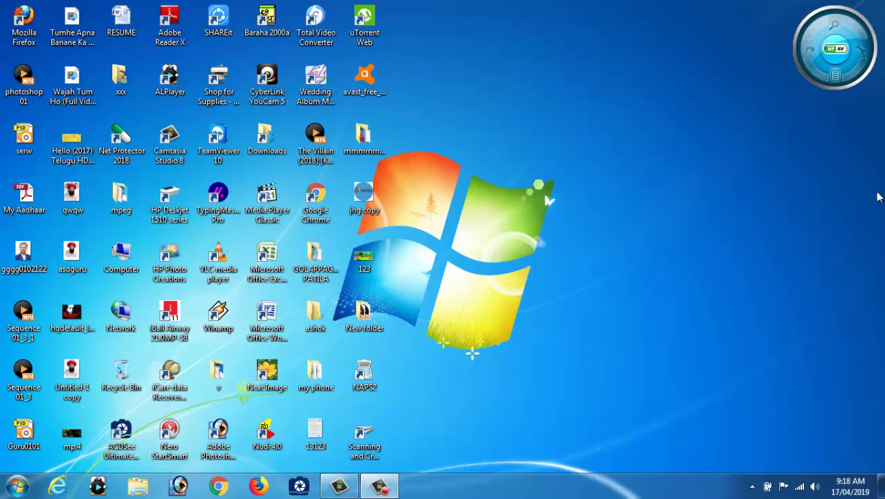
Launch Adobe Photoshop 7.0 from the Windows 7 Start menu's All Programs list
left_click(14, 488)
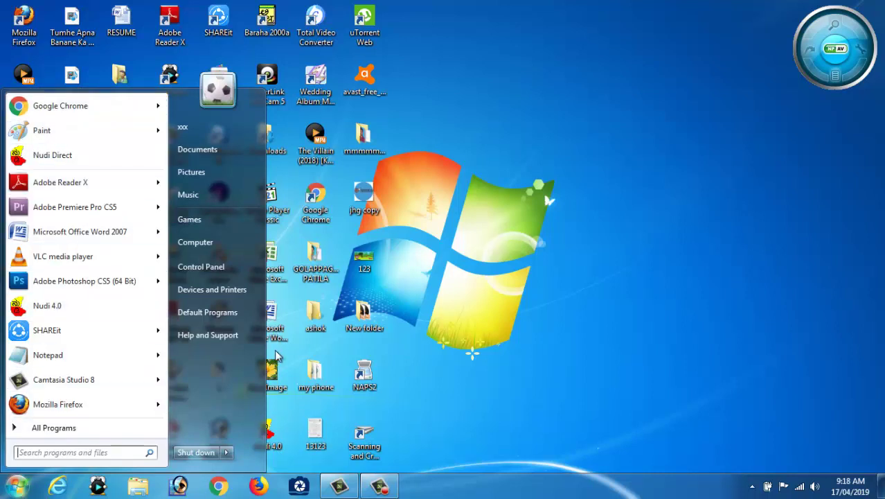
left_click(50, 430)
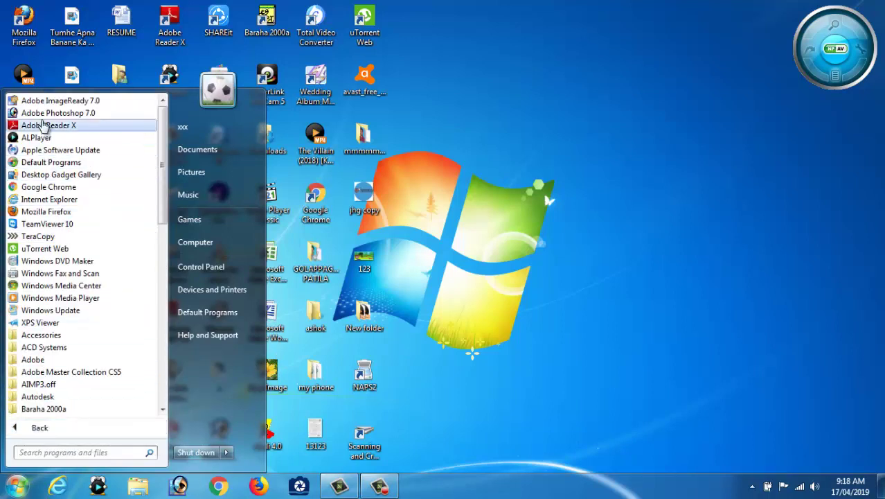
left_click(82, 115)
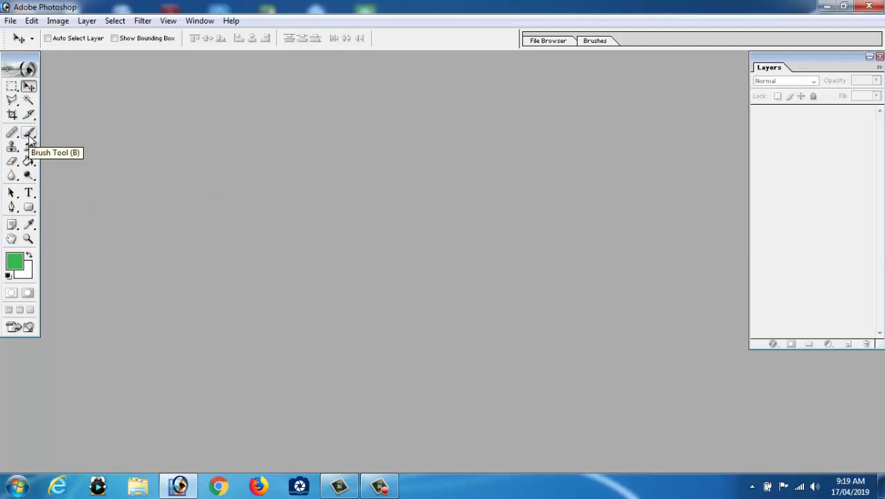
Pick the Rectangular Marquee, browse its shape options, then bring up the File menu
left_click(10, 88)
left_click_drag(8, 90, 65, 104)
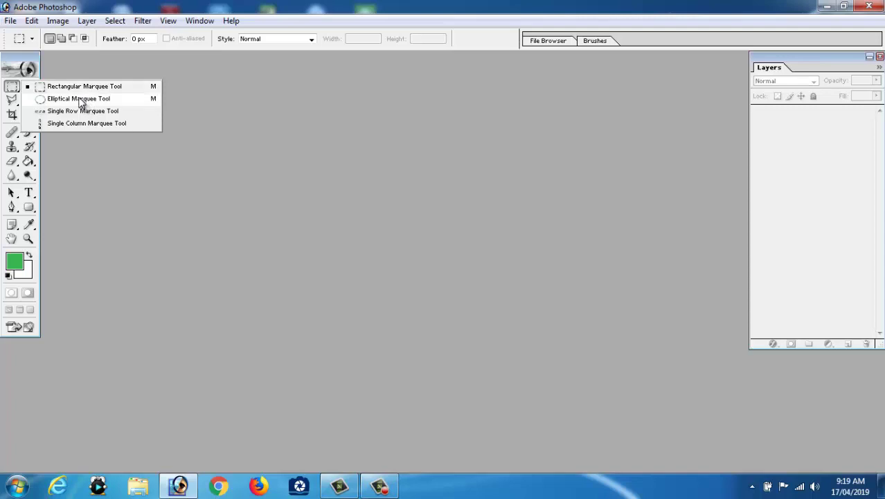
left_click(76, 61)
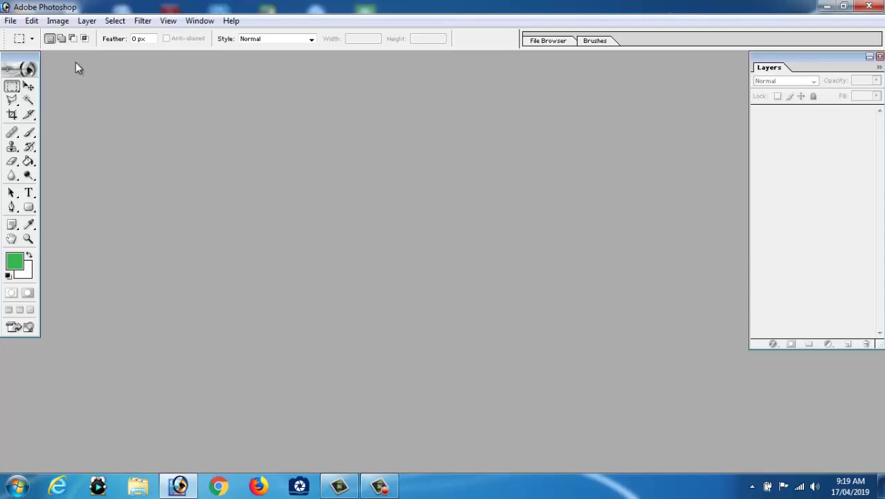
left_click(11, 21)
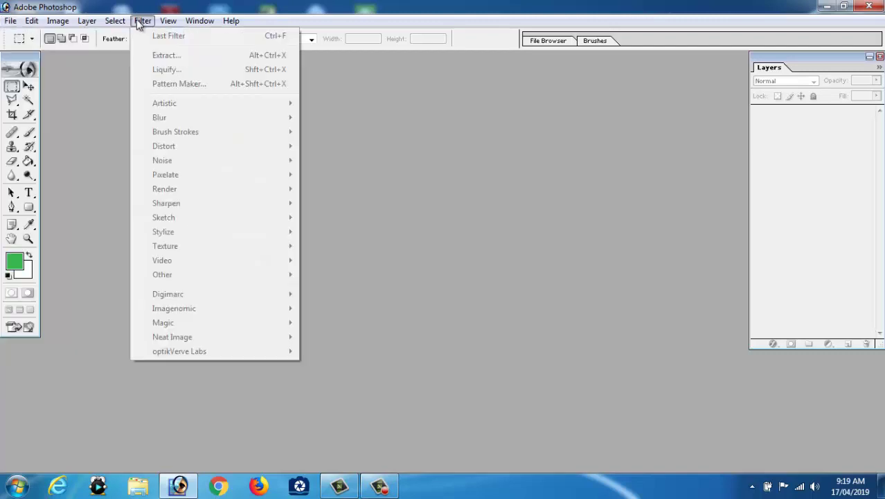
Create document '123' from the A4 preset (210 × 297 mm, 300 pixels/inch, RGB)
left_click(11, 36)
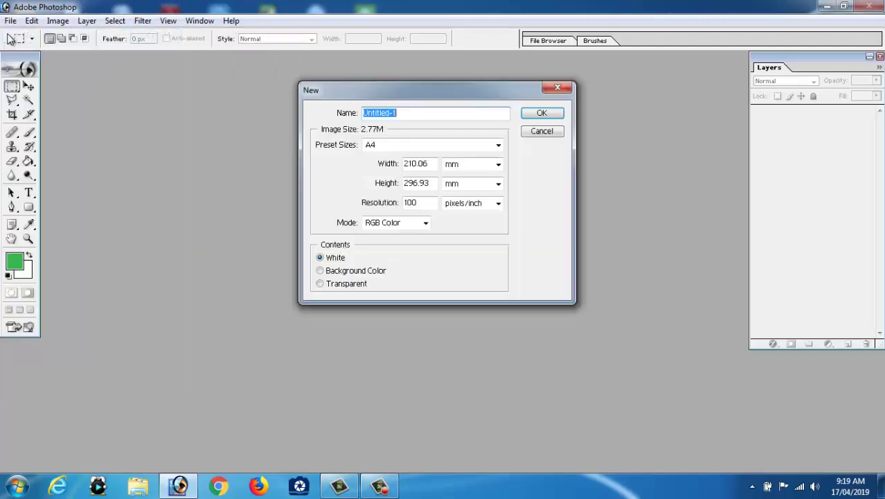
left_click_drag(441, 90, 471, 88)
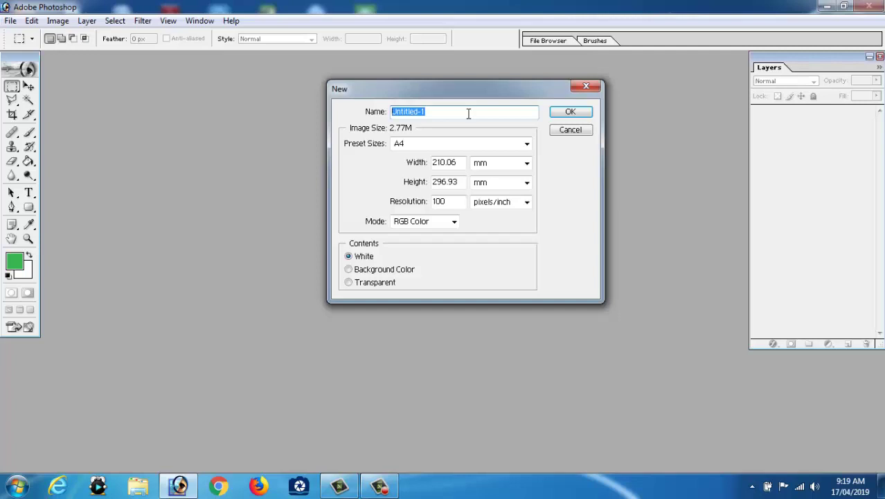
type("123")
left_click(415, 146)
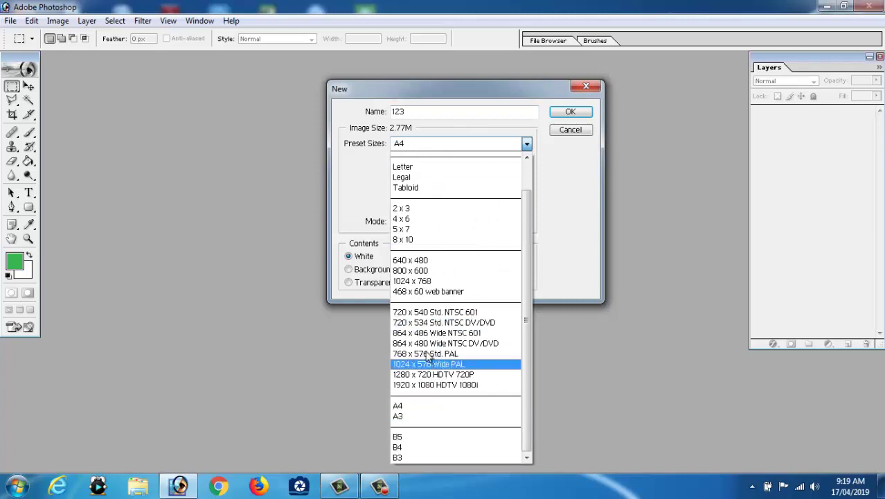
left_click(430, 409)
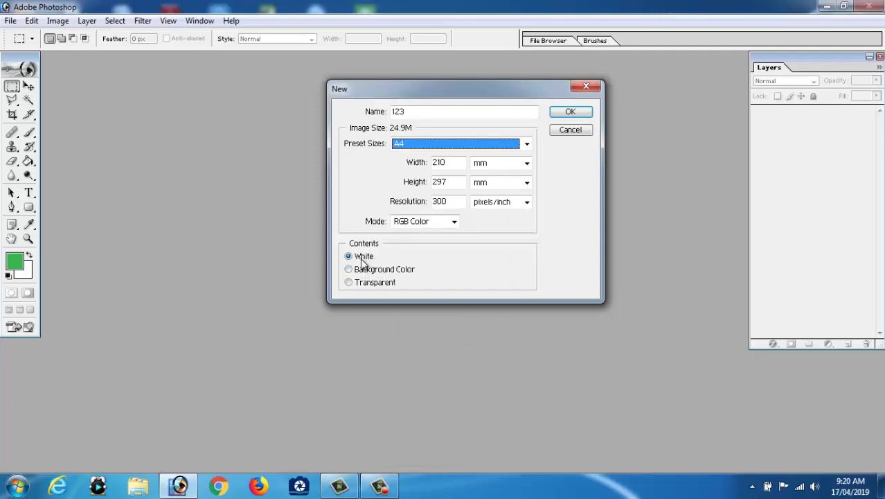
left_click(570, 112)
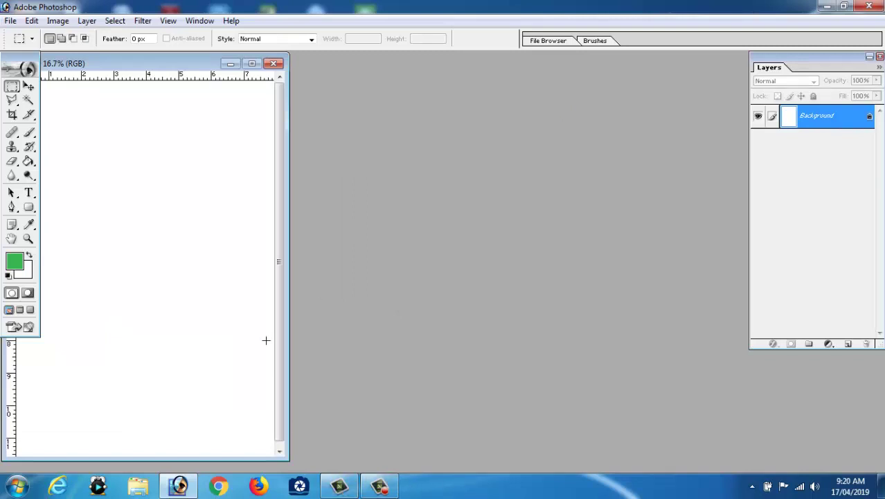
Maximize the 123 document window and reach the Image menu's canvas rotation commands
left_click(254, 63)
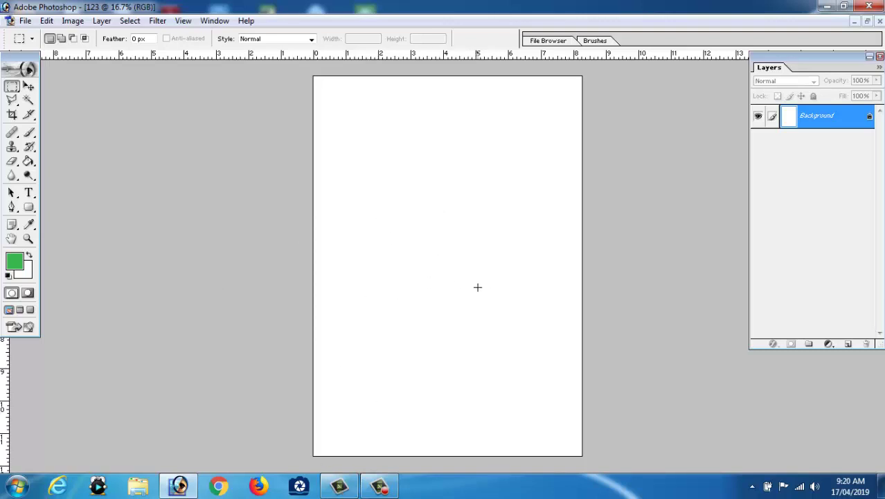
left_click(47, 22)
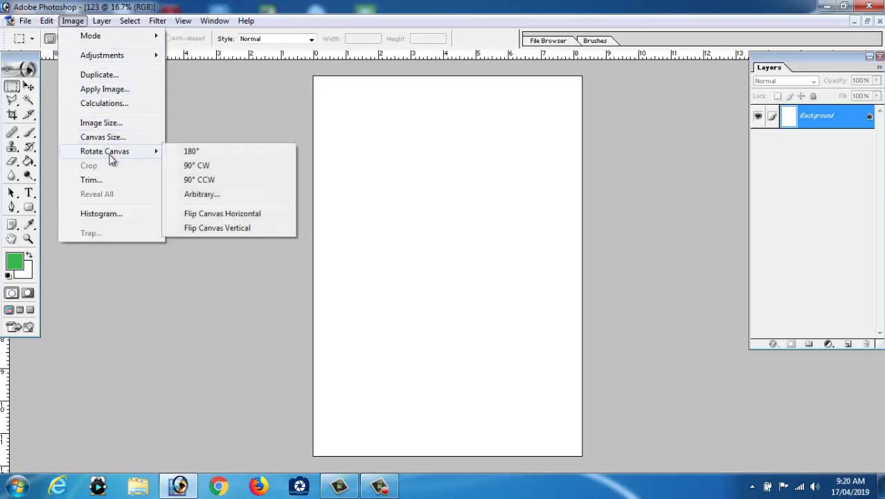
Rotate the canvas 90° CW to landscape and fit it on screen with Ctrl+0
mouse_move(104, 151)
left_click(199, 166)
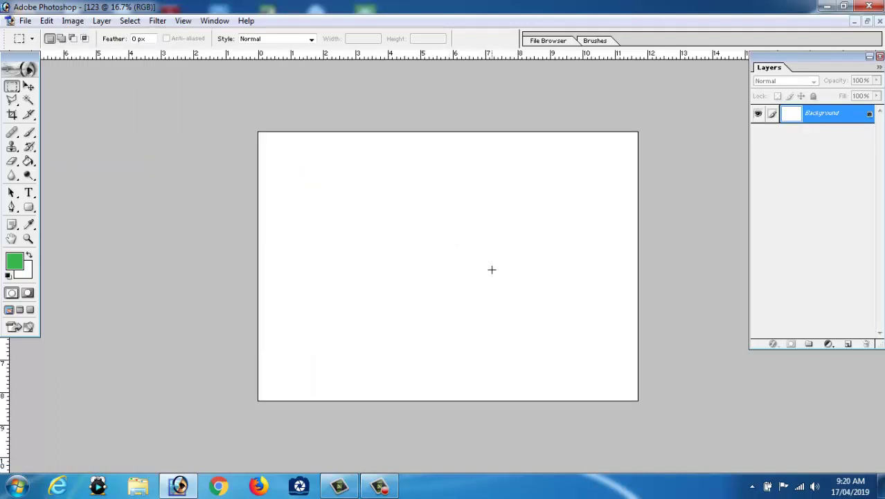
key("ctrl+plus")
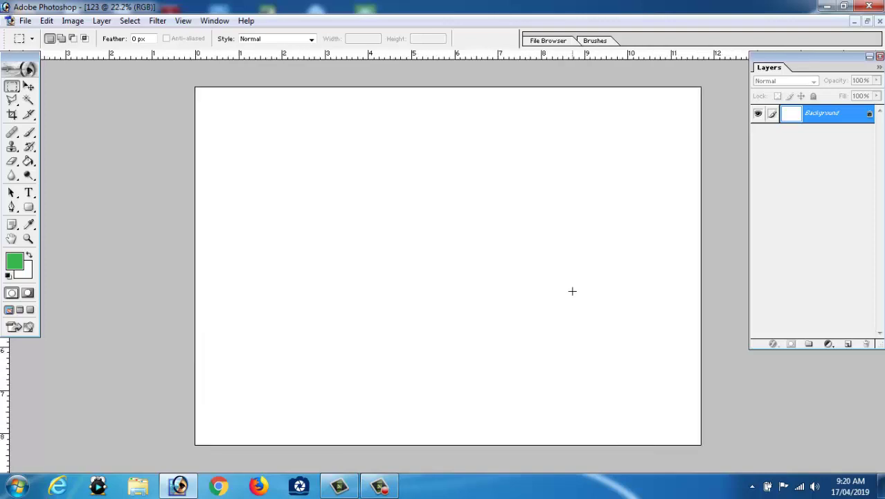
key("ctrl+minus")
key("ctrl+plus")
key("ctrl+minus")
key("ctrl+plus")
key("ctrl+plus")
key("ctrl+minus")
key("ctrl+0")
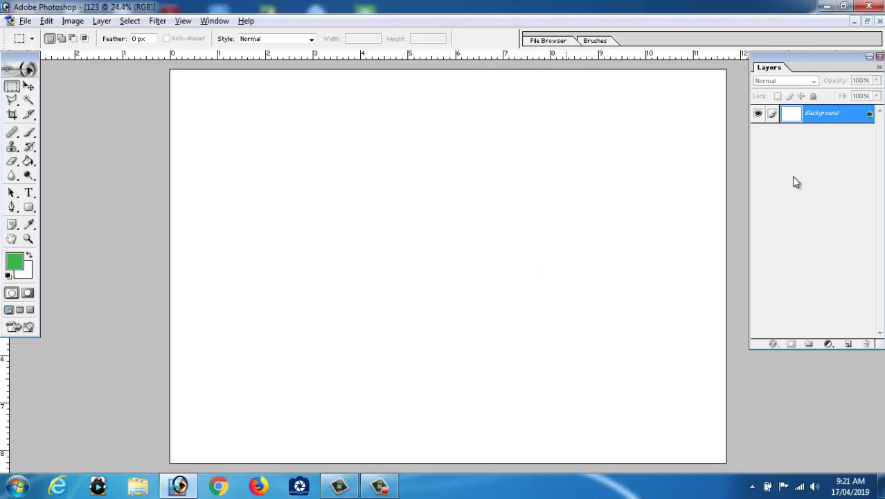
Move the Layers panel slightly lower and switch to the Move tool
left_click(755, 71)
left_click_drag(755, 72, 754, 88)
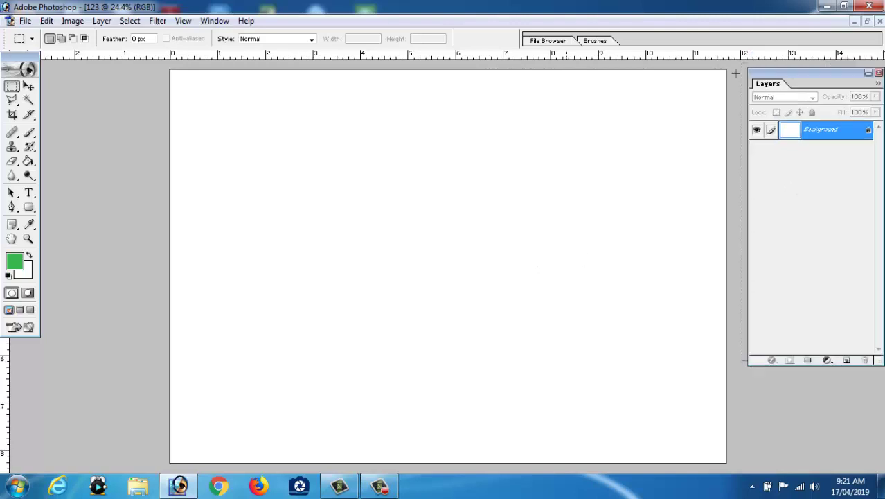
left_click(11, 89)
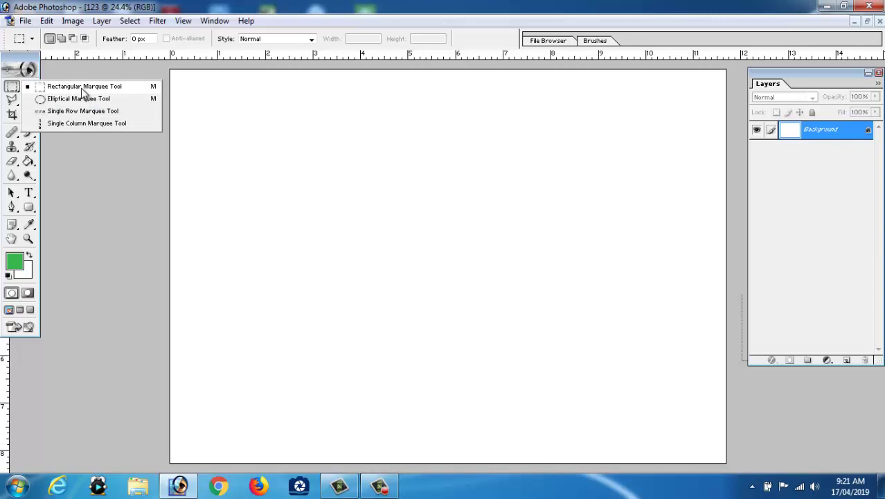
left_click(29, 86)
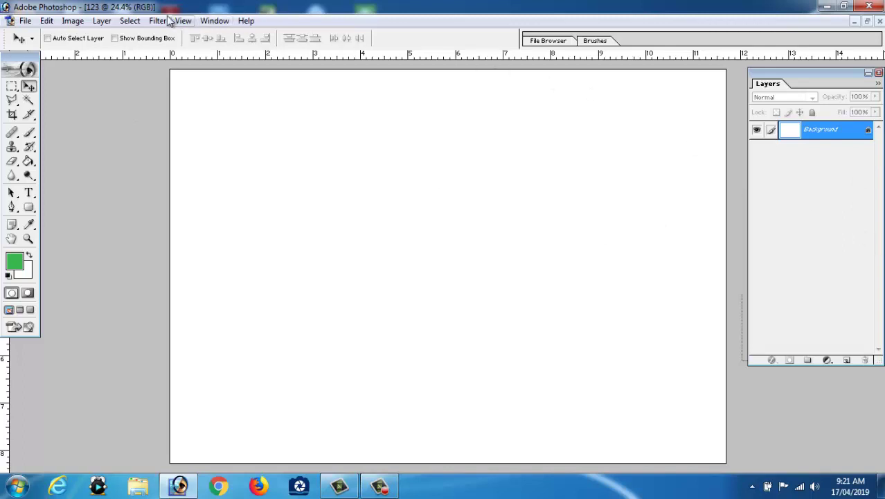
Add a new empty layer named Layer 1 above the Background
left_click(101, 22)
mouse_move(119, 35)
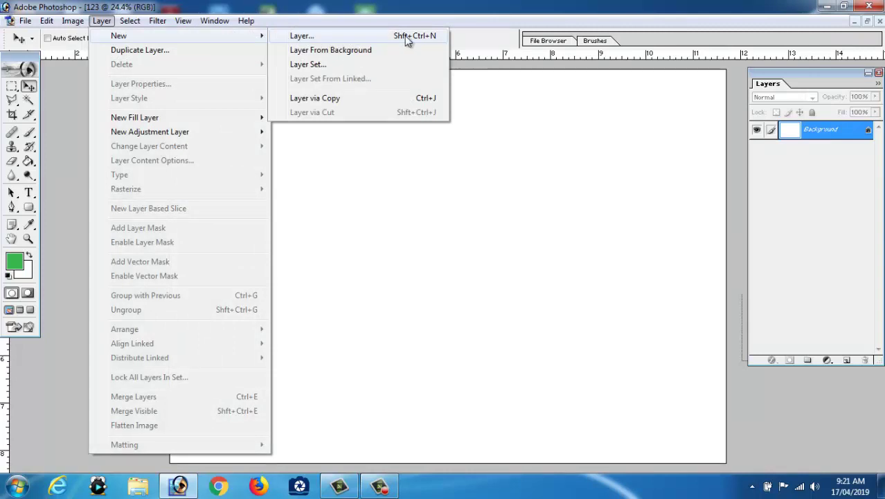
left_click(407, 40)
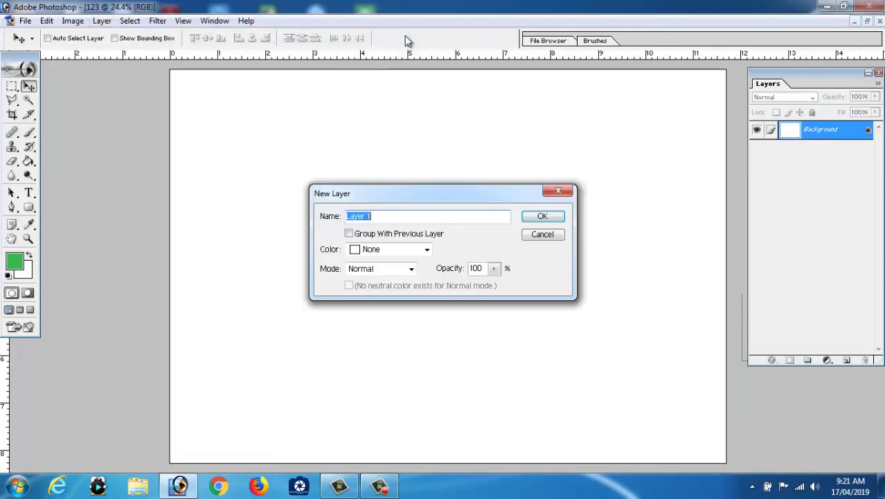
left_click(543, 216)
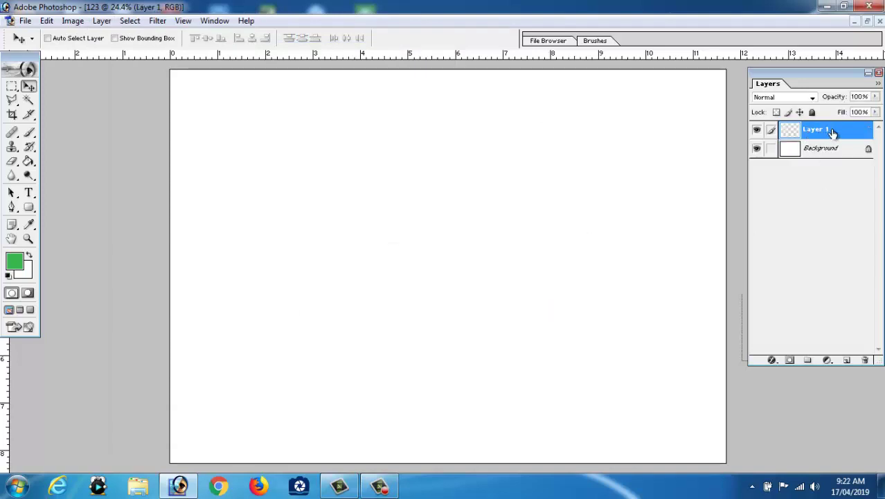
With the Elliptical Marquee, redraw trial ovals until a large circle selection sits mid-canvas
left_click(10, 88)
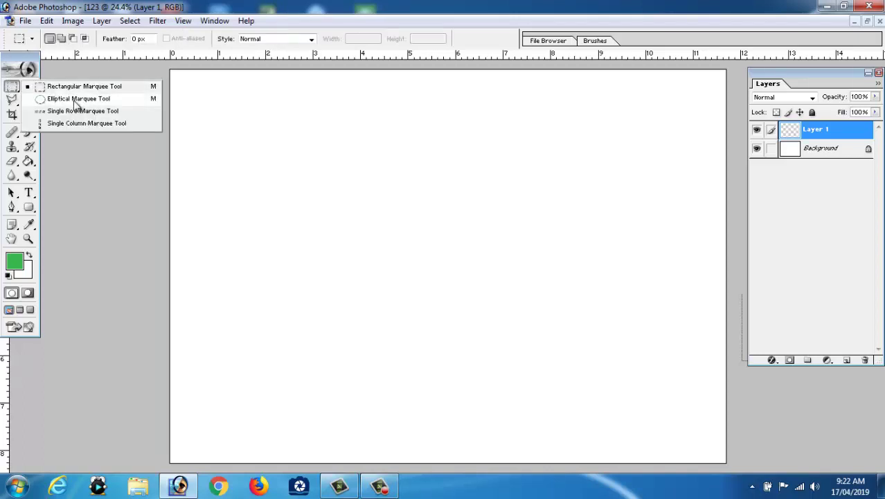
left_click(76, 101)
mouse_move(267, 124)
left_mouse_down()
mouse_move(421, 242)
mouse_move(535, 240)
mouse_move(530, 282)
left_mouse_up()
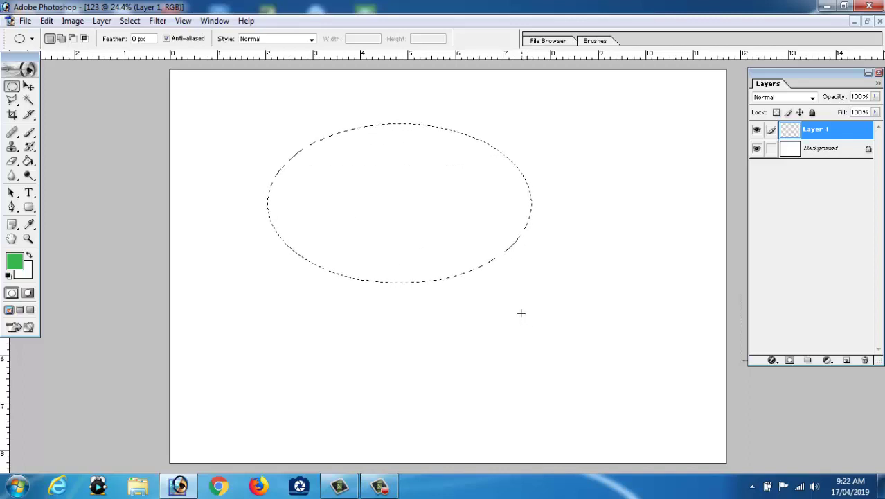
left_click(494, 284)
left_click_drag(334, 134, 520, 309)
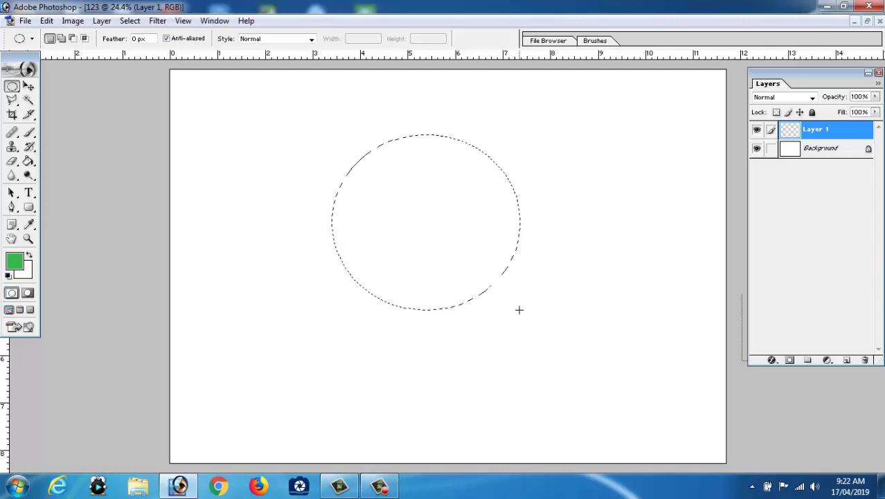
left_click(519, 313)
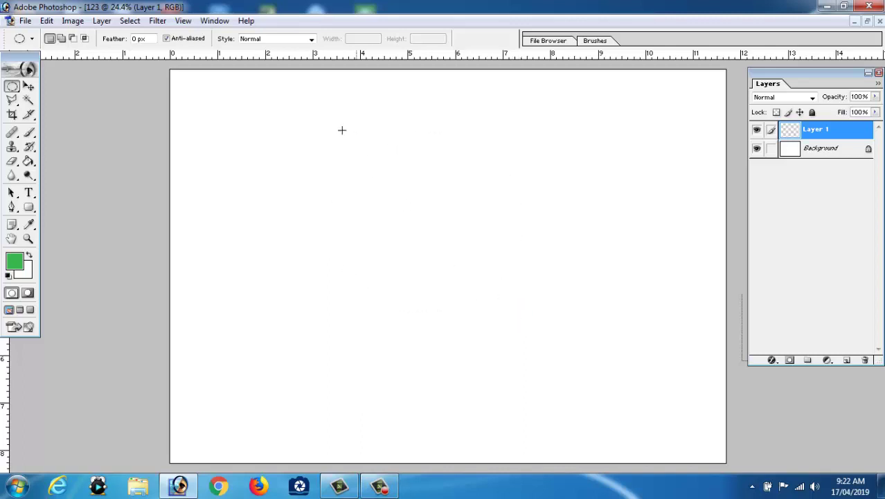
left_click_drag(514, 343, 531, 313)
left_click(527, 334)
left_click_drag(318, 126, 570, 380)
mouse_move(529, 182)
left_mouse_down()
mouse_move(520, 296)
mouse_move(624, 278)
mouse_move(514, 325)
mouse_move(513, 375)
mouse_move(557, 228)
mouse_move(472, 317)
mouse_move(548, 338)
mouse_move(550, 315)
mouse_move(570, 368)
mouse_move(542, 315)
mouse_move(567, 376)
left_mouse_up()
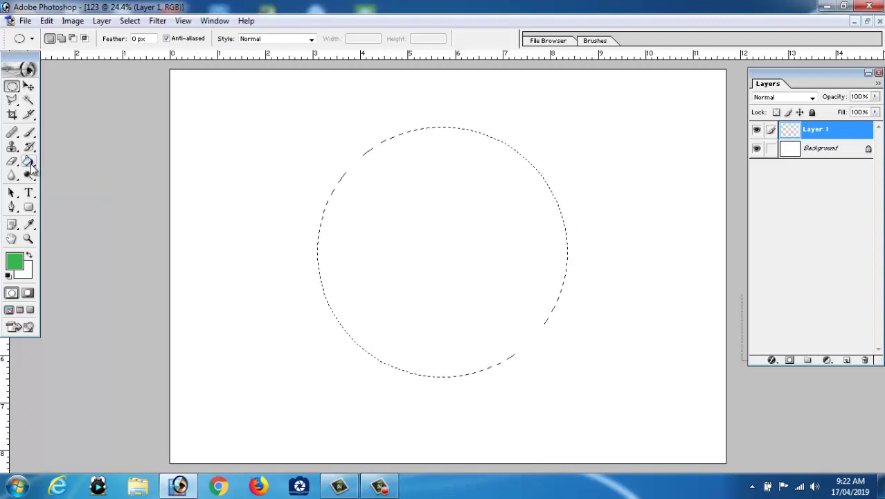
Paint Bucket the circle solid green at 100% opacity, then move it slightly
left_click_drag(30, 166, 91, 174)
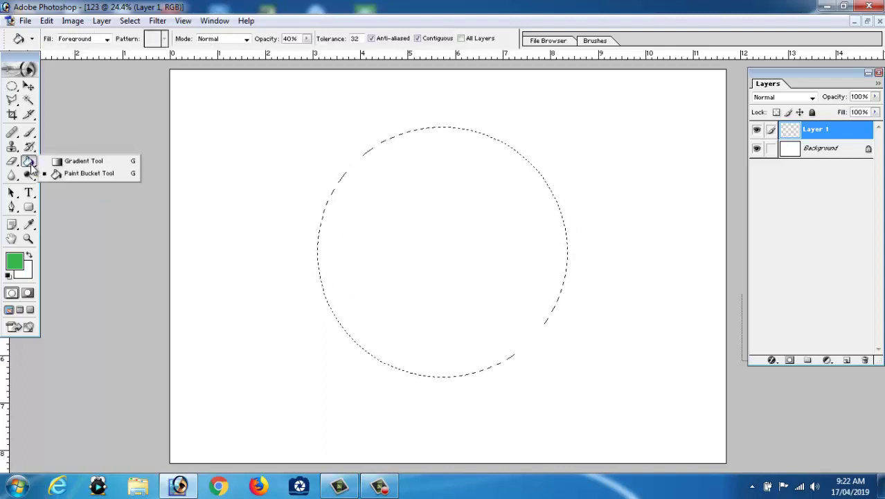
left_click(90, 173)
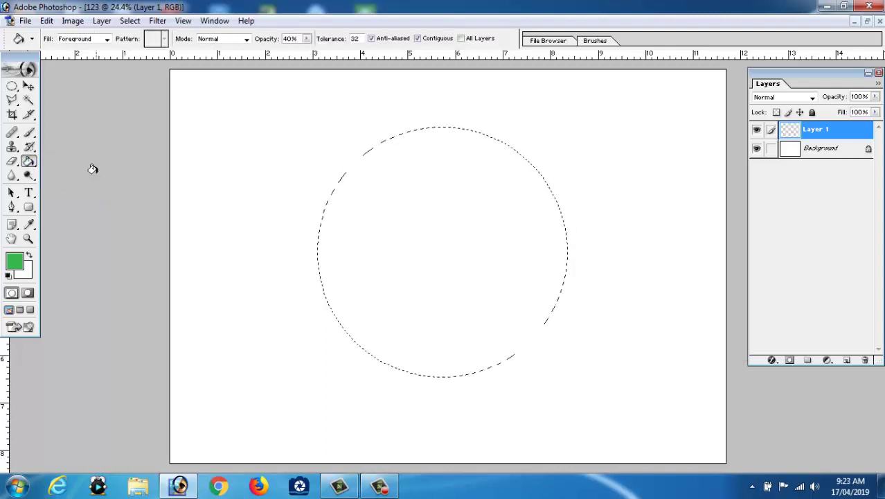
left_click(351, 240)
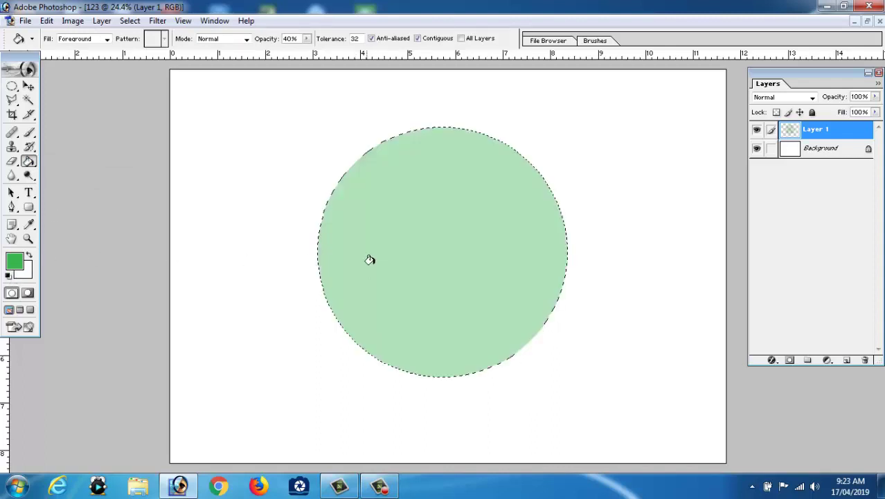
left_click(384, 240)
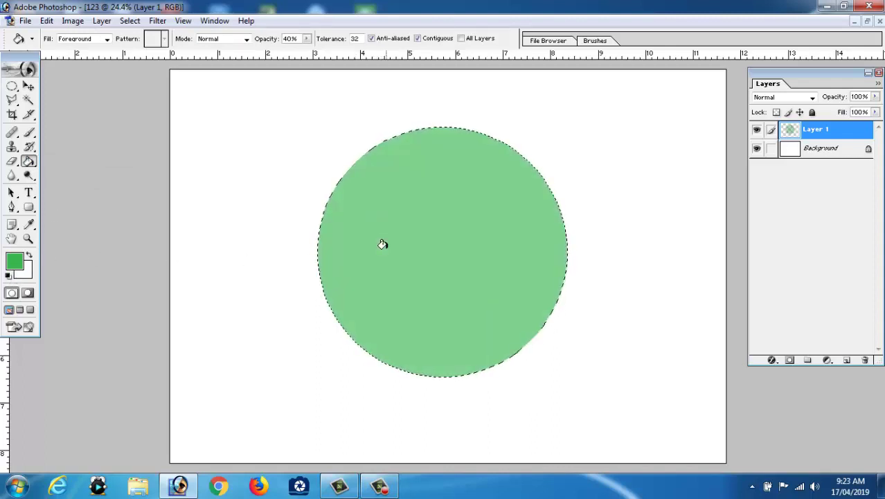
left_click_drag(308, 41, 350, 52)
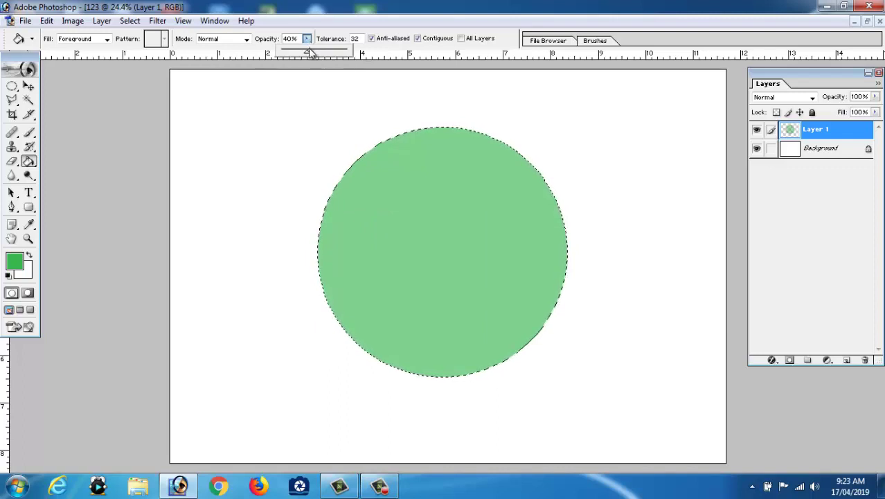
left_click(462, 244)
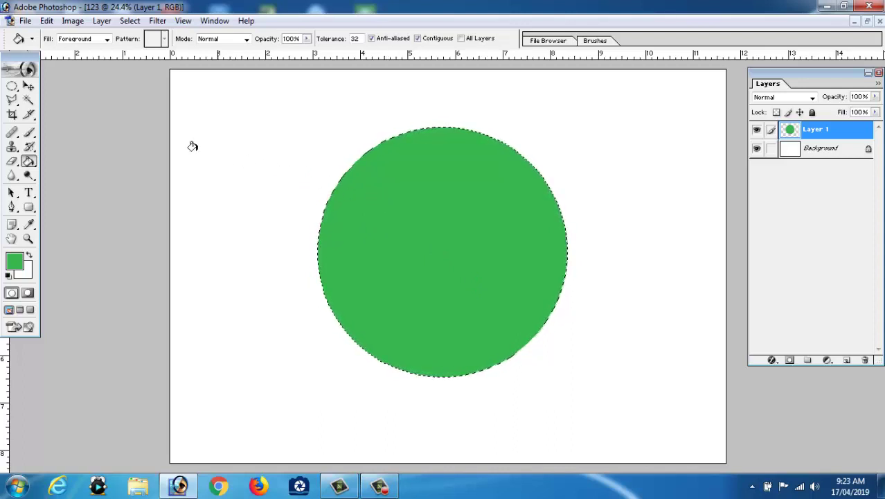
left_click(29, 86)
mouse_move(462, 229)
left_mouse_down()
mouse_move(385, 247)
mouse_move(421, 207)
mouse_move(452, 227)
mouse_move(388, 242)
mouse_move(468, 212)
mouse_move(491, 218)
mouse_move(442, 223)
mouse_move(487, 239)
left_mouse_up()
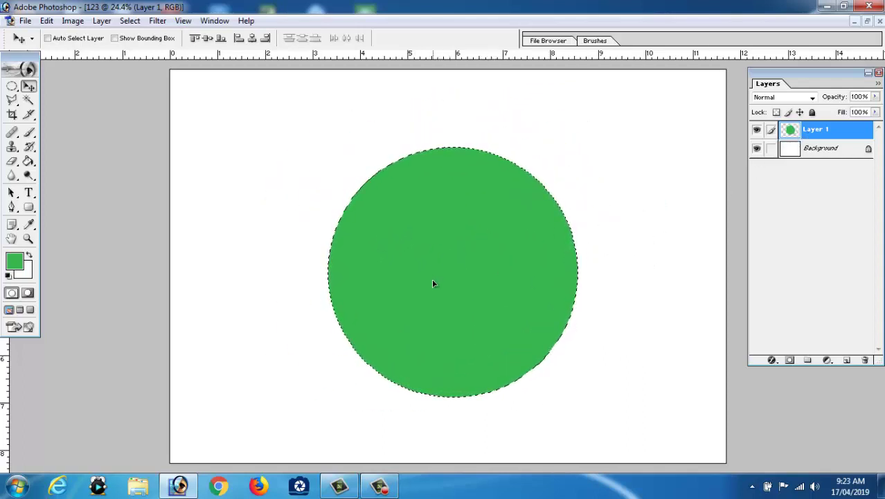
Nudge the green circle to the page centre and deselect it
mouse_move(436, 282)
left_mouse_down()
mouse_move(419, 263)
mouse_move(424, 269)
left_mouse_up()
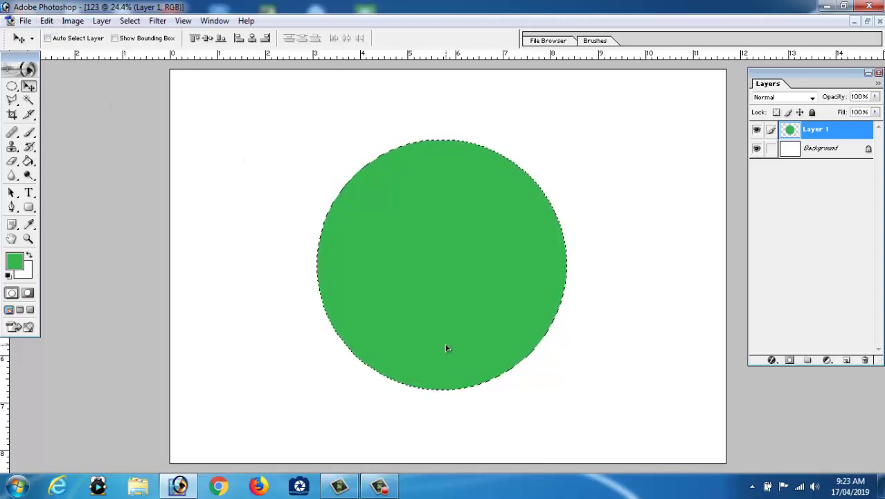
left_click(129, 22)
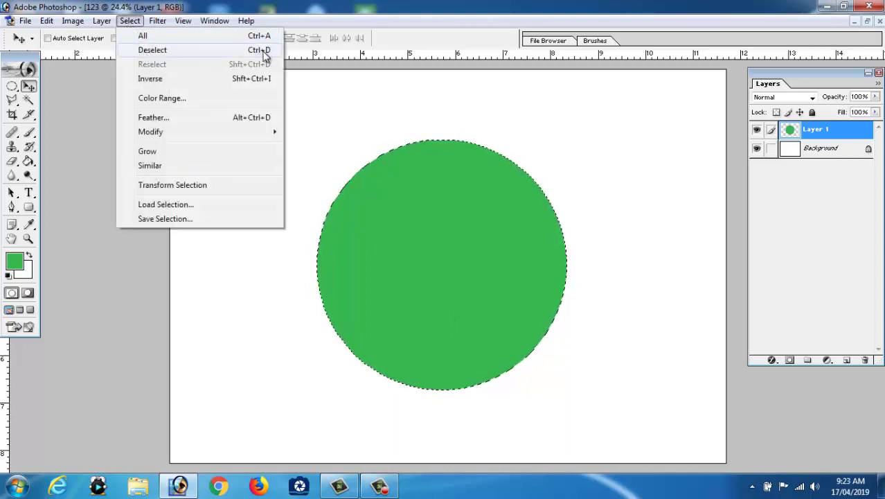
left_click(262, 52)
left_click_drag(504, 256, 452, 254)
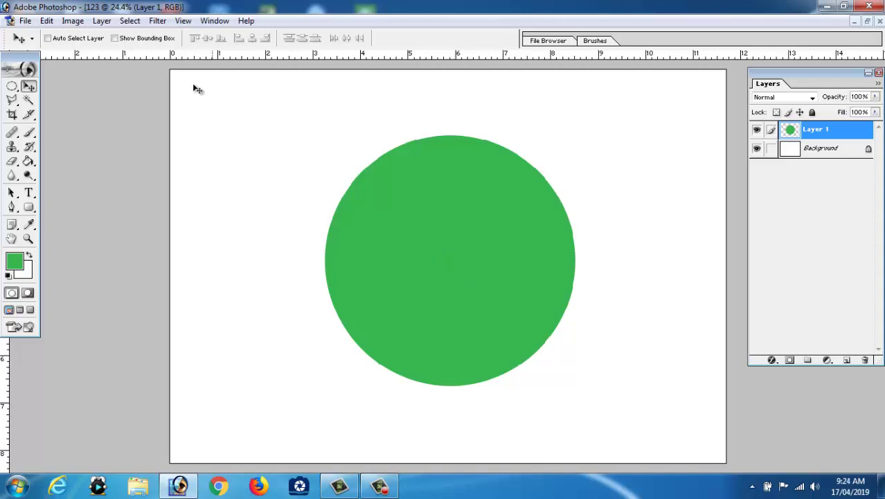
Use the bounding box centre to place horizontal and vertical ruler guides through the circle
left_click(115, 39)
left_click_drag(344, 57, 402, 260)
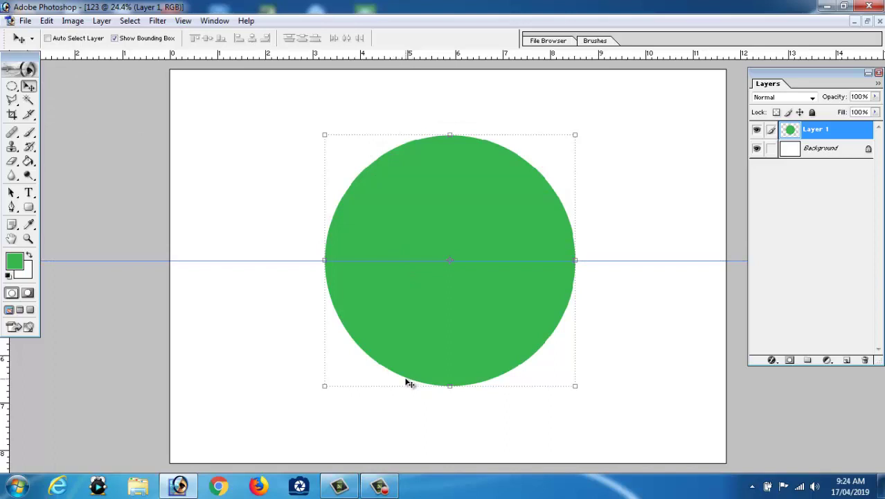
mouse_move(5, 405)
left_mouse_down()
mouse_move(531, 411)
mouse_move(450, 419)
left_mouse_up()
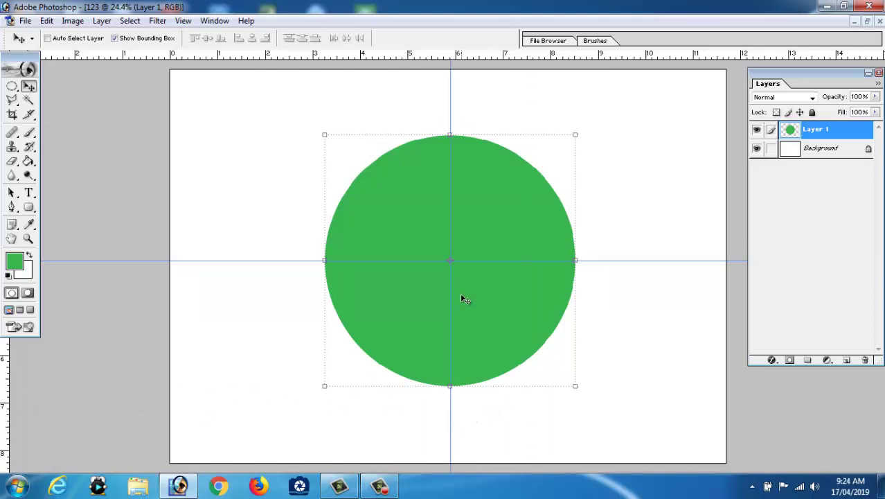
left_click(114, 38)
left_click_drag(14, 90, 74, 90)
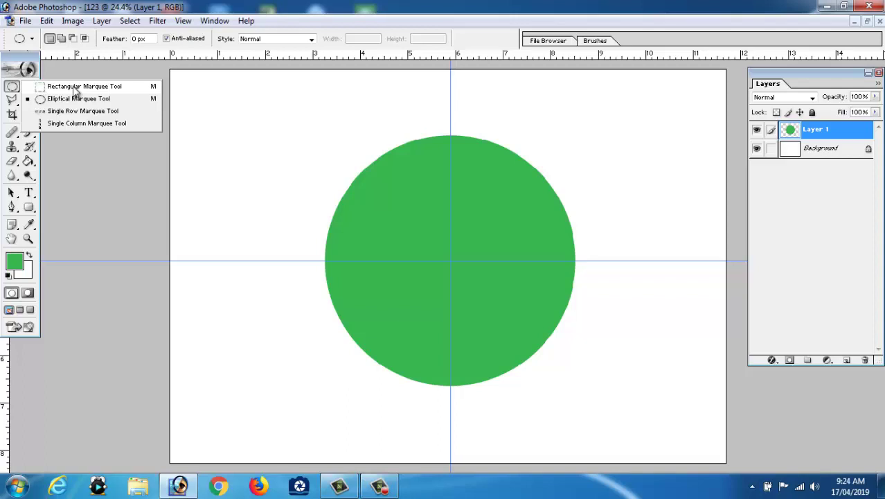
Fill a narrow tall strip near the canvas's left edge with black on a new Layer 2
left_click(76, 89)
left_click_drag(214, 114, 218, 436)
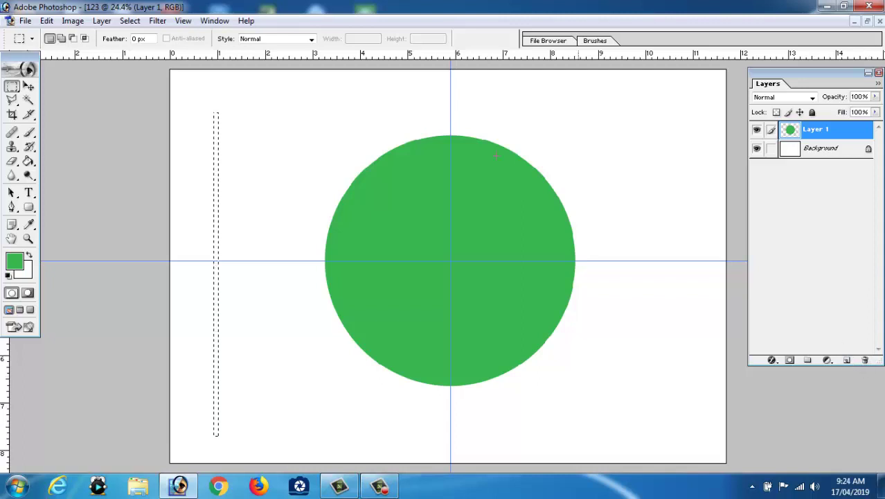
left_click(102, 21)
mouse_move(118, 36)
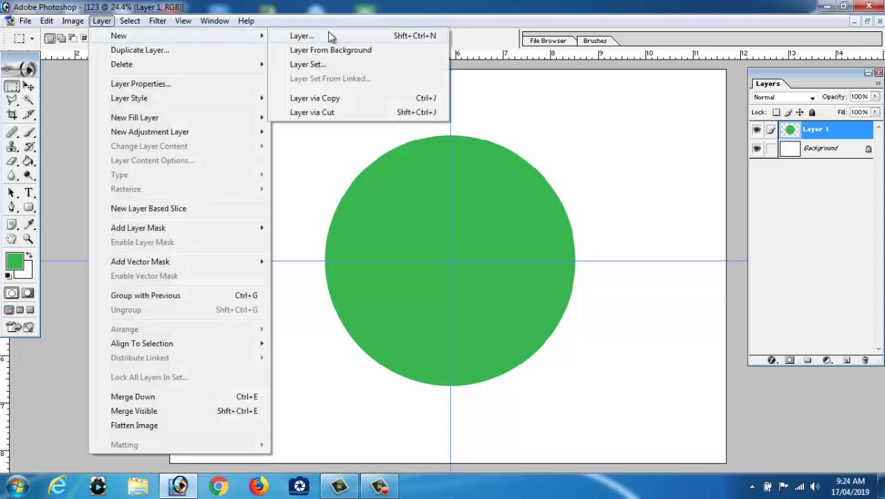
left_click(336, 36)
left_click(547, 216)
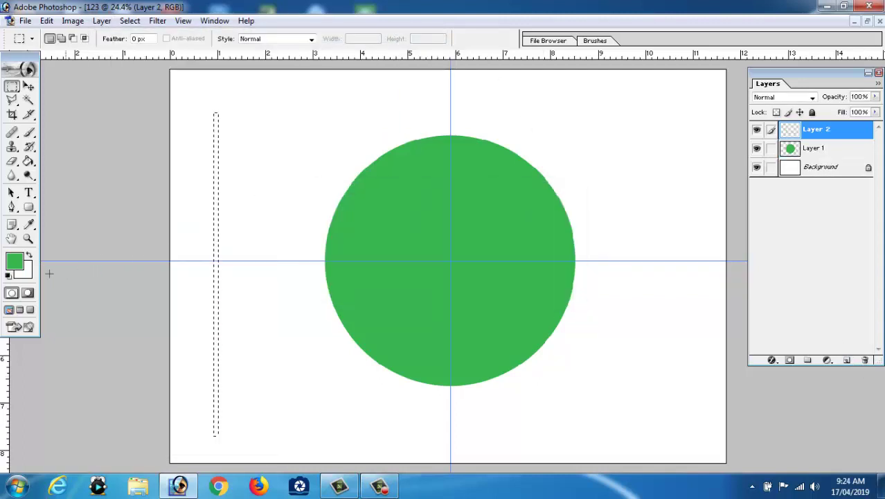
left_click(8, 277)
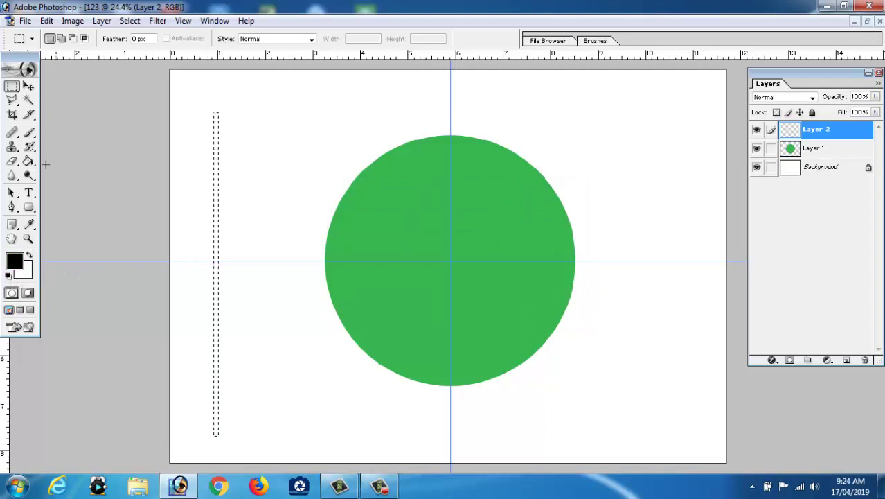
left_click(29, 161)
left_click(215, 189)
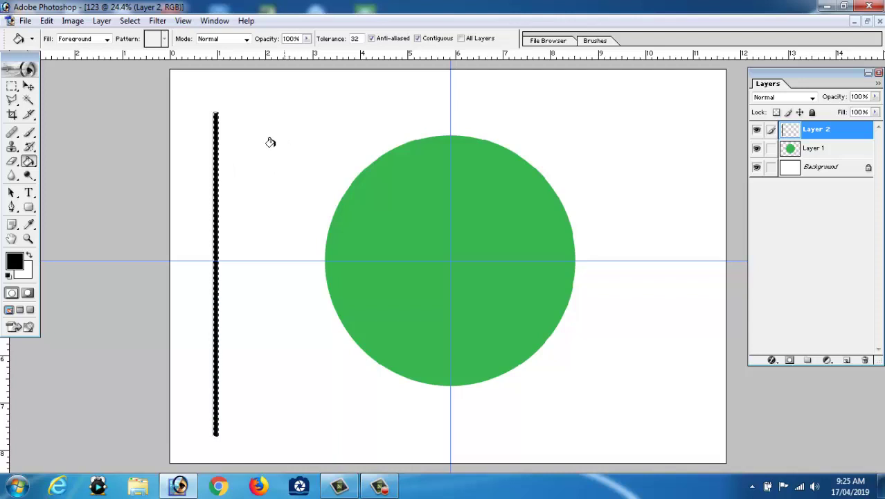
left_click(29, 87)
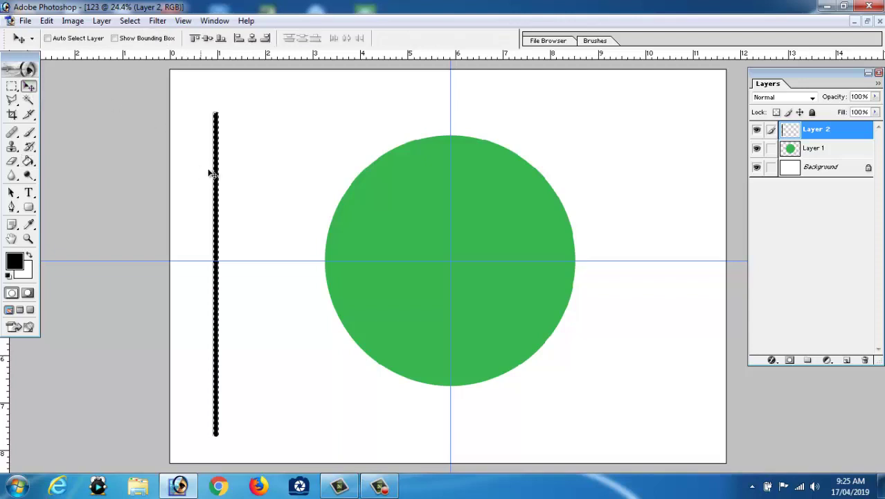
Move the black bar onto the vertical guide and deselect it
mouse_move(216, 175)
left_mouse_down()
mouse_move(451, 175)
mouse_move(453, 203)
mouse_move(451, 192)
left_mouse_up()
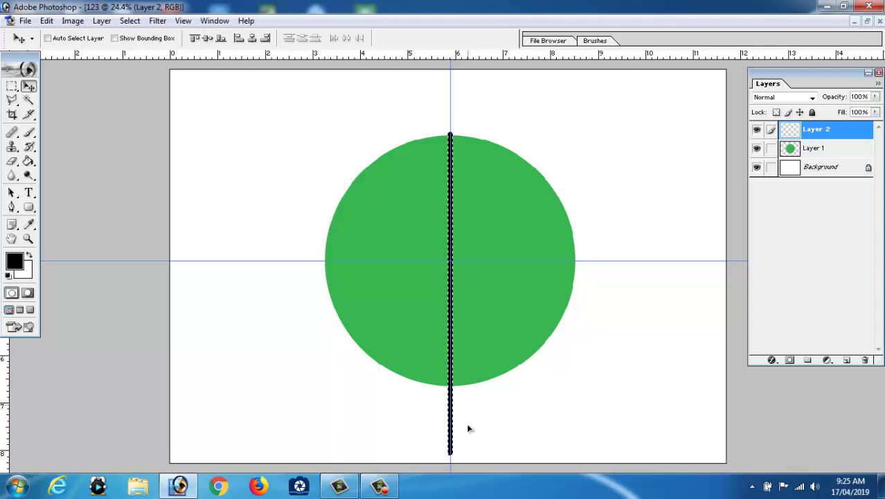
left_click(129, 21)
left_click(150, 51)
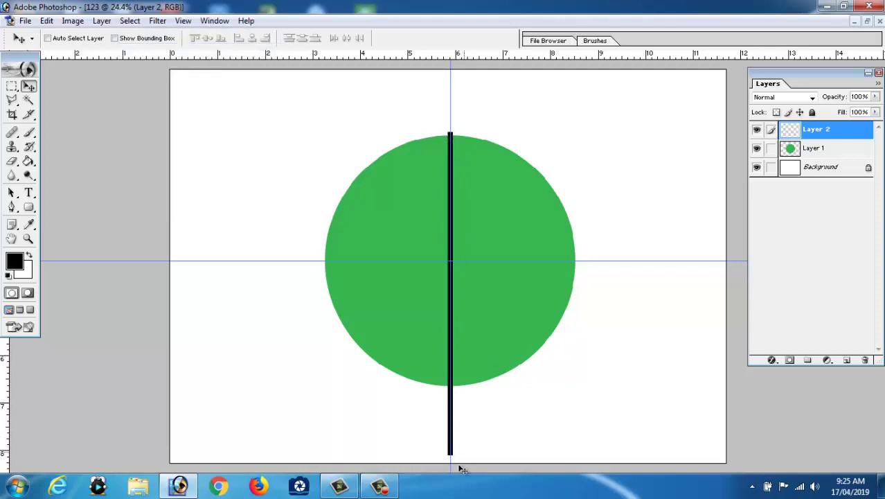
Trim the bar's top and bottom to the circle's edges using the bounding box handles
left_click(114, 38)
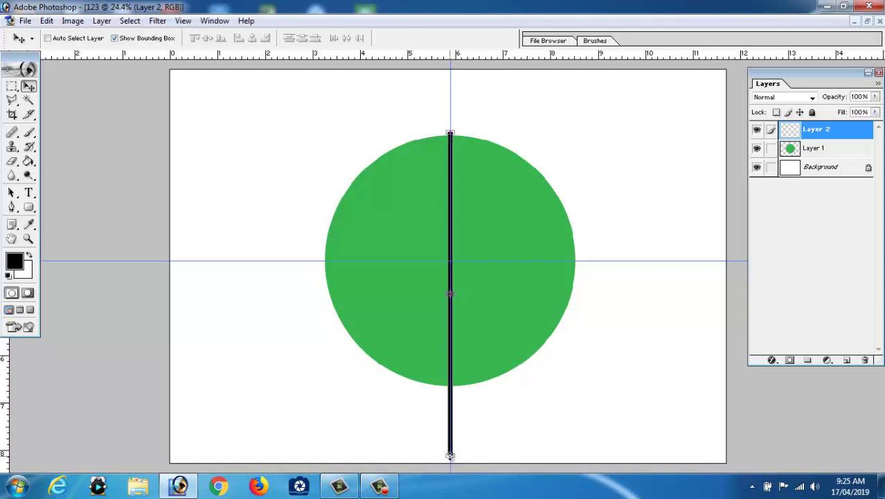
left_click_drag(451, 455, 451, 388)
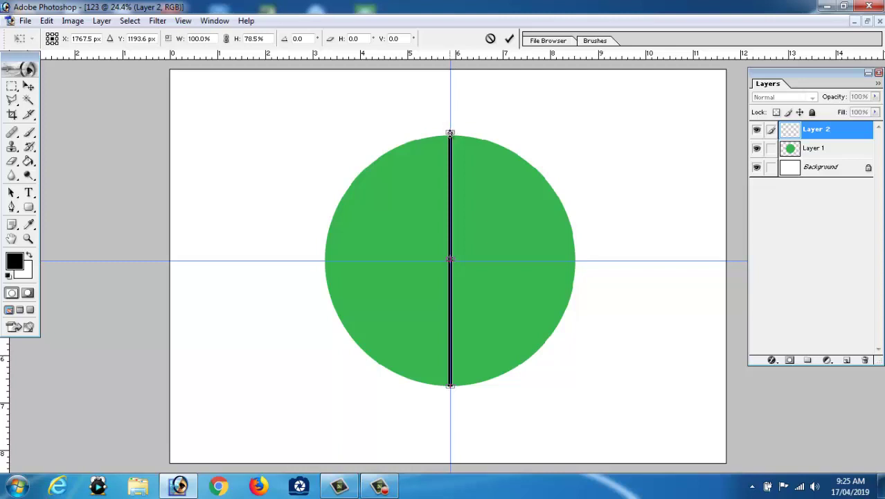
left_click_drag(451, 132, 450, 137)
key("Return")
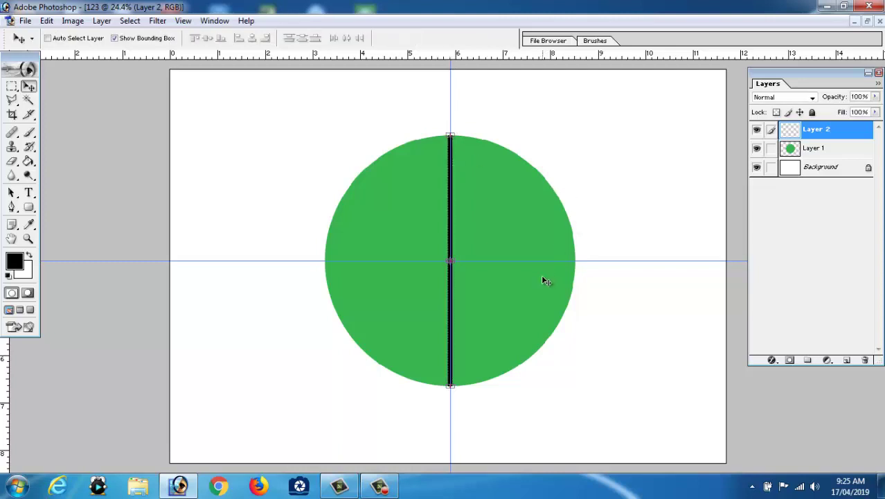
left_click(114, 38)
Zoom in to 35.7% and pan so the whole green circle is centred in the window
scroll(688, 245, "up", 1)
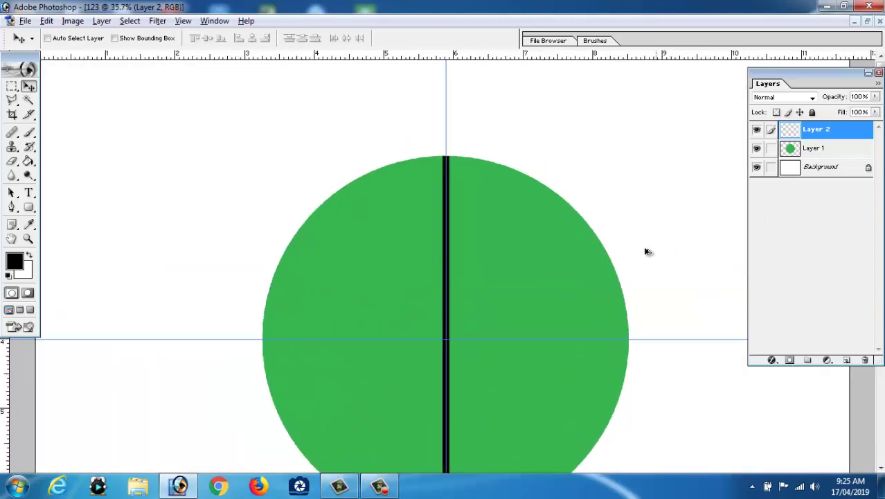
left_click_drag(561, 289, 529, 229)
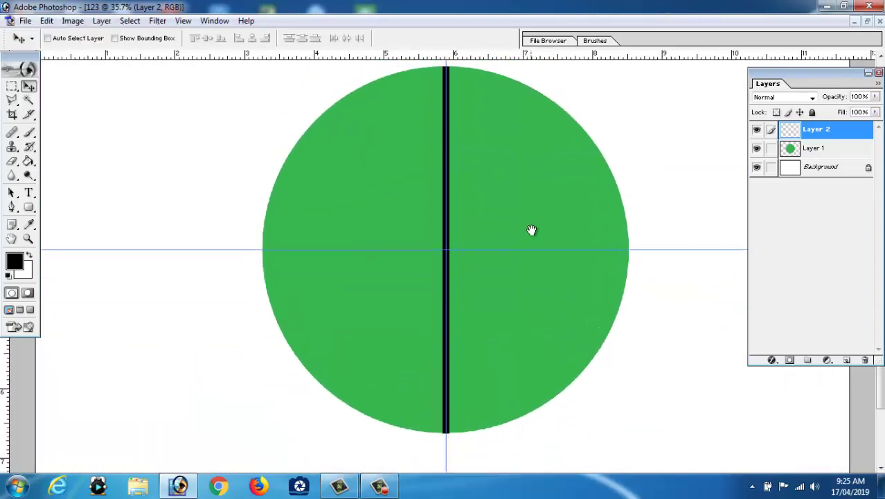
left_click_drag(500, 146, 500, 181)
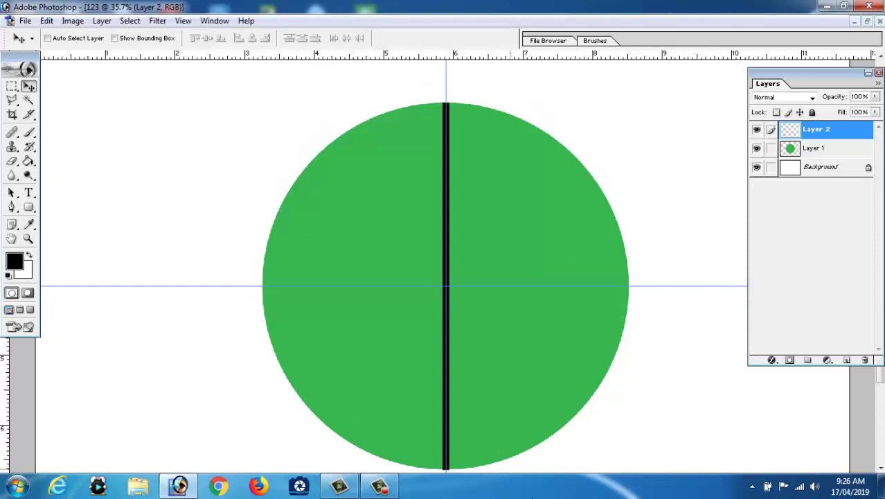
left_click(379, 485)
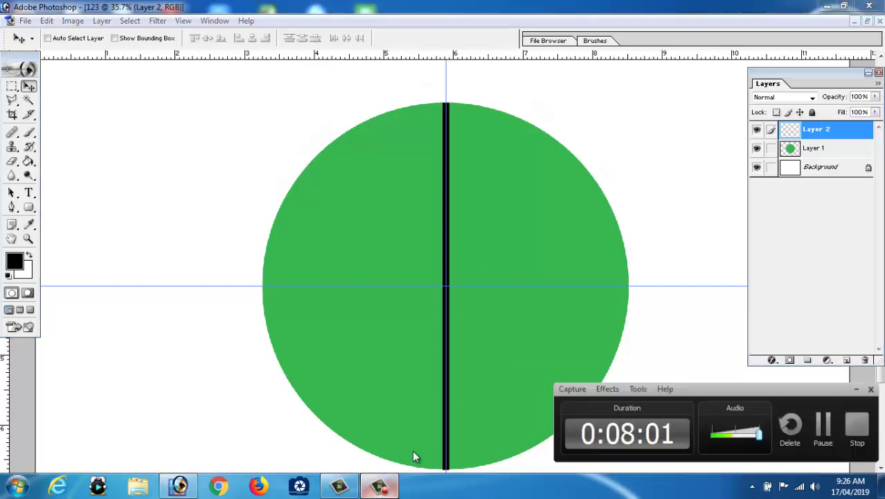
left_click(821, 433)
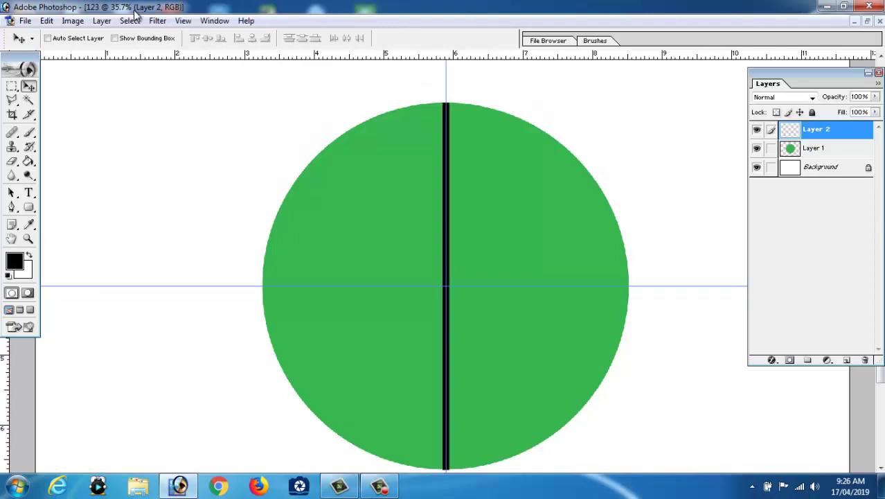
Duplicate Layer 2 as Layer 2 copy
left_click(103, 22)
left_click(117, 50)
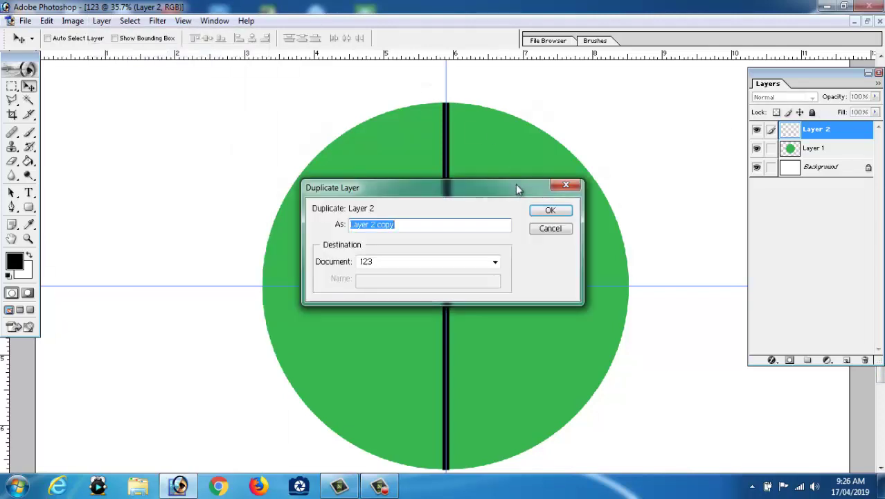
left_click(548, 212)
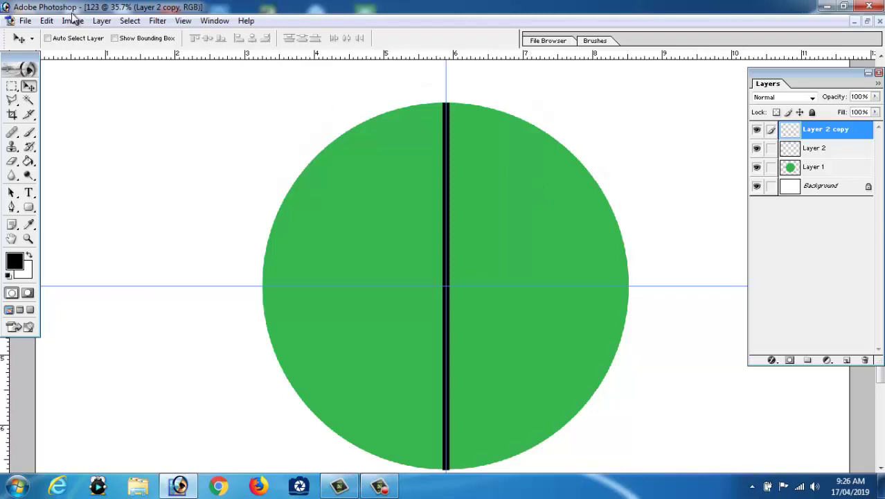
Rotate the copied bar 90 degrees so it lies horizontally across the circle
left_click(46, 21)
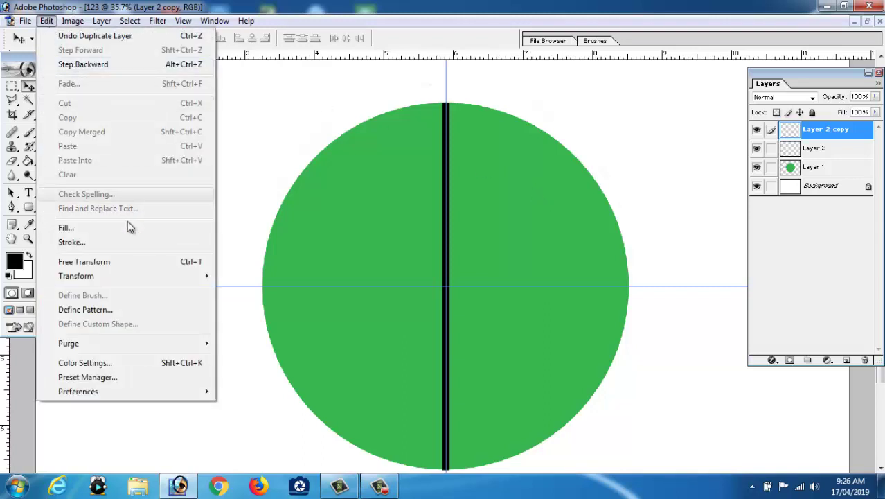
mouse_move(104, 275)
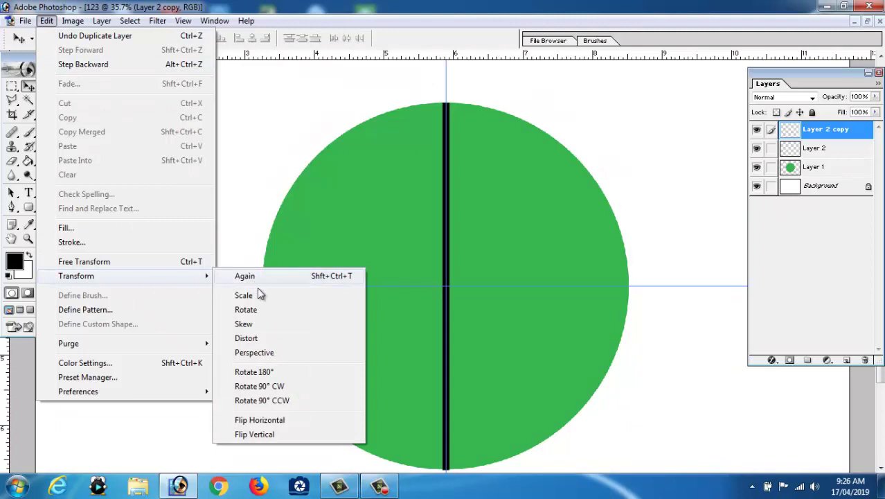
left_click(246, 310)
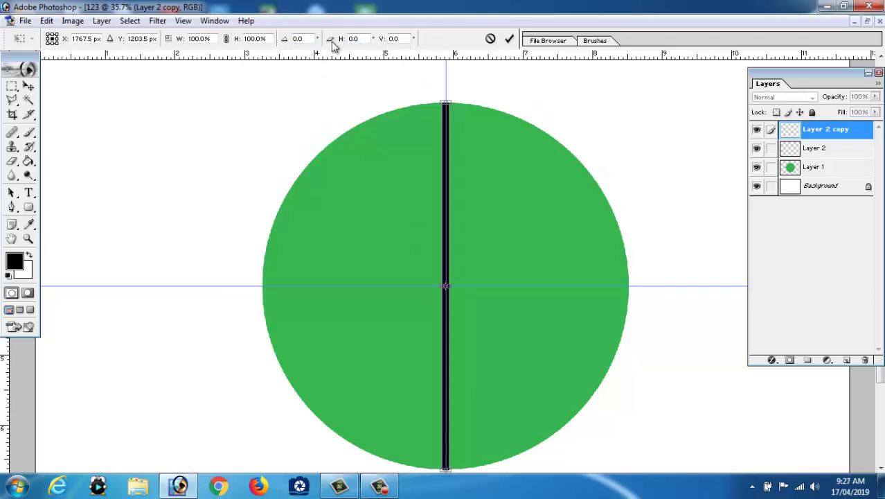
left_click(308, 39)
type("90")
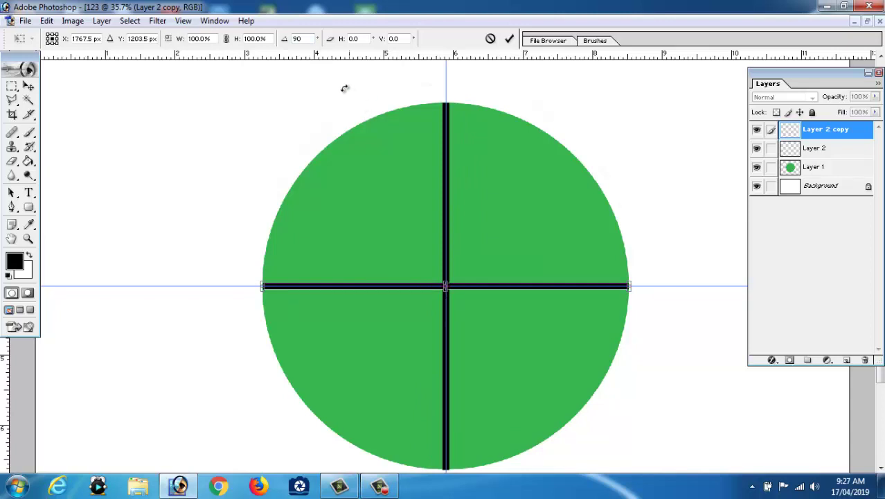
key("Return")
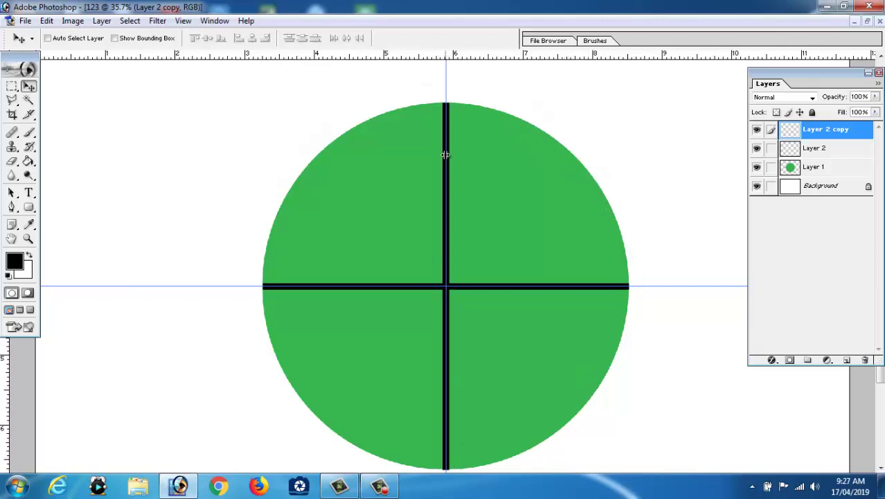
Select Layer 2 and duplicate it as Layer 2 copy 2
left_click(822, 151)
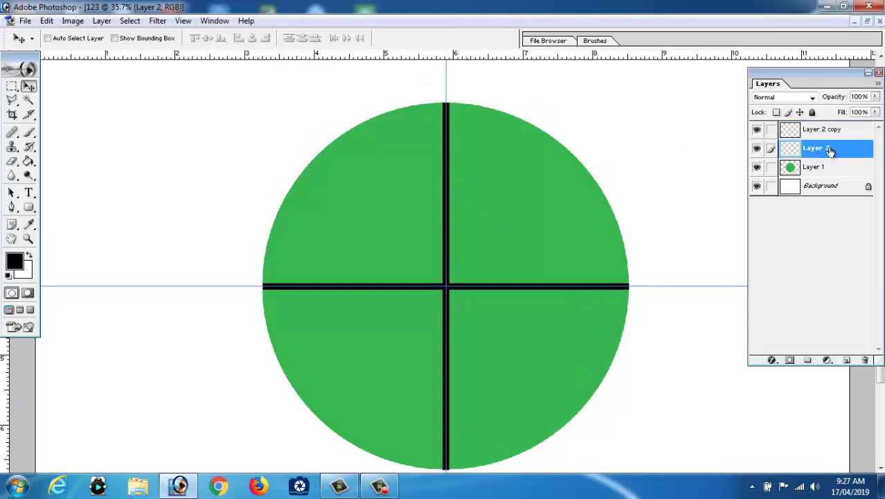
left_click(103, 22)
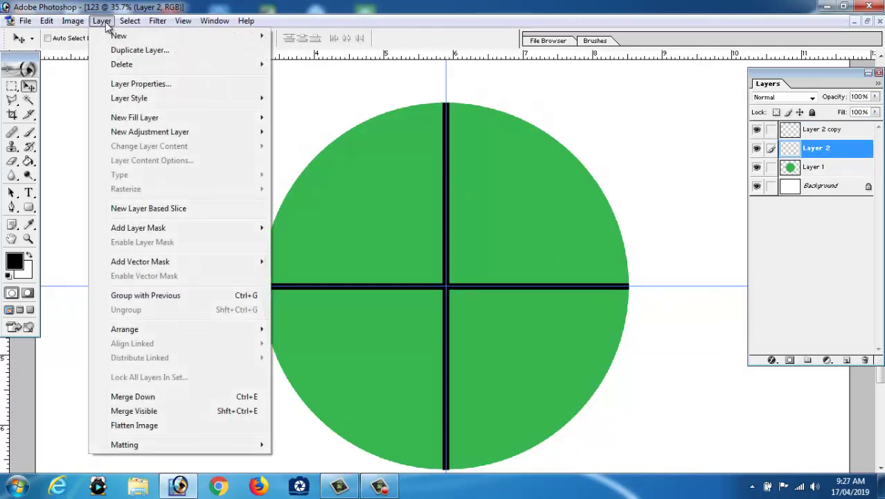
left_click(138, 50)
left_click(547, 212)
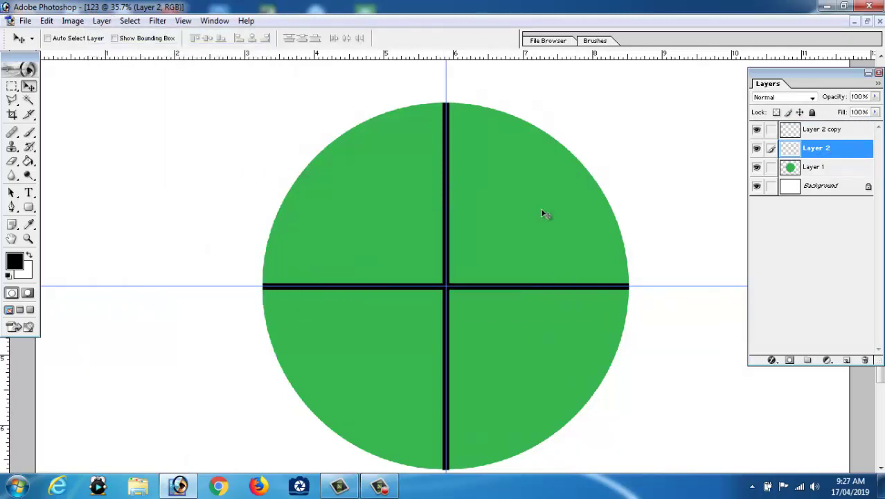
Rotate the new bar copy 45 degrees so it runs diagonally through the circle
left_click(46, 21)
mouse_move(76, 276)
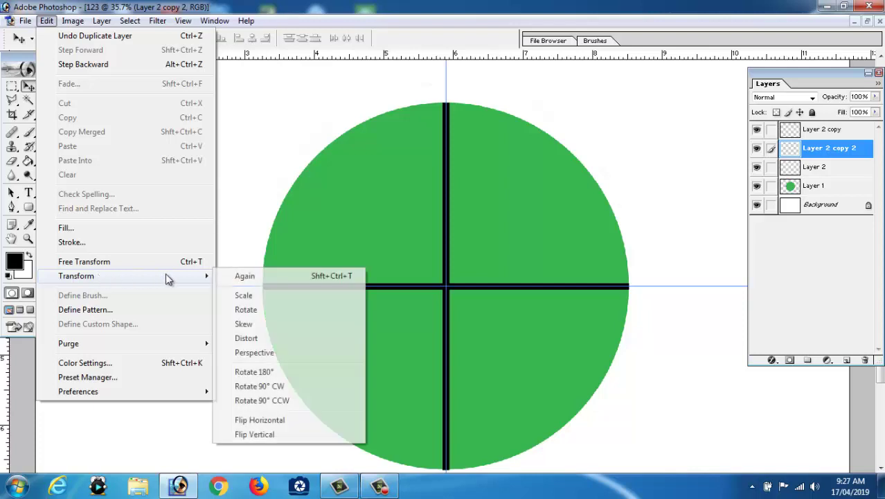
left_click(246, 310)
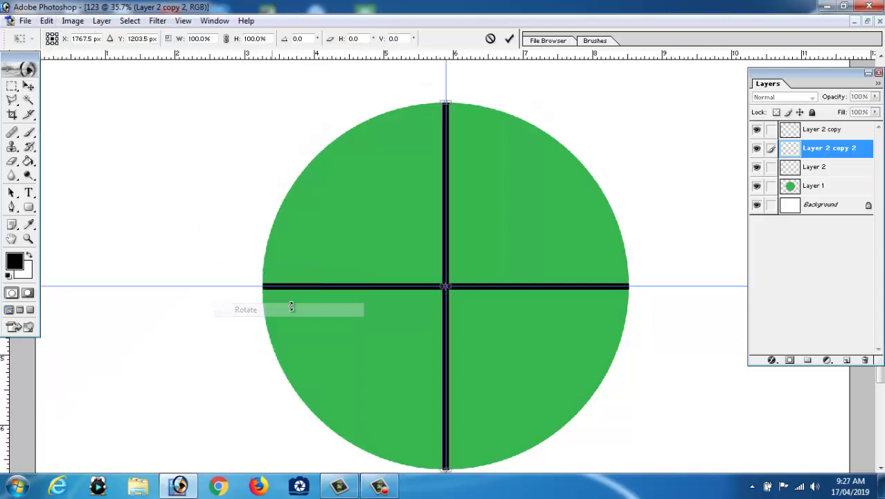
left_click(300, 40)
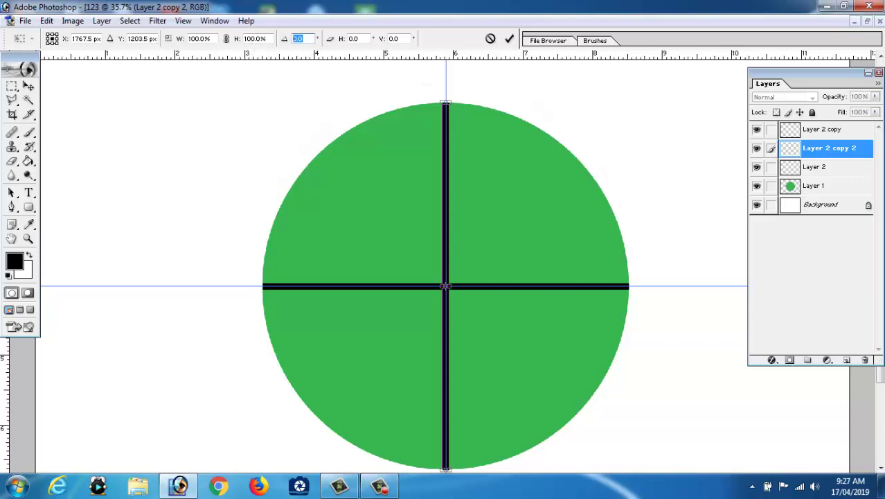
left_click(881, 485)
left_click(881, 485)
type("45")
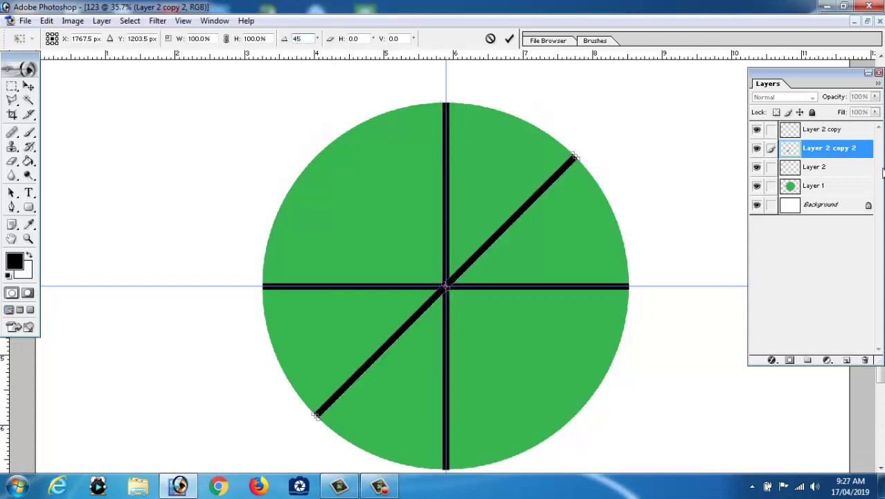
key("Return")
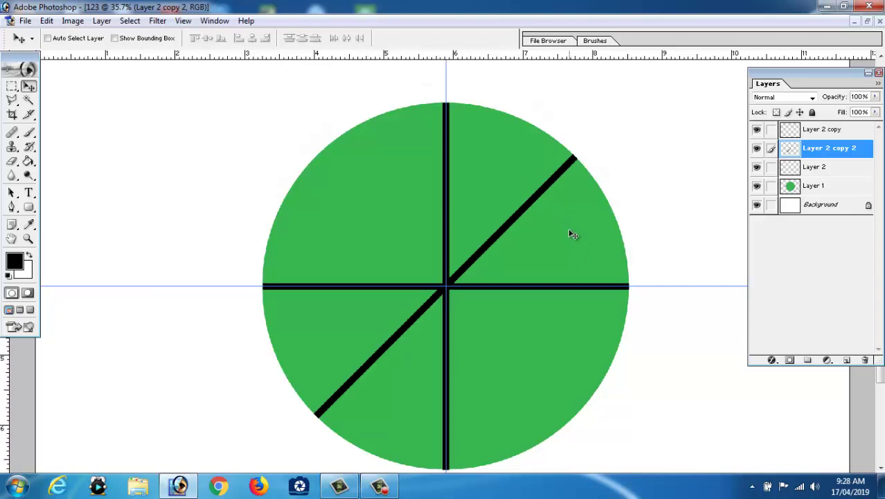
Undo the 45-degree rotation and dismiss the Stroke dialog without changes
key("ctrl+z")
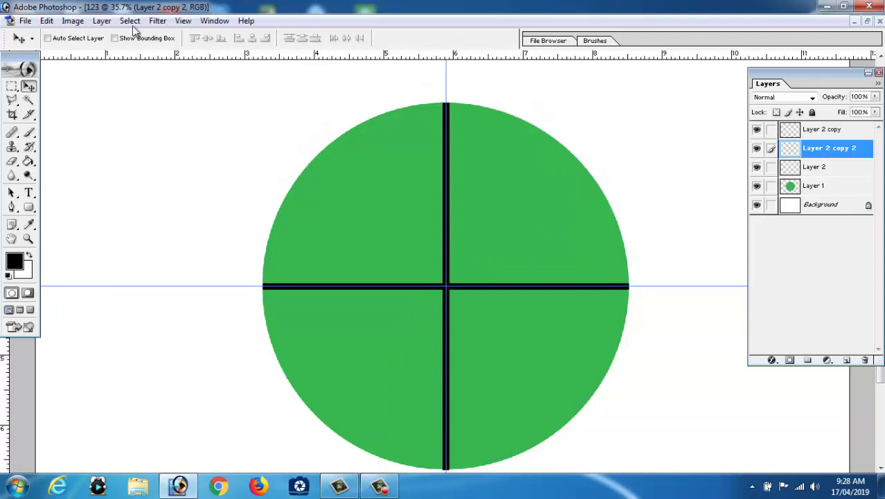
left_click(46, 20)
left_click(115, 242)
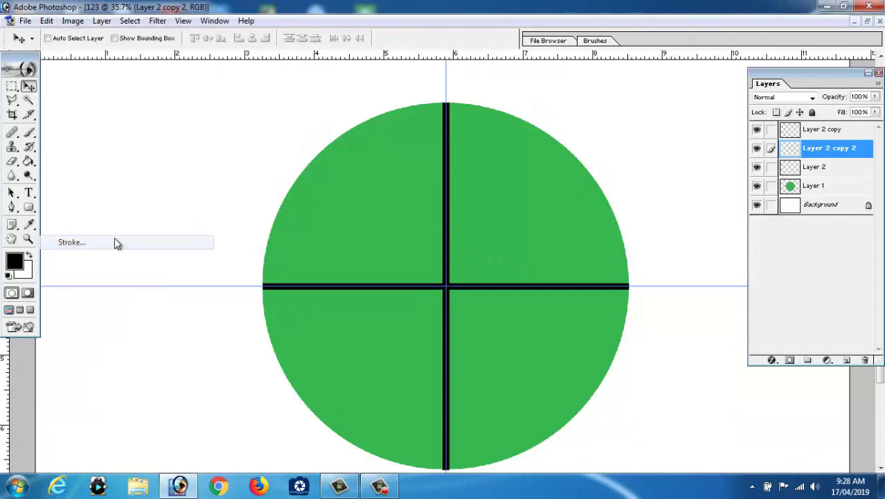
left_click(528, 147)
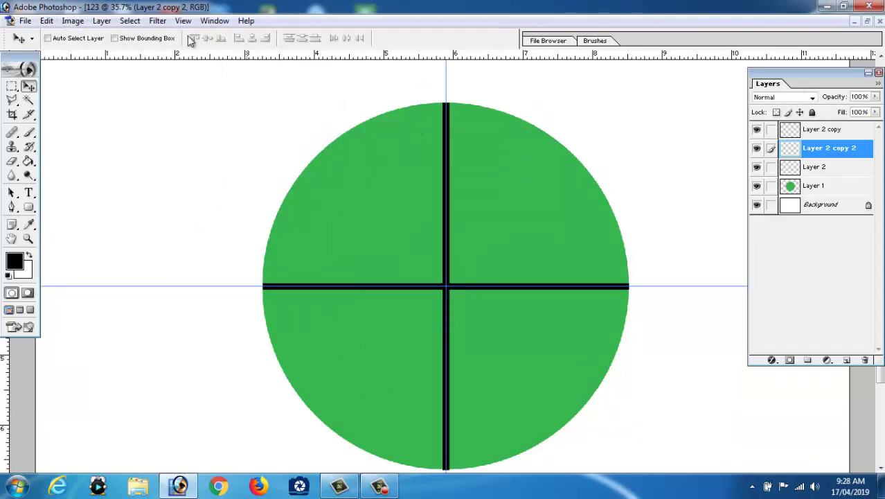
Try a 22-degree rotation on the bar copy, then exit the transform by applying it
left_click(47, 22)
mouse_move(76, 276)
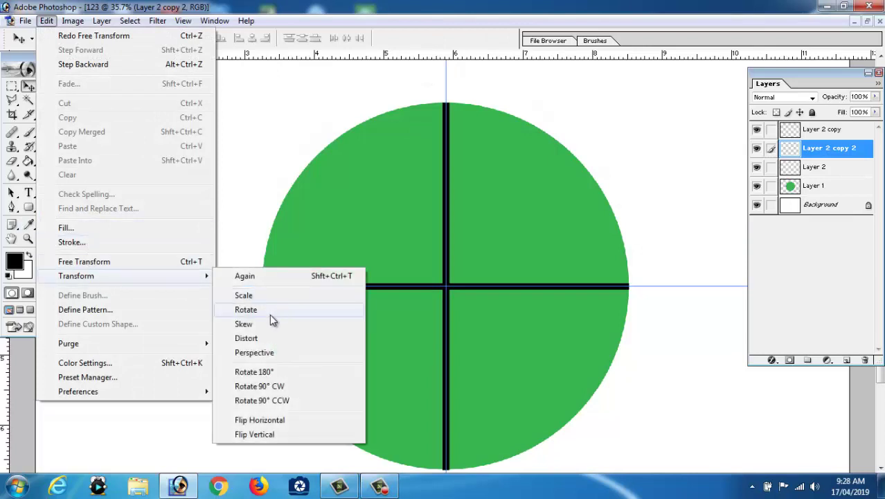
left_click(272, 320)
left_click(313, 40)
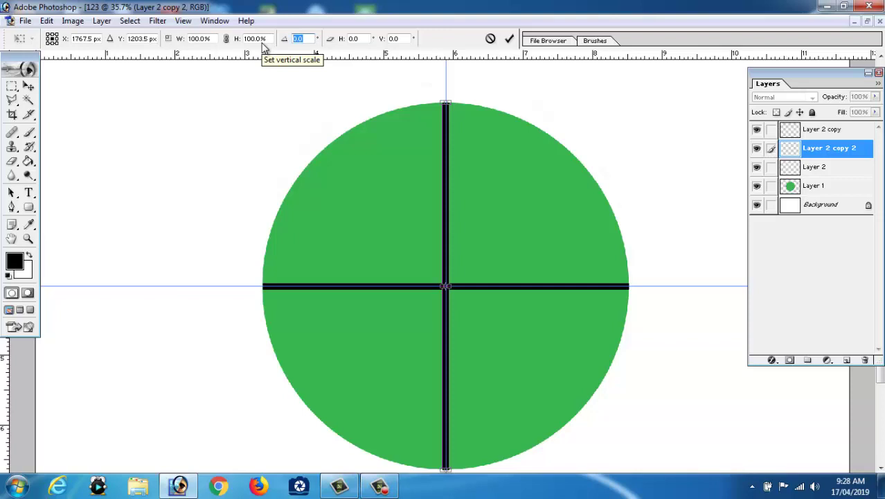
type("225")
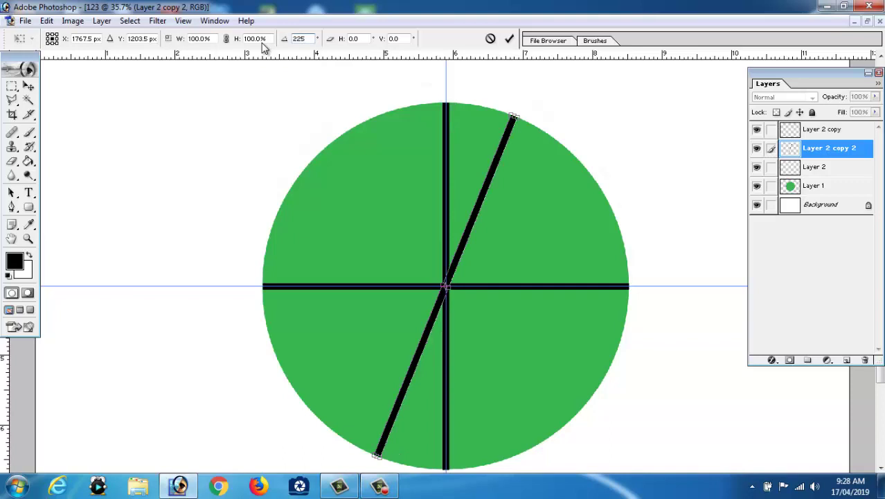
type("180")
key("Return")
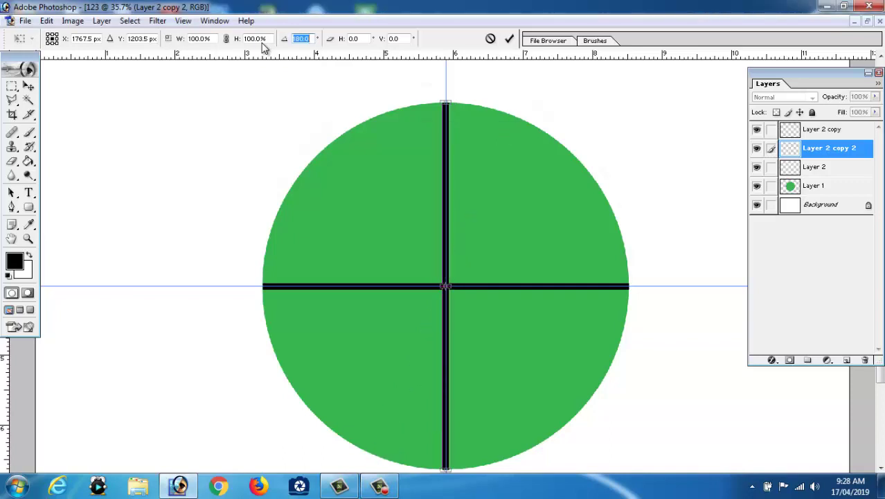
left_click(29, 85)
left_click(405, 191)
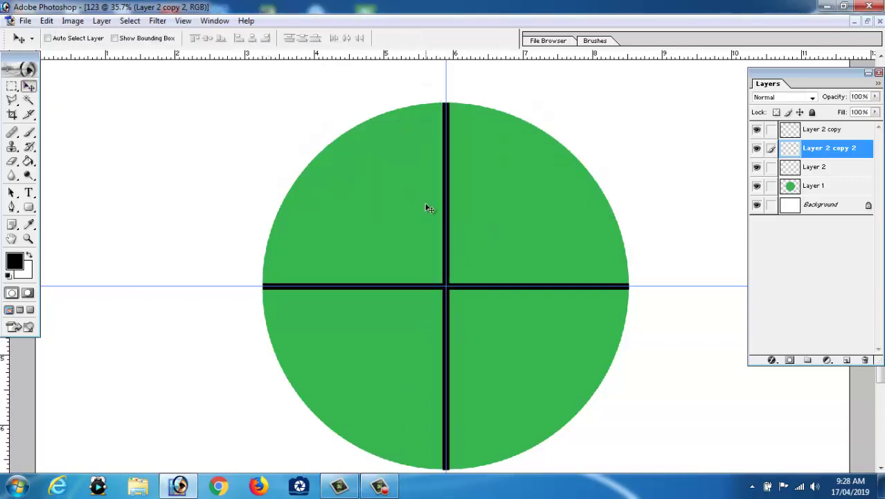
Delete the Layer 2 copy 2 bar and duplicate Layer 2 as a fresh Layer 2 copy 2
key("Delete")
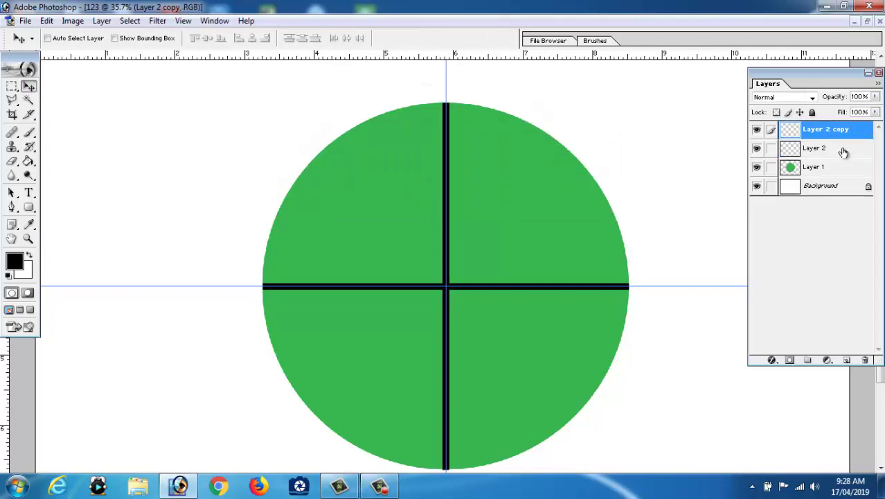
left_click(840, 149)
left_click(102, 21)
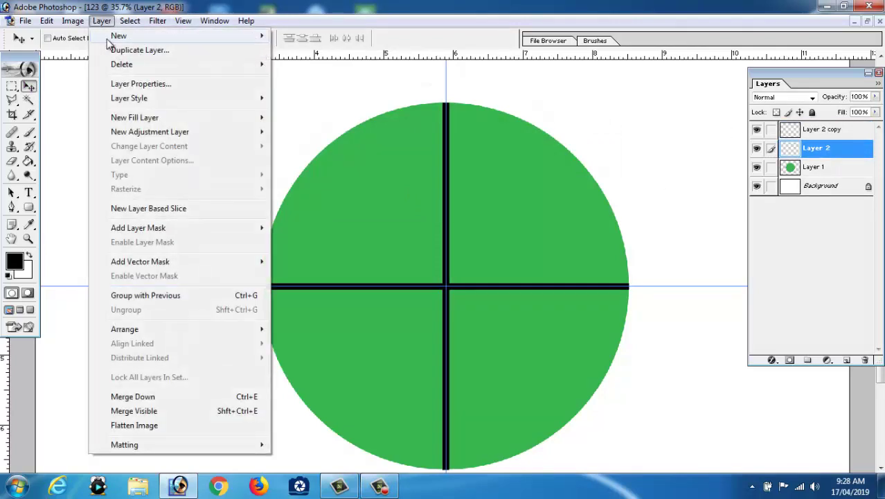
left_click(125, 47)
left_click(540, 212)
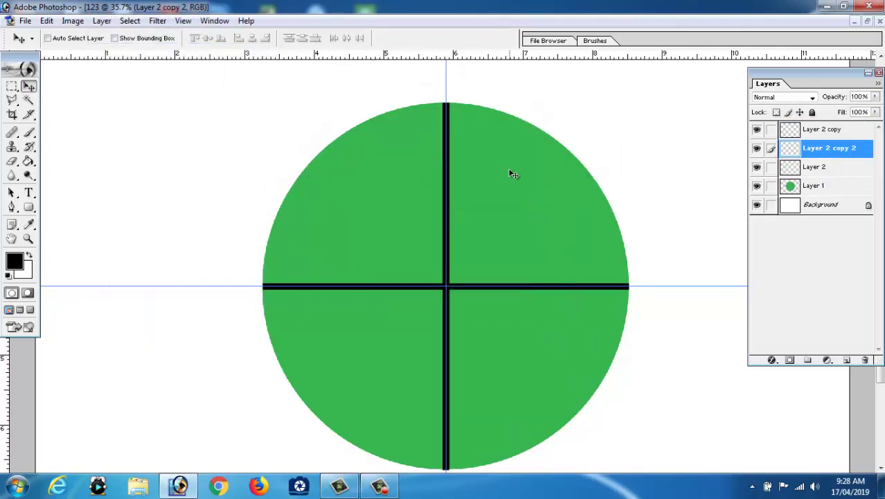
left_click(511, 173)
Rotate the new copy 22.5 degrees and duplicate it as Layer 2 copy 3
left_click(46, 21)
mouse_move(76, 276)
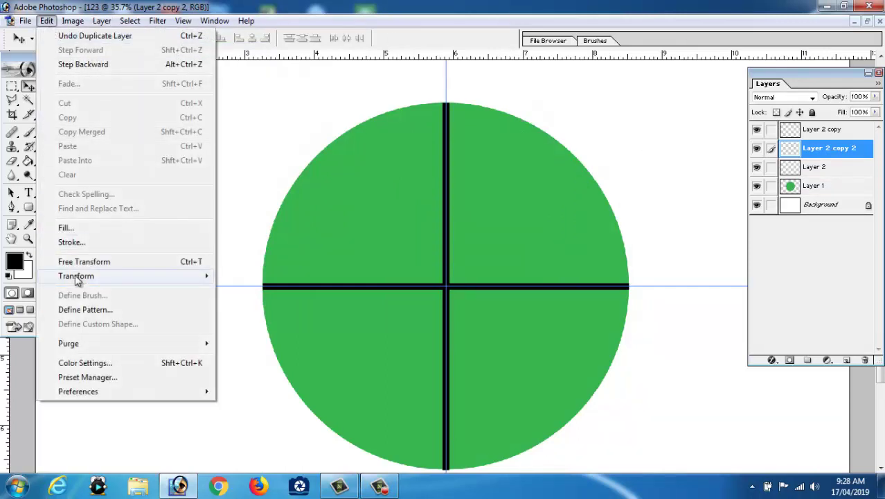
left_click(244, 310)
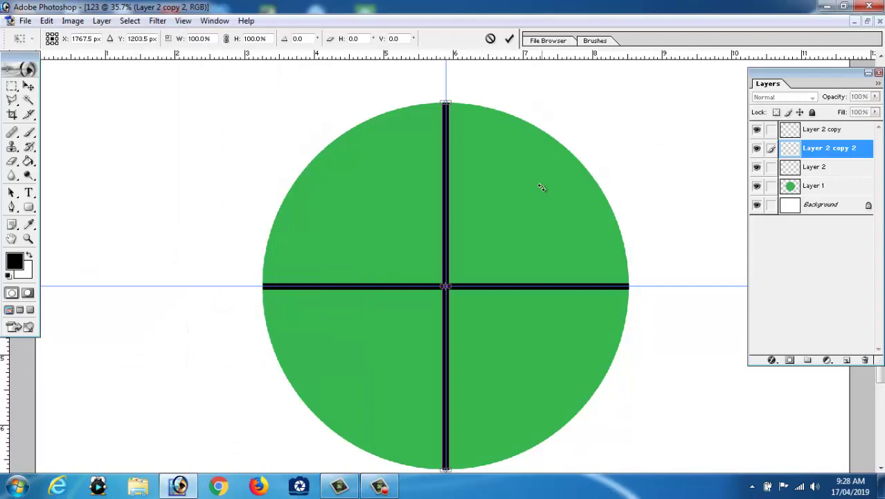
left_click(300, 39)
type("22")
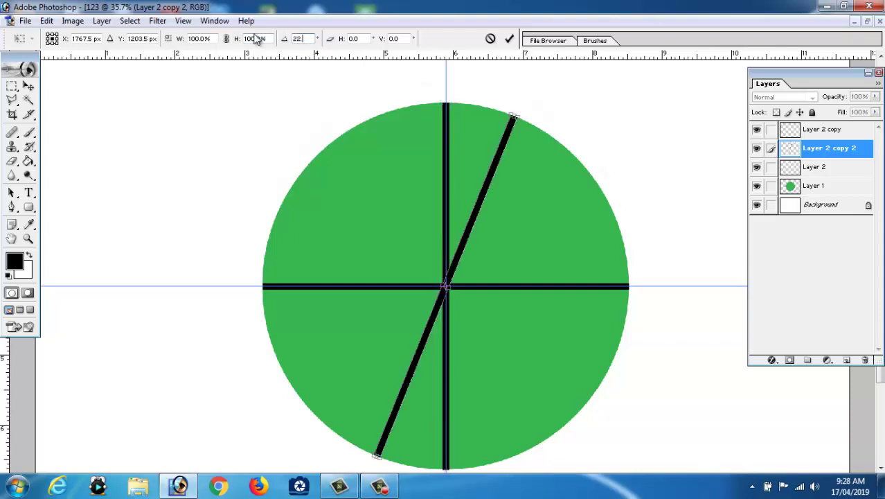
type(".5")
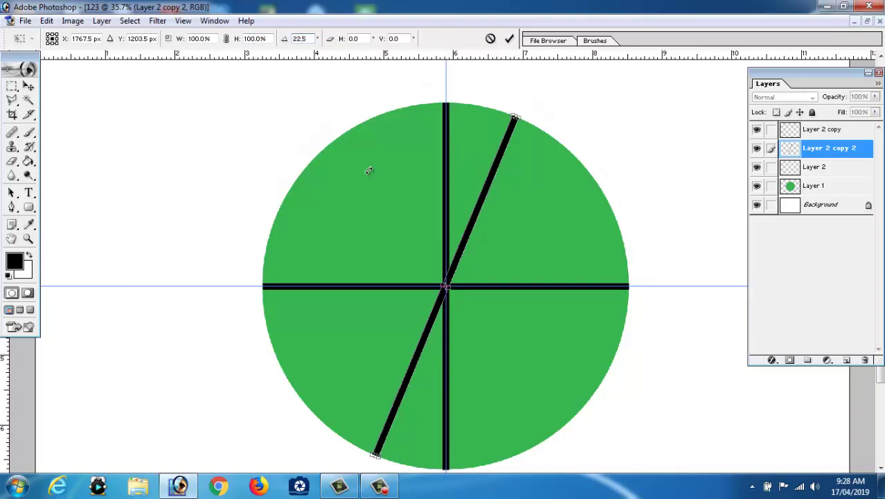
key("Return")
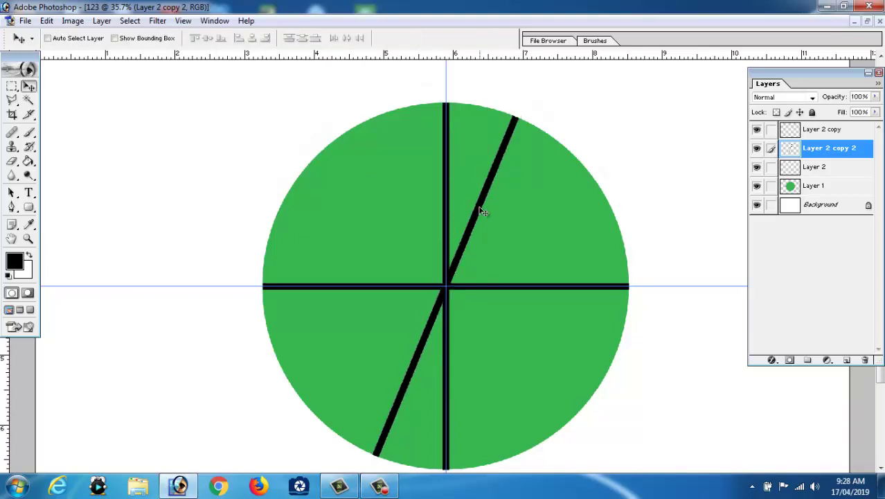
key("ctrl+j")
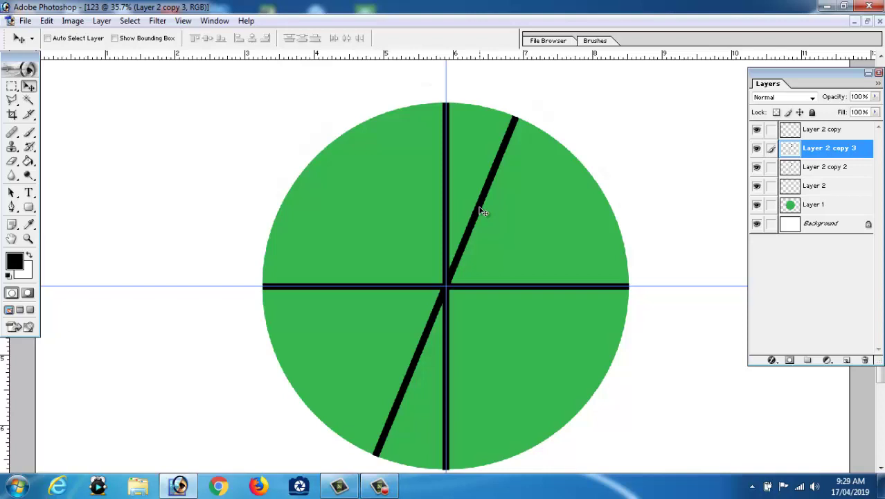
Delete the extra Layer 2 copy 3 spoke, leaving the cross plus one 22.5° diagonal
left_click(47, 20)
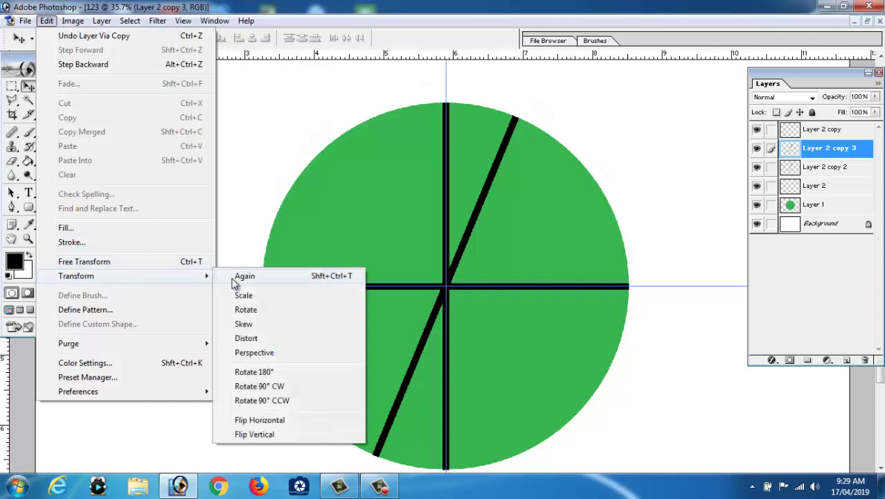
left_click(243, 276)
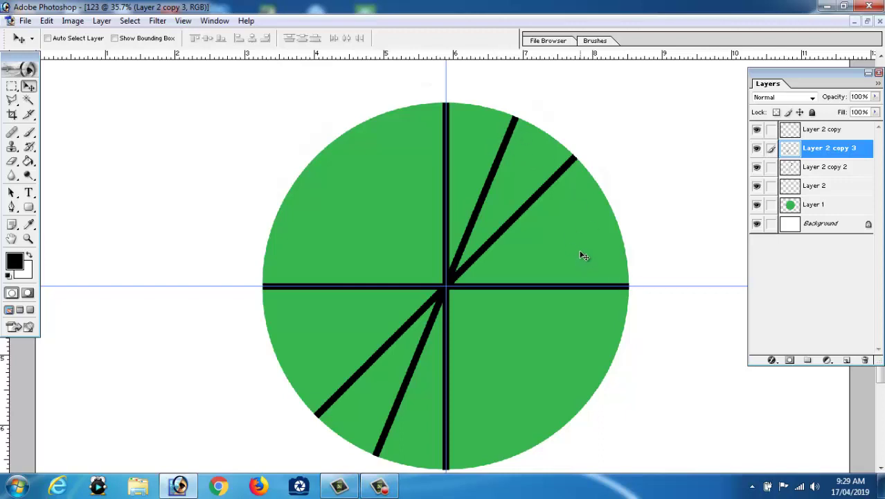
key("Delete")
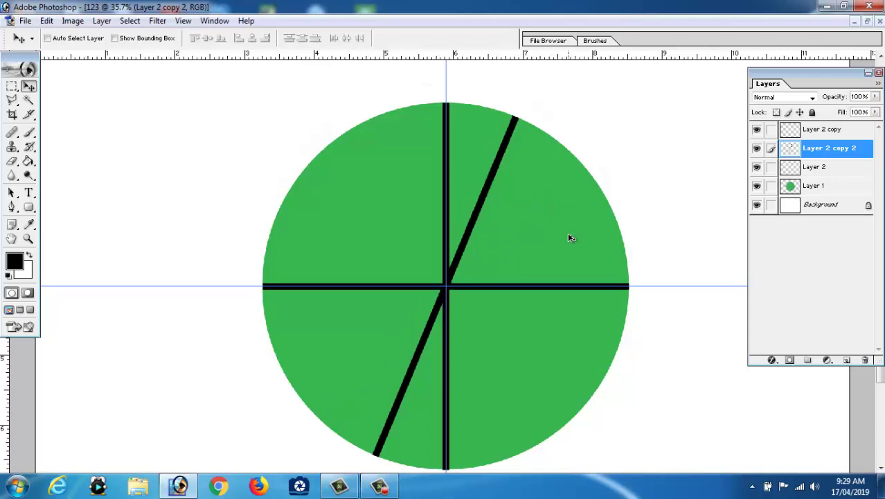
Undo the diagonal's rotation, then try and undo a freehand rotation on Layer 2 copy 2
key("Delete")
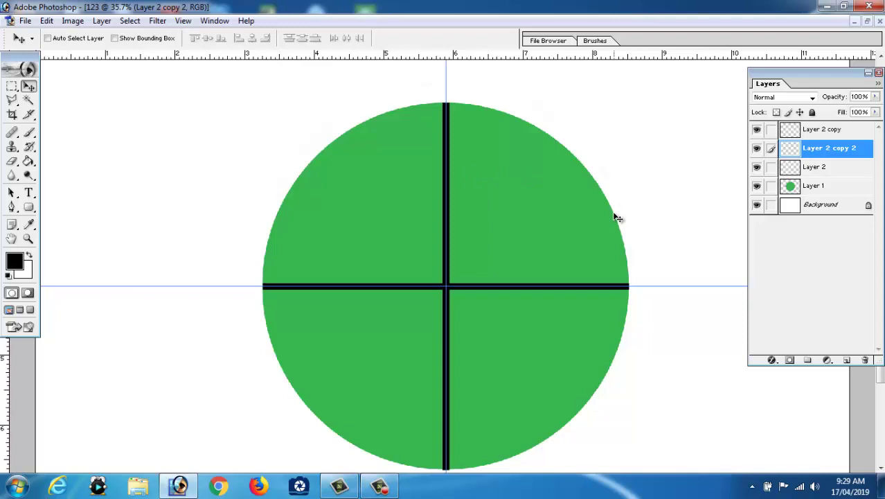
right_click(447, 145)
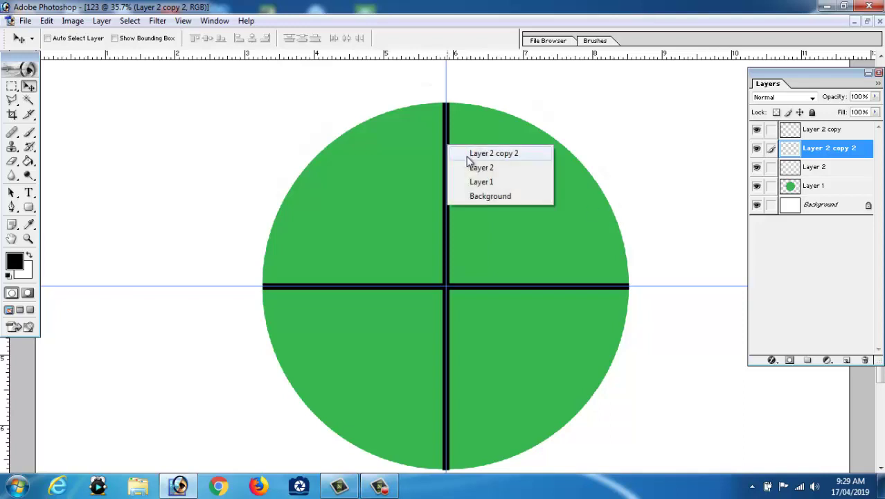
left_click(466, 156)
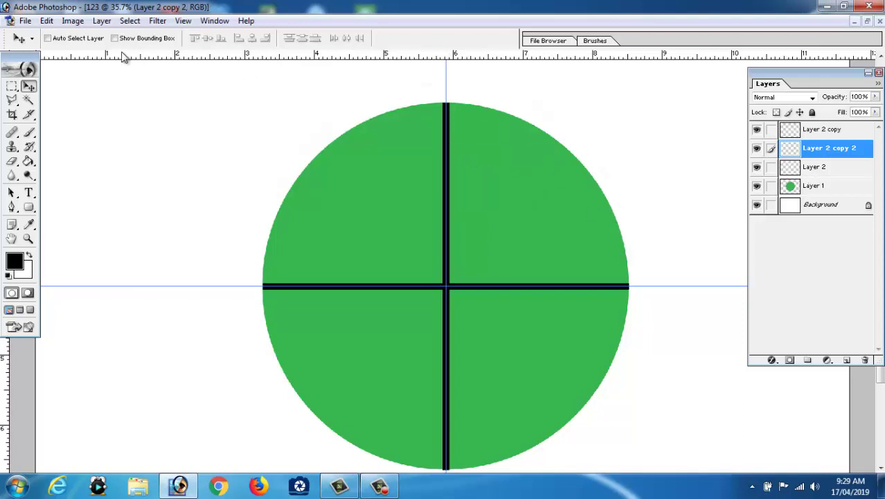
key("ctrl+t")
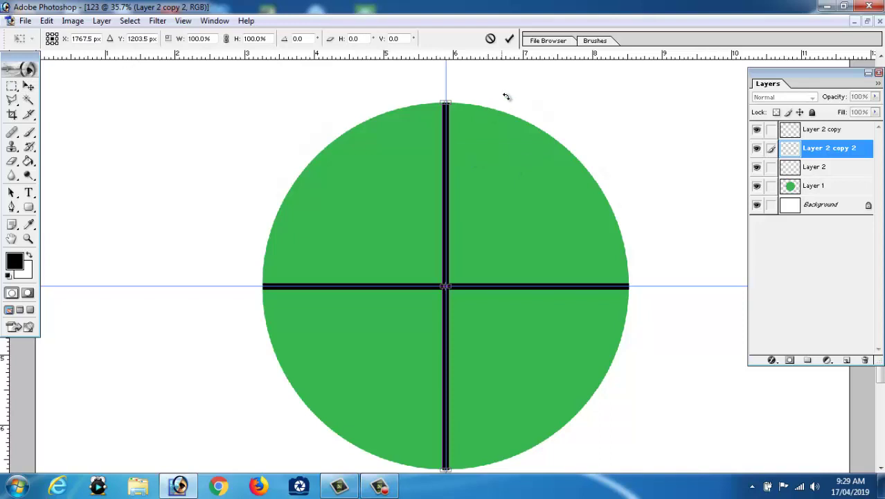
mouse_move(508, 95)
left_mouse_down()
mouse_move(591, 179)
mouse_move(581, 160)
left_mouse_up()
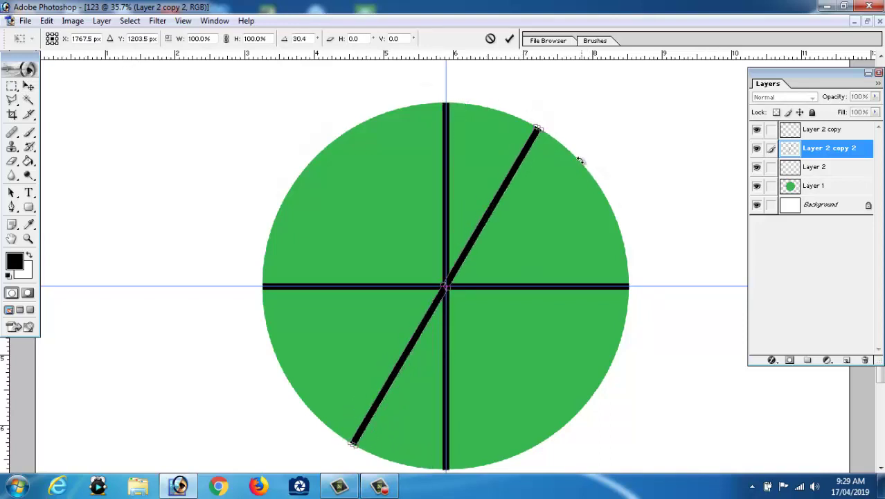
key("Return")
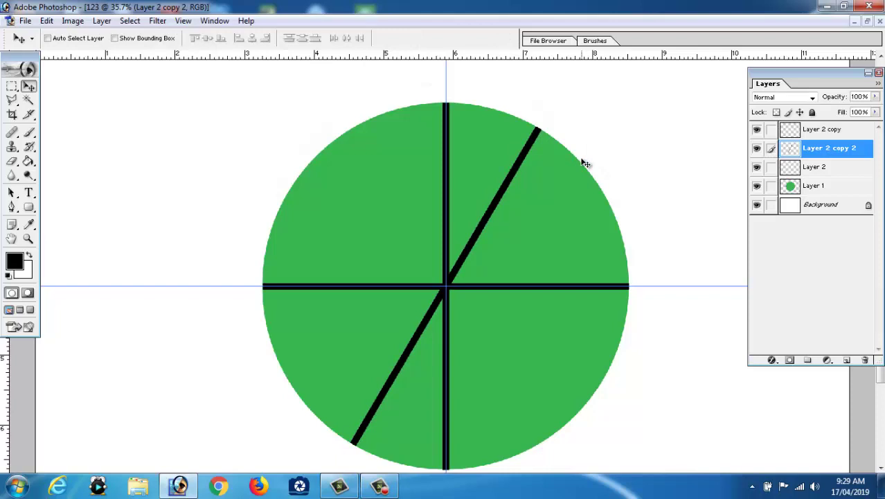
key("ctrl+z")
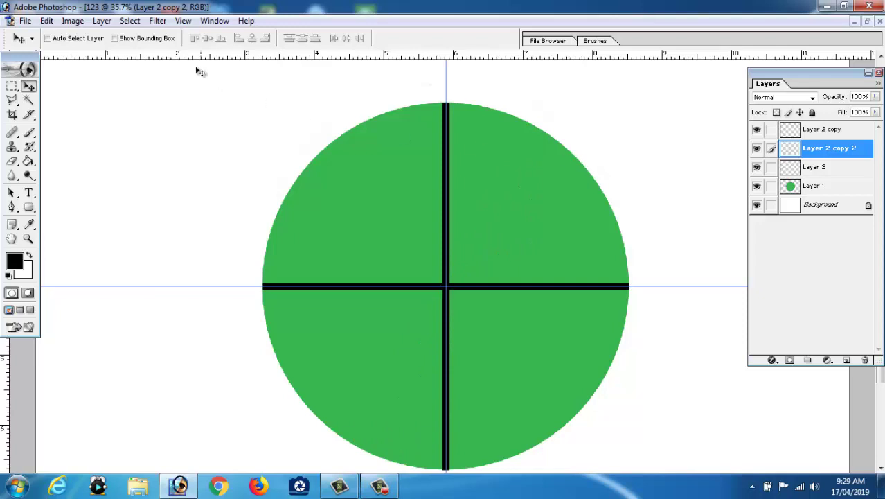
Rotate Layer 2 copy 2's bar exactly 30 degrees about the circle's centre
left_click(47, 20)
mouse_move(76, 276)
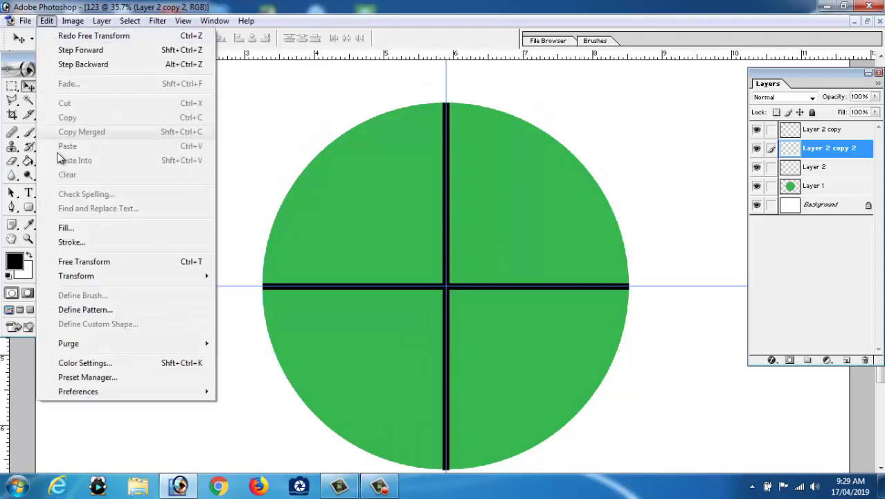
left_click(262, 310)
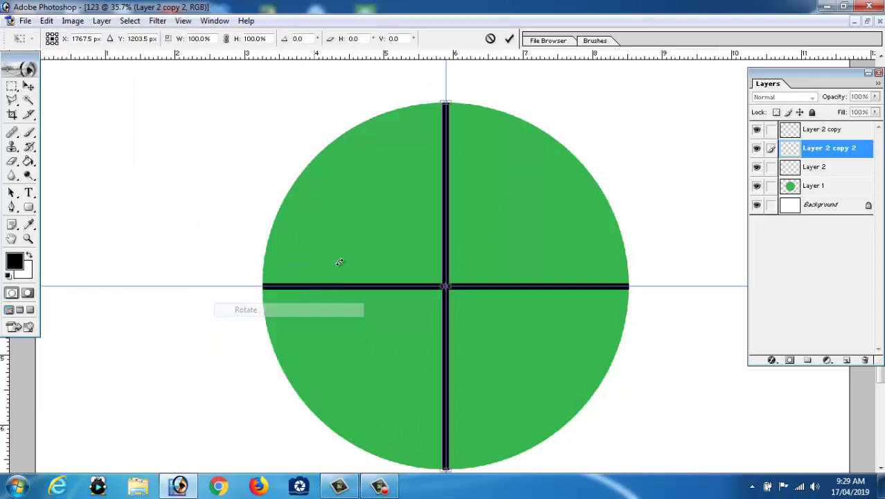
left_click(296, 40)
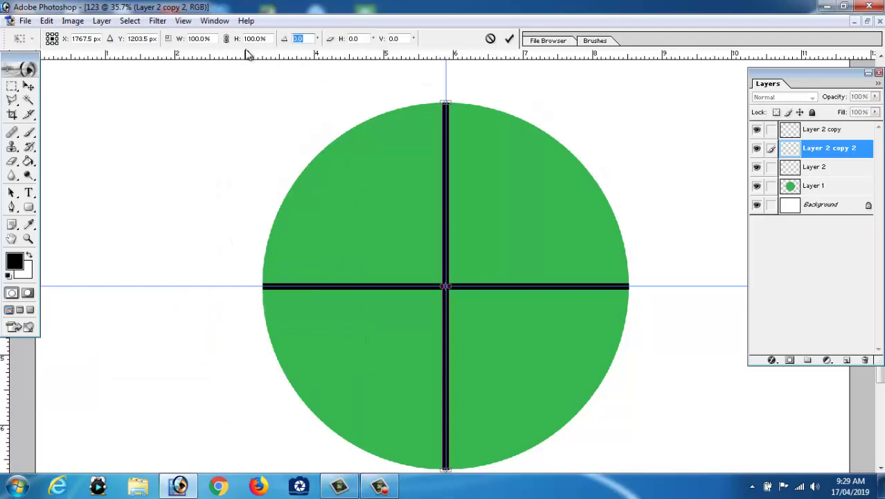
type("30")
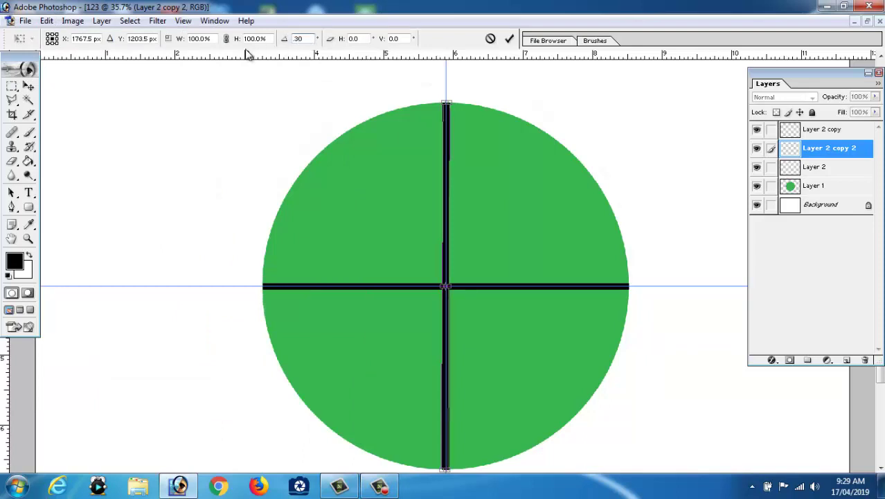
key("Return")
key("Return")
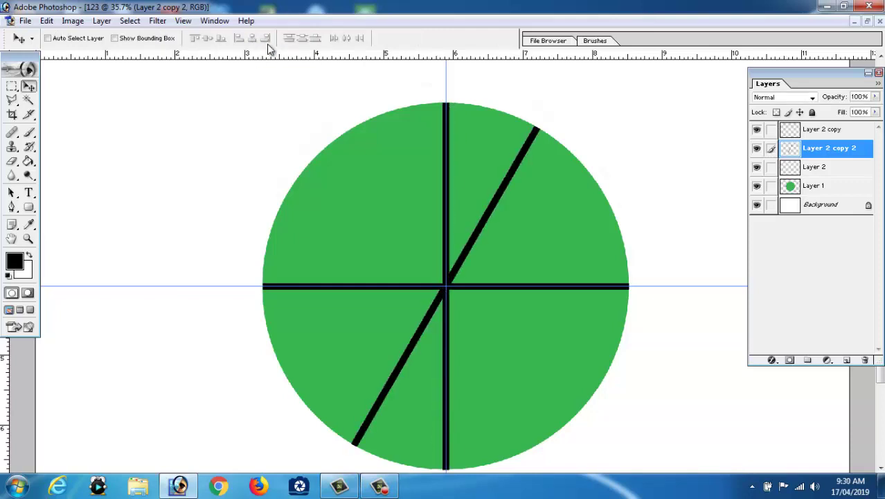
Duplicate the diagonal spoke and rotate the copy another 30 degrees on Layer 2 copy 3
key("ctrl+j")
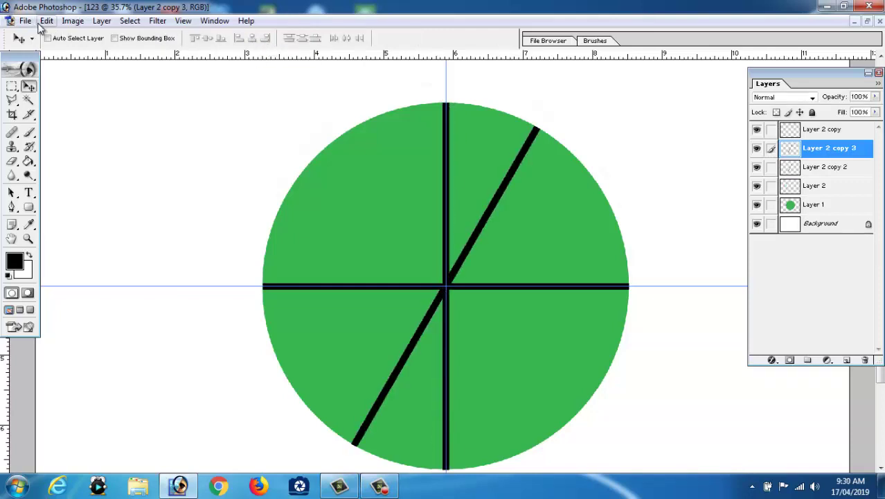
left_click(46, 20)
mouse_move(76, 275)
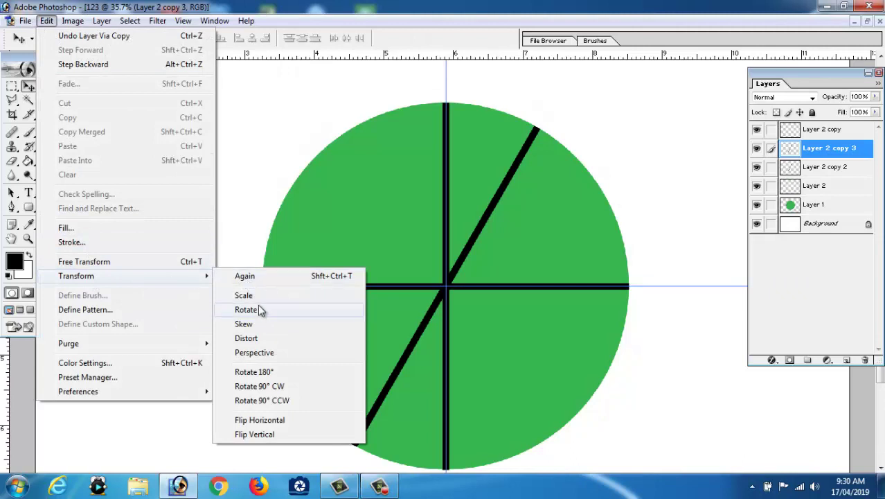
left_click(246, 310)
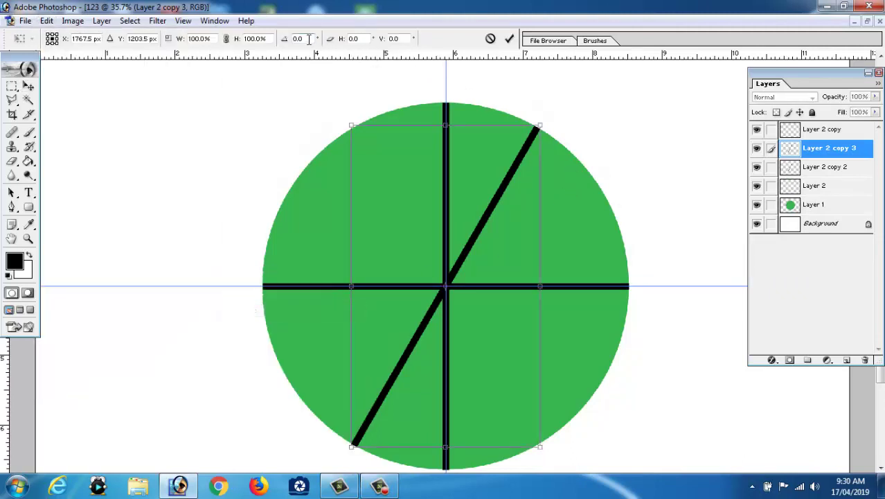
type("30")
key("Return")
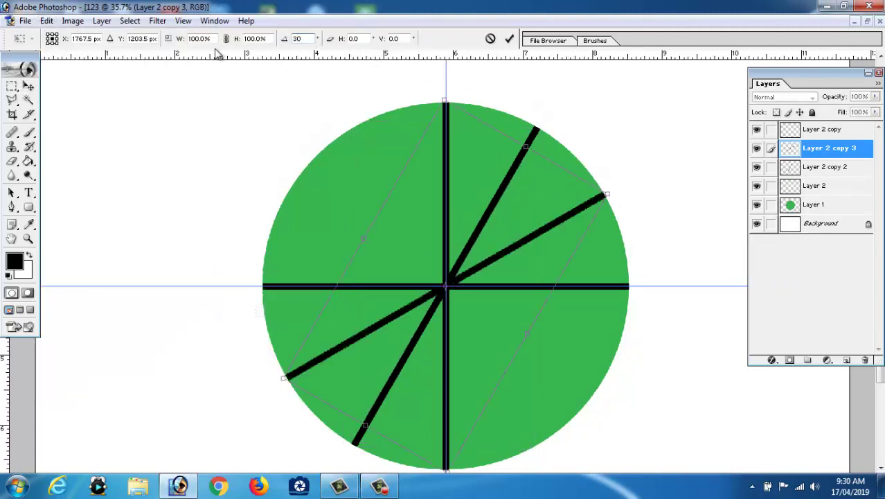
key("Return")
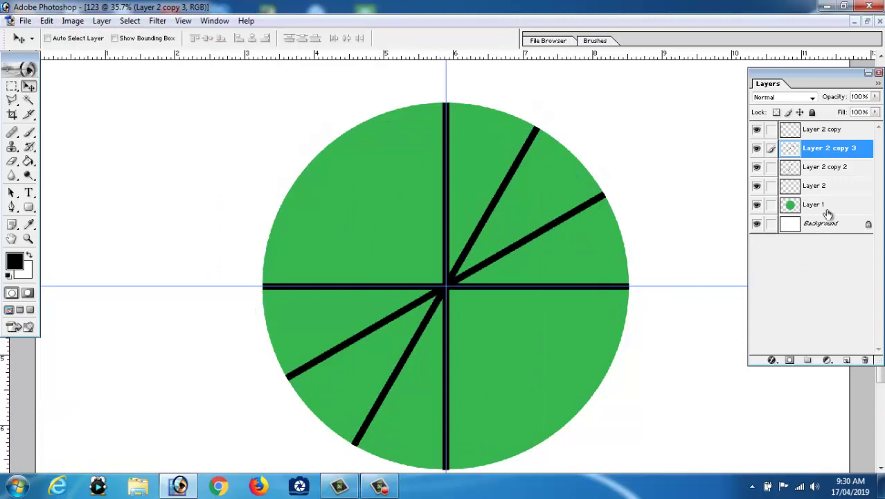
Check the spoke layers' visibility, then duplicate the horizontal Layer 2 copy as Layer 2 copy 4
left_click(828, 187)
left_click(757, 187)
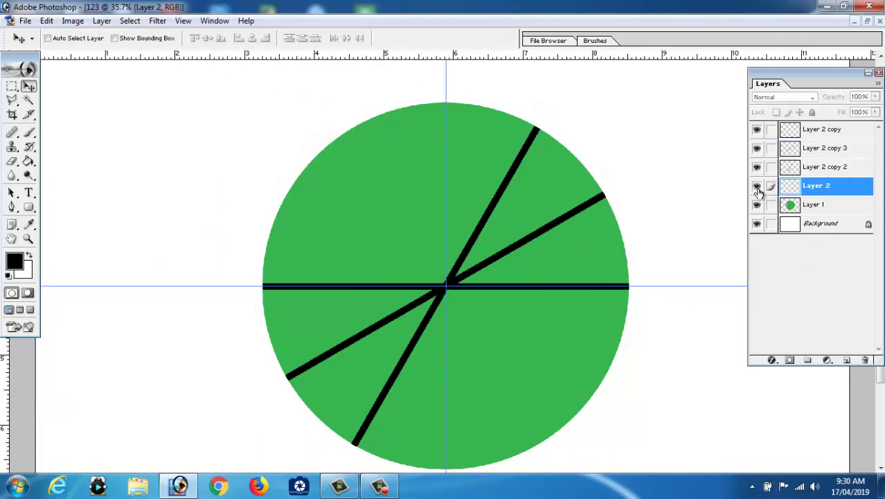
left_click(807, 170)
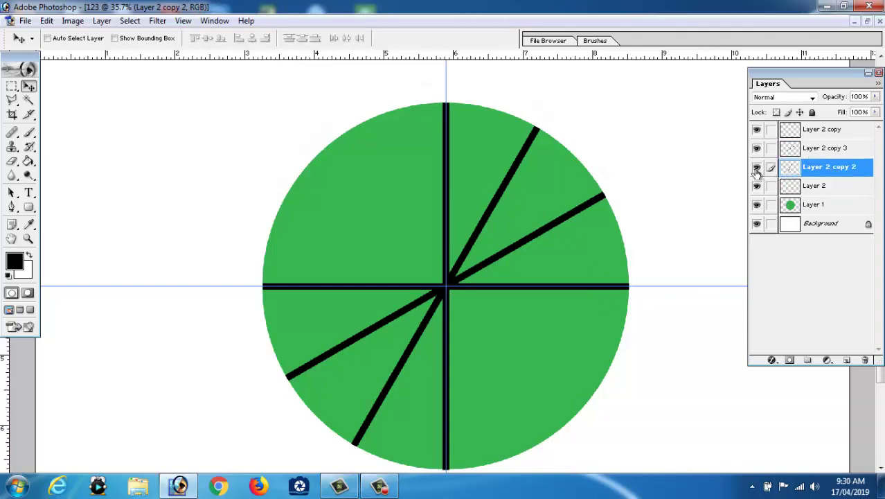
left_click(757, 167)
left_click(756, 129)
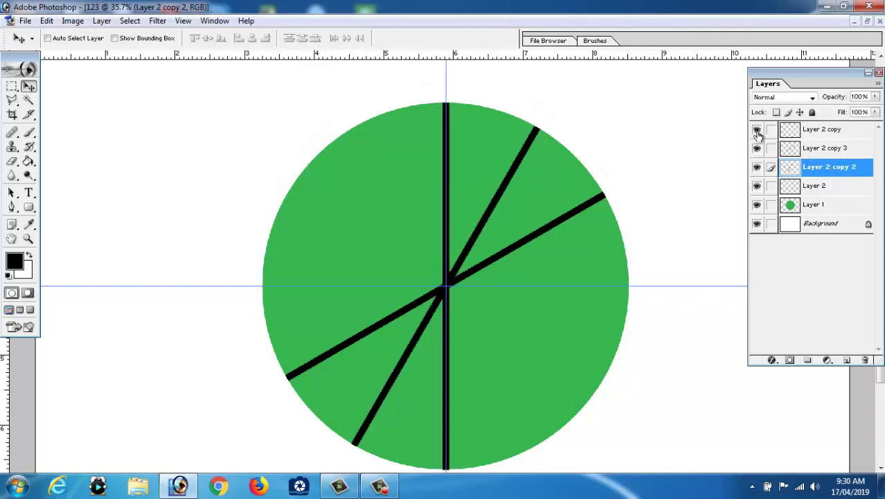
left_click(808, 132)
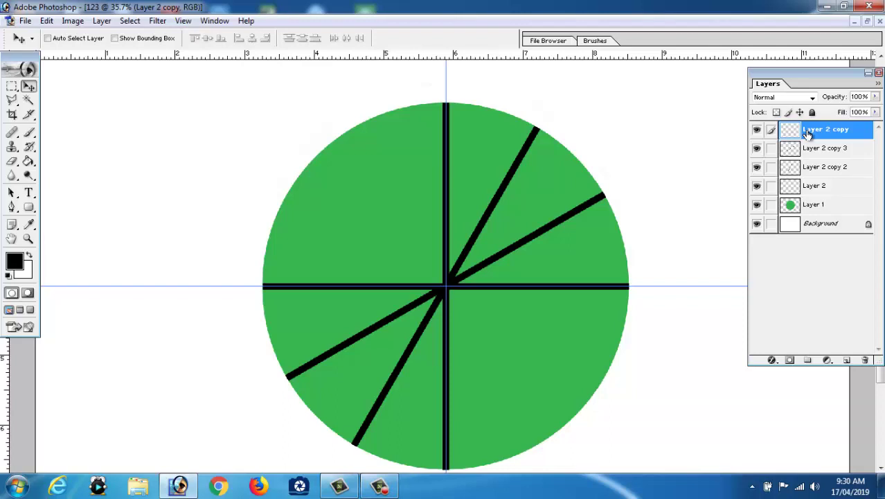
key("ctrl+j")
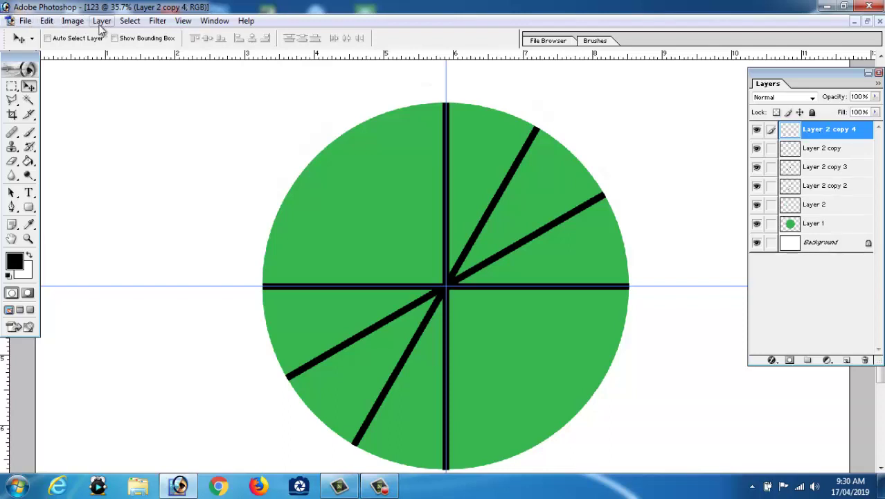
Rotate the horizontal line copy 30 degrees to form the fifth spoke
left_click(47, 21)
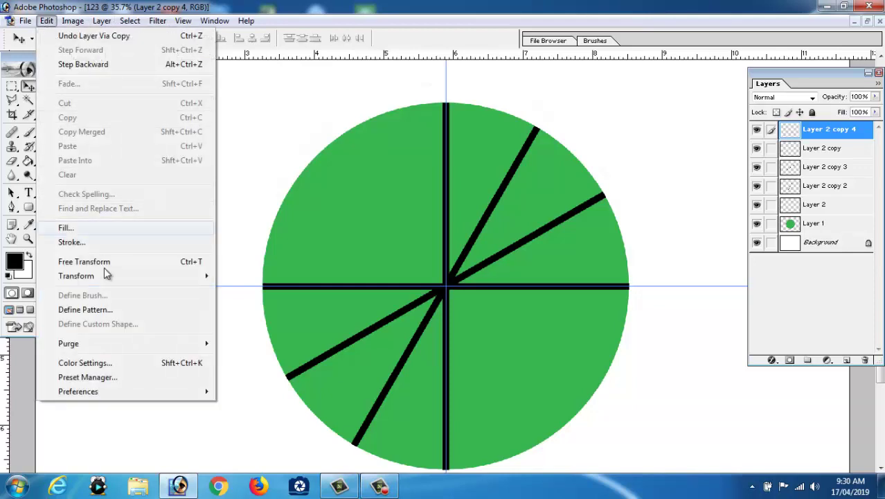
mouse_move(76, 276)
left_click(271, 311)
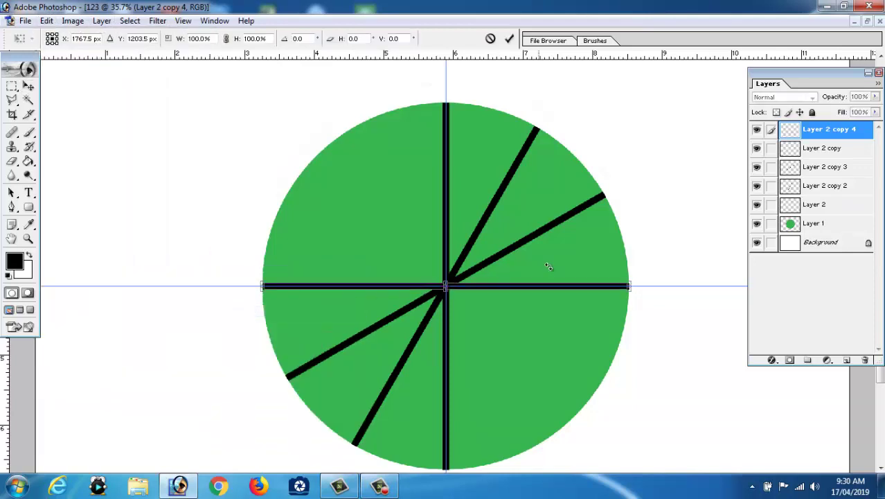
left_click(311, 40)
type("30")
key("Return")
key("Return")
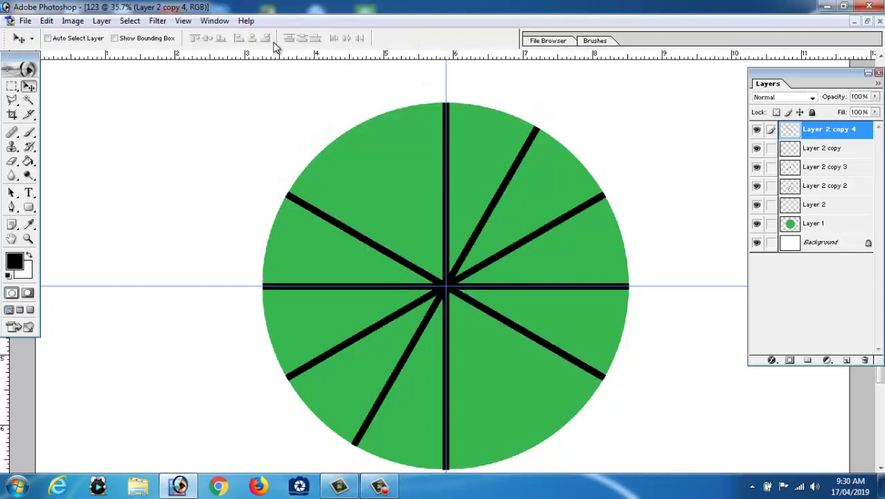
Duplicate that spoke and repeat the 30° rotation for the sixth spoke on Layer 2 copy 5
key("ctrl+j")
key("ctrl+shift+t")
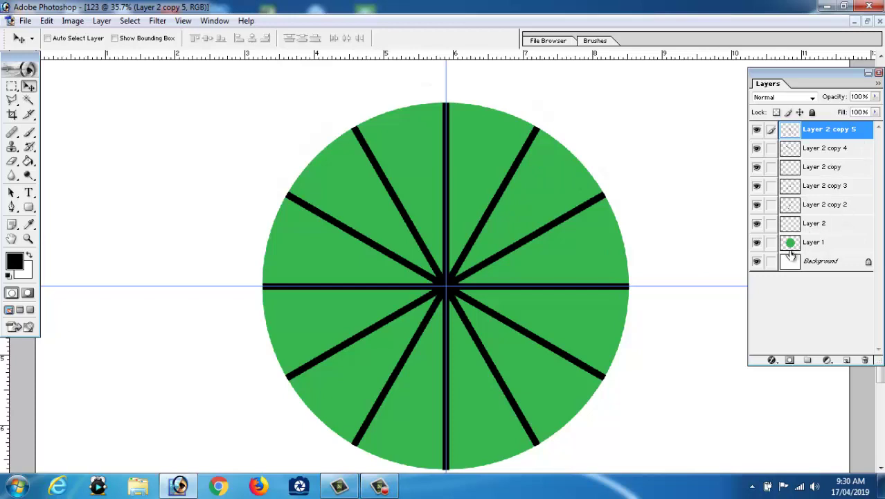
left_click(844, 246)
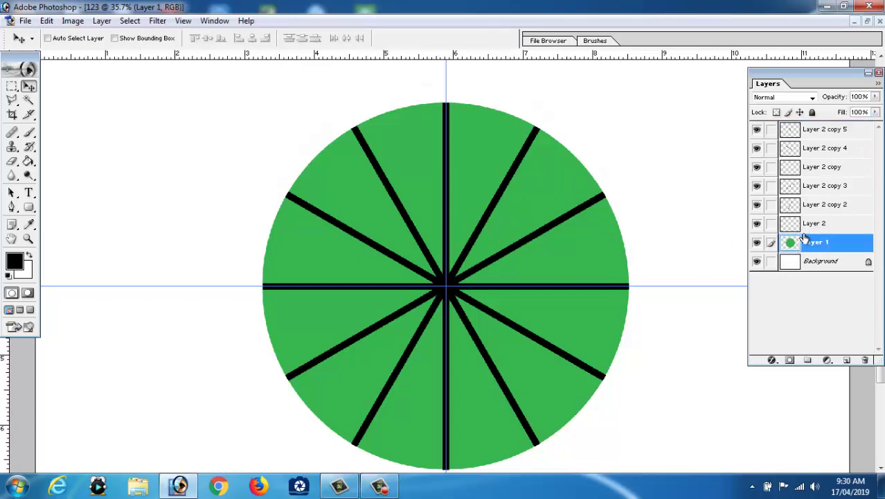
left_click(815, 225)
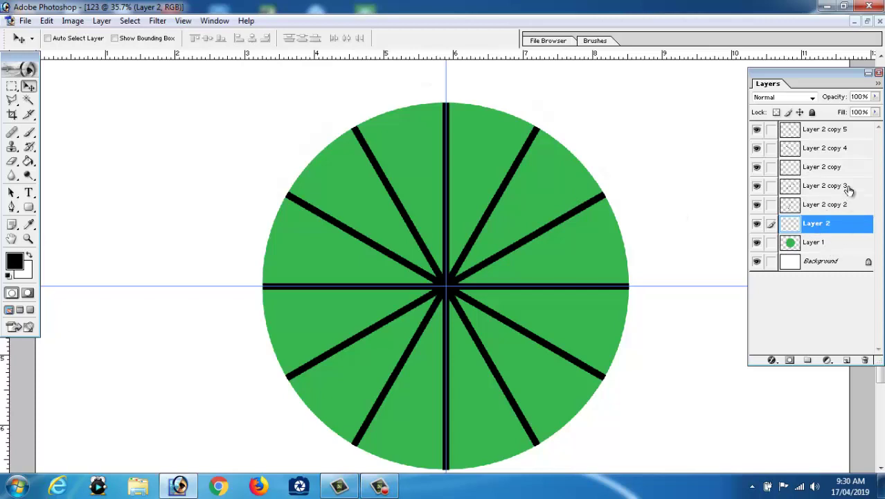
left_click(827, 136)
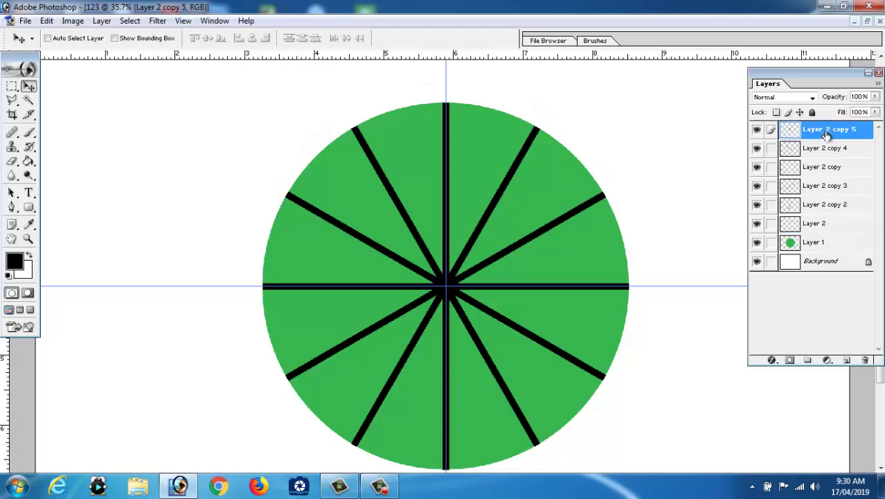
Merge the spoke copy layers down one by one until only Layer 2 remains above Layer 1
left_click(102, 21)
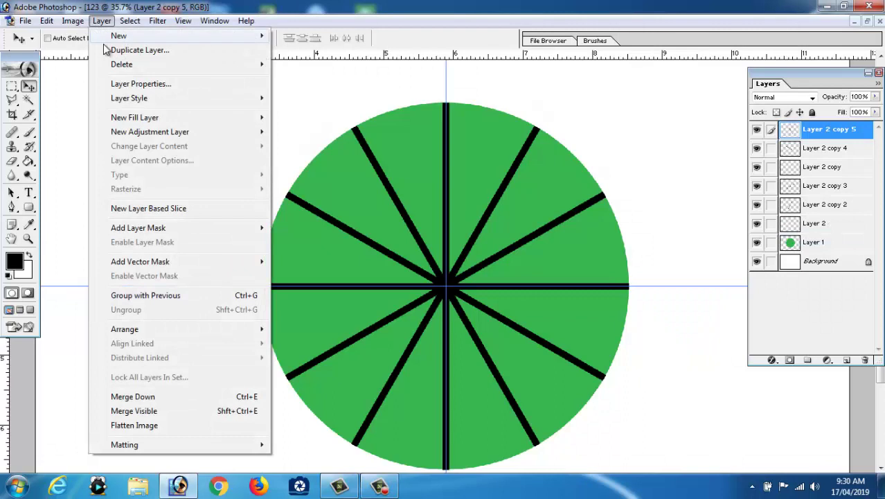
left_click(151, 399)
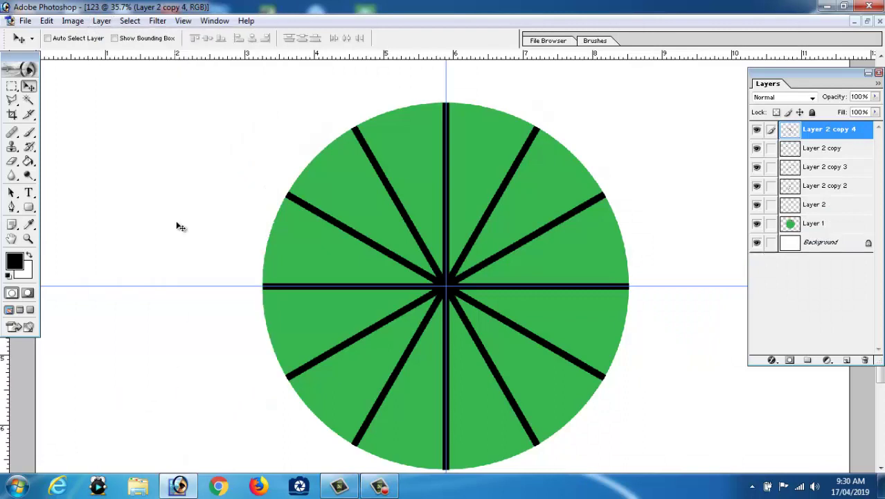
left_click(97, 21)
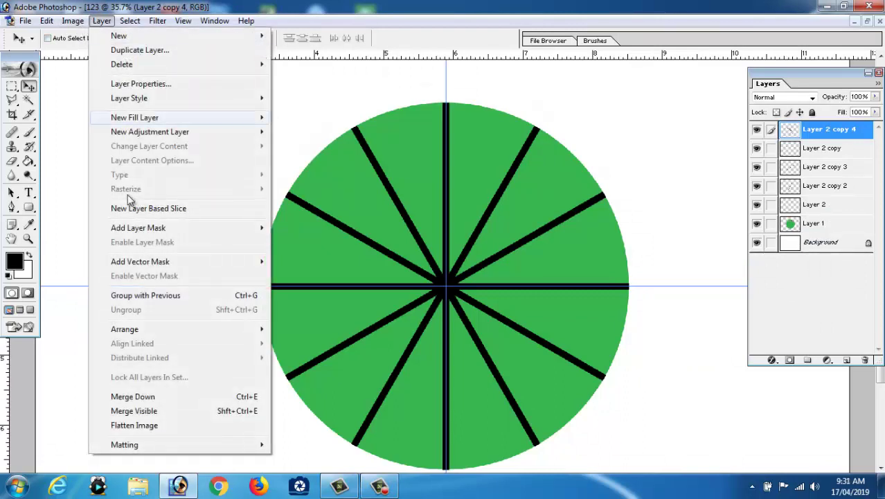
left_click(255, 401)
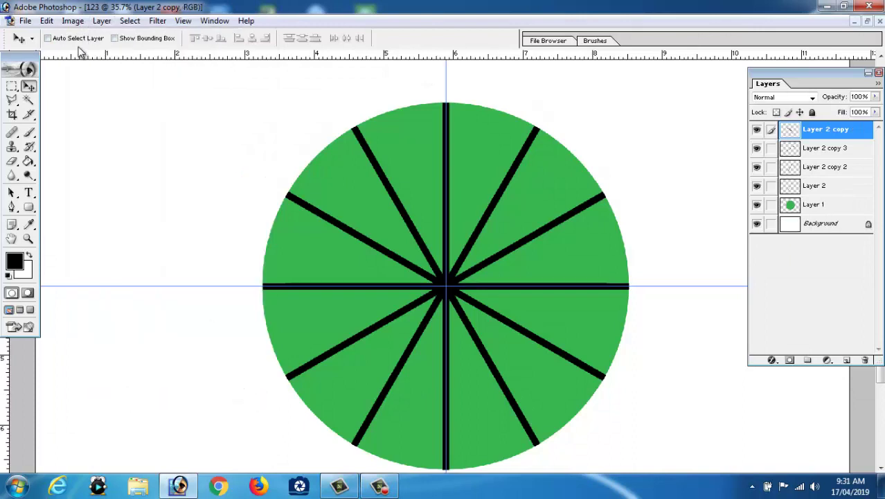
left_click(102, 20)
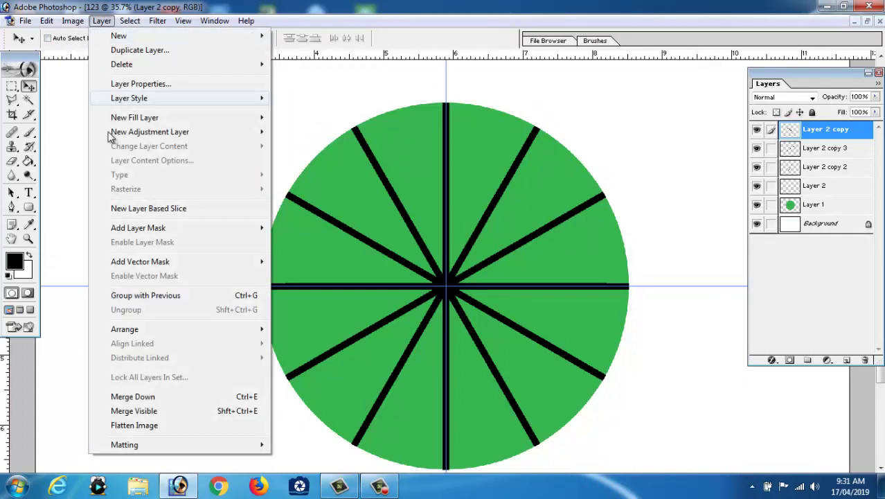
left_click(148, 396)
left_click(102, 21)
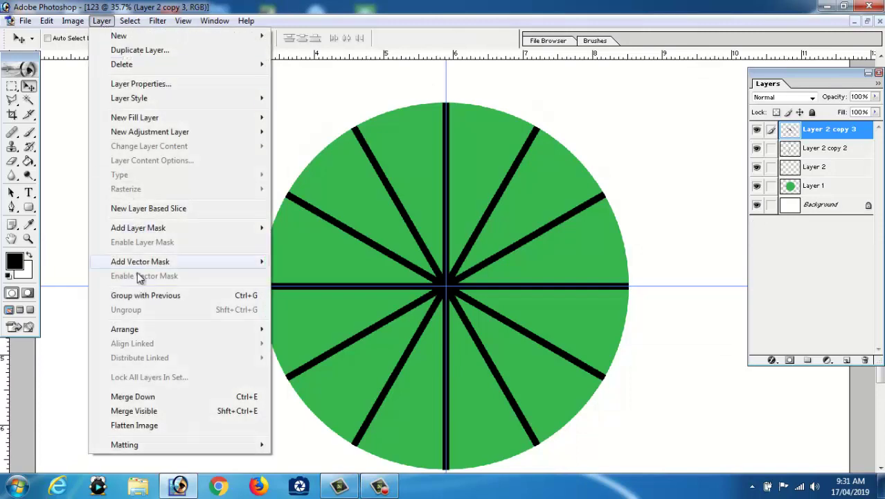
left_click(158, 399)
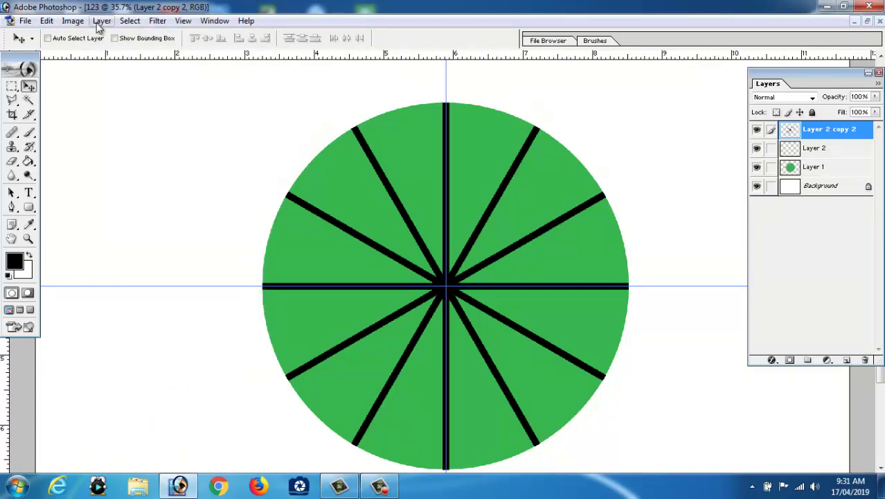
left_click(102, 20)
left_click(153, 397)
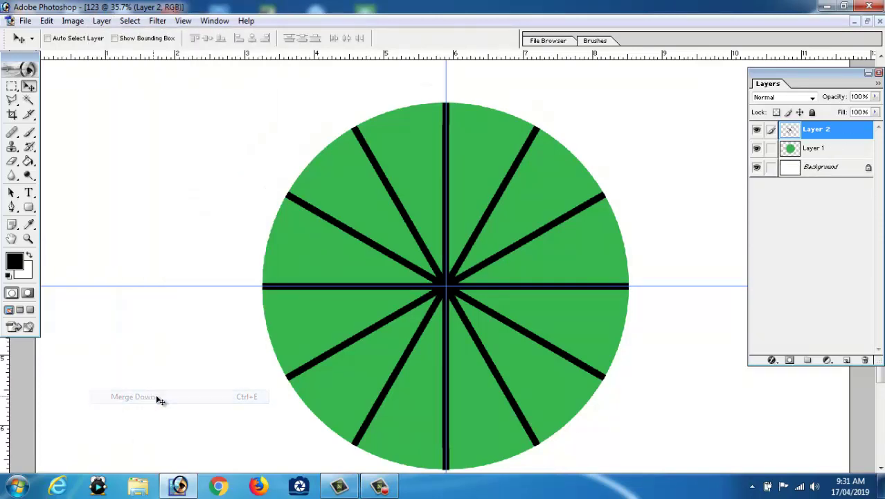
left_click(811, 148)
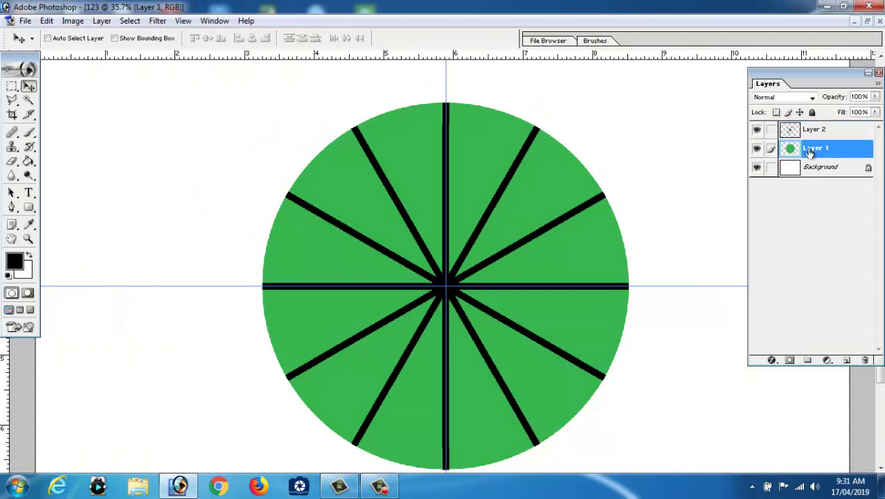
Undo the accidental merge of the green circle into the locked Background
left_click(102, 20)
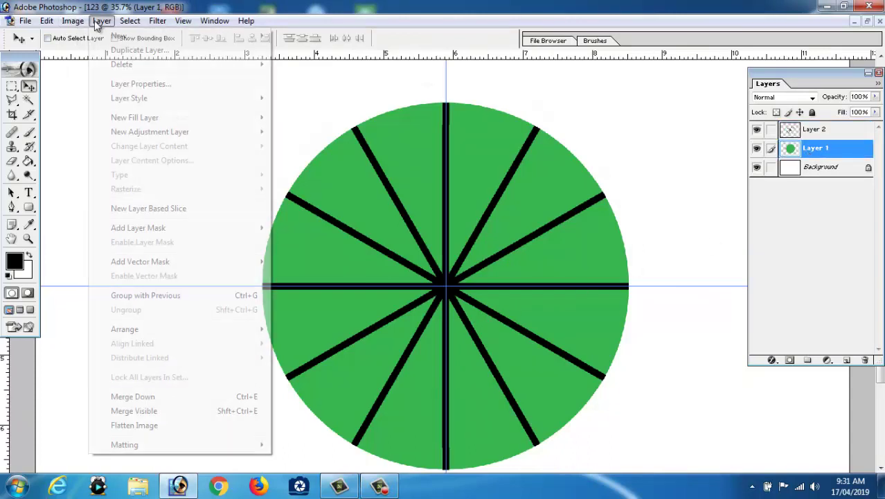
left_click(143, 399)
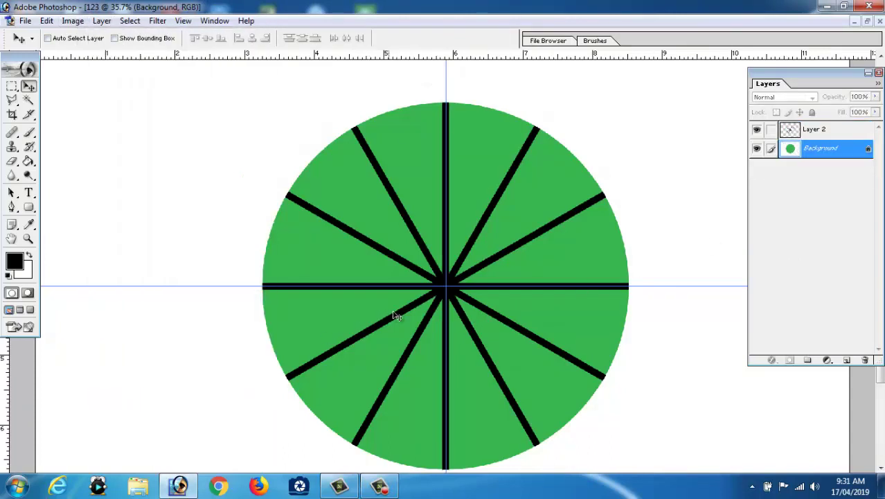
left_click(339, 319)
key("Return")
left_click(501, 230)
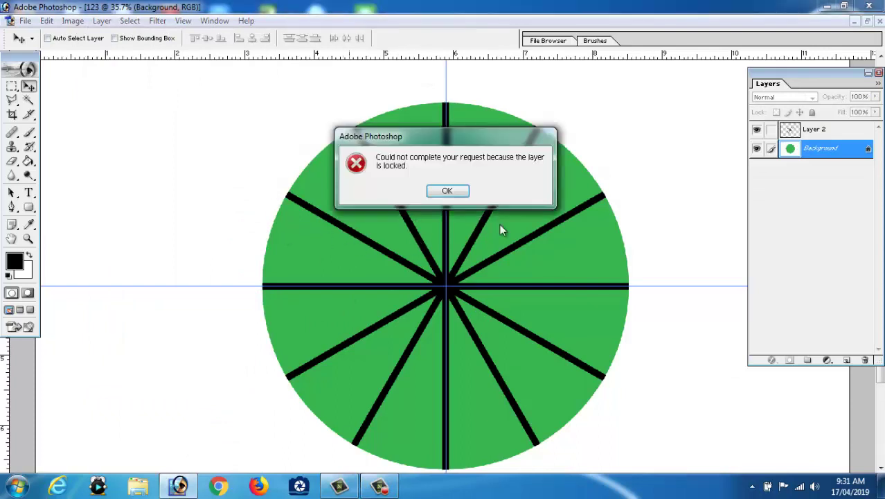
left_click(444, 193)
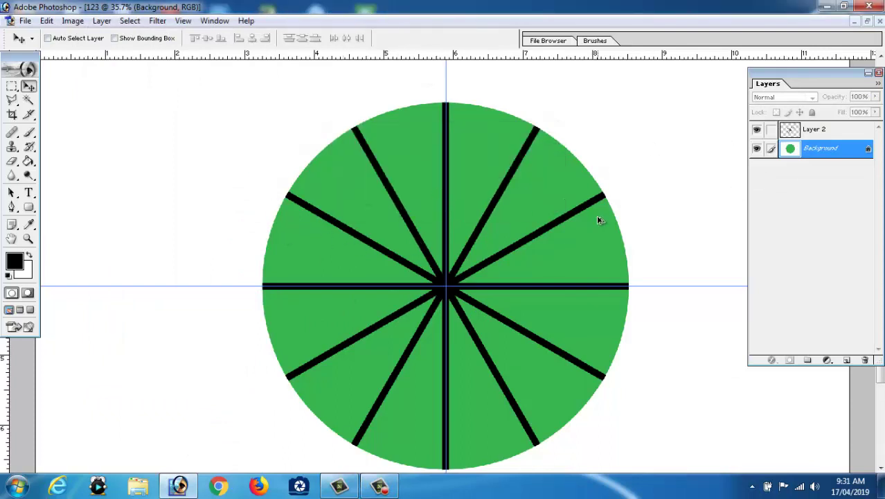
key("ctrl+z")
Merge the spokes into Layer 1, centre it on the guide crossing, and add a new layer
left_click(809, 133)
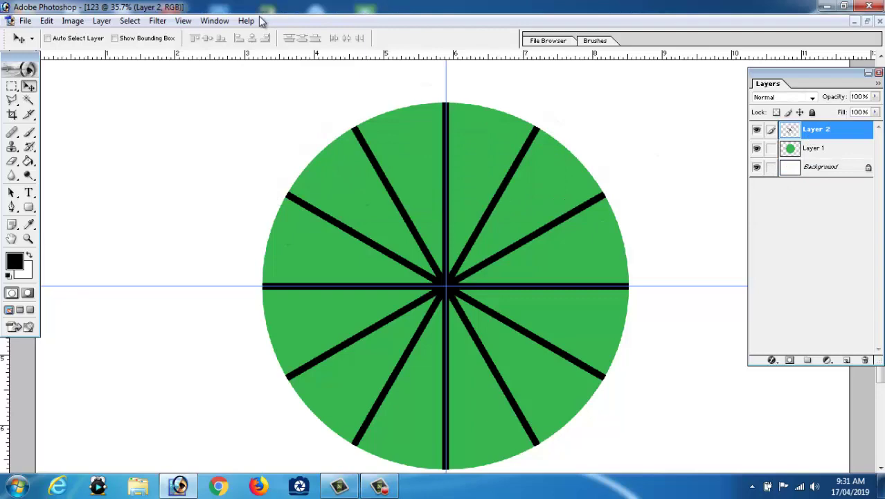
left_click(101, 21)
left_click(146, 395)
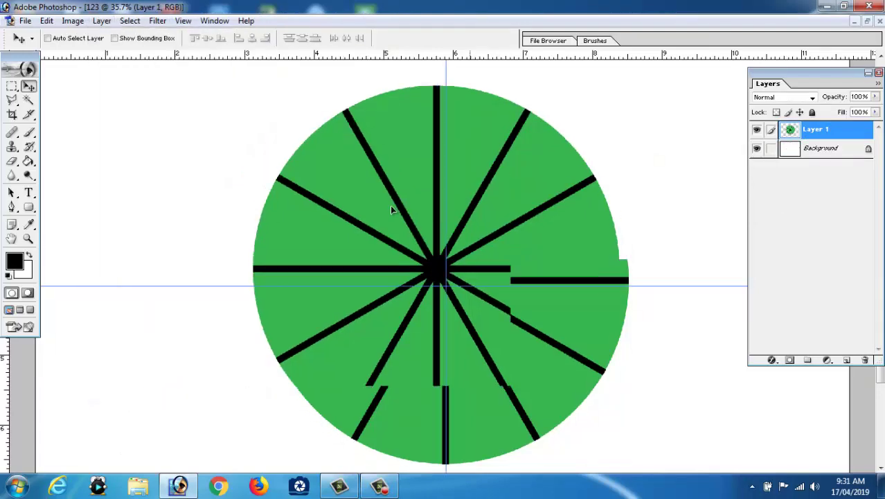
mouse_move(392, 210)
left_mouse_down()
mouse_move(386, 287)
mouse_move(485, 364)
mouse_move(485, 241)
mouse_move(465, 244)
left_mouse_up()
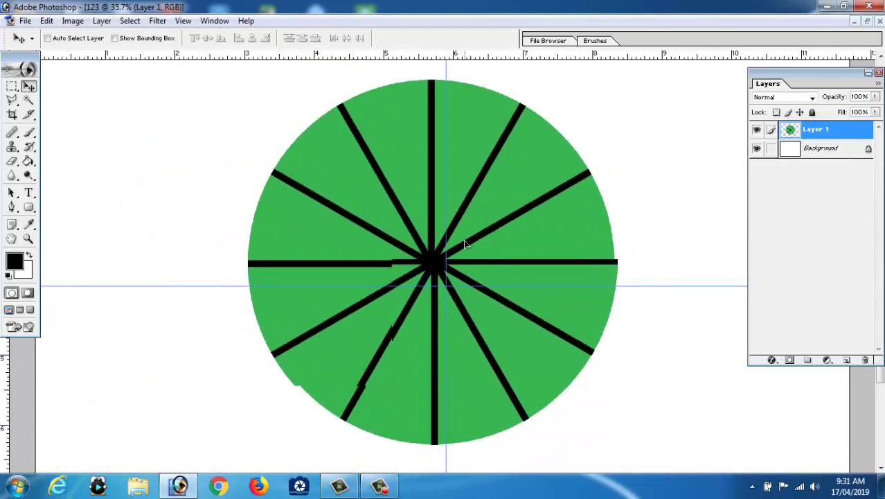
key("shift+Right")
key("shift+Right")
key("shift+Right")
key("shift+Down")
key("shift+Down")
key("shift+Down")
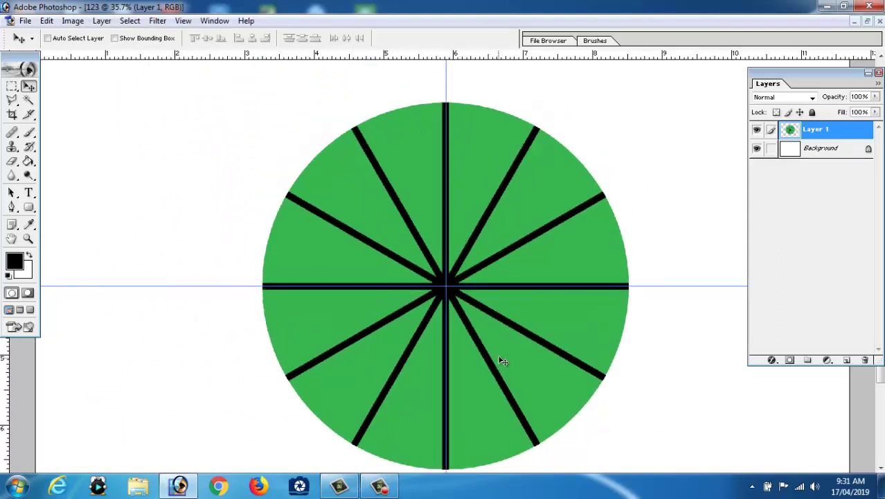
key("ctrl+shift+alt+n")
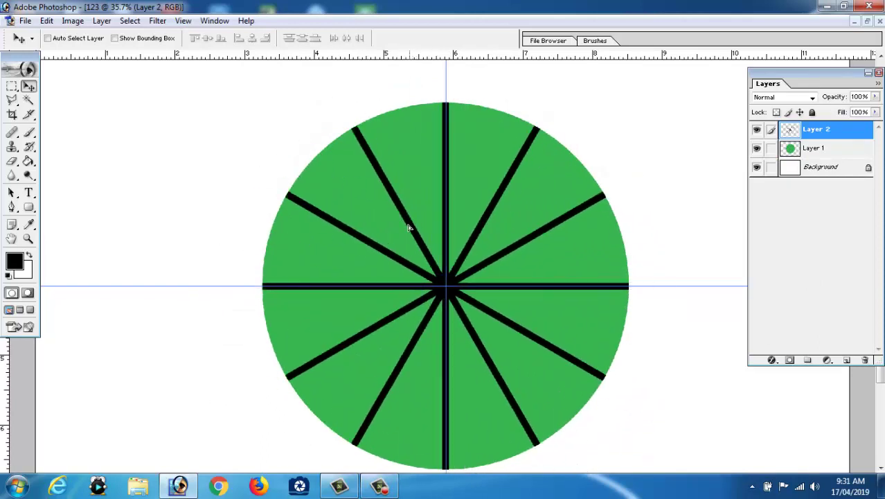
key("shift+Up")
key("shift+Up")
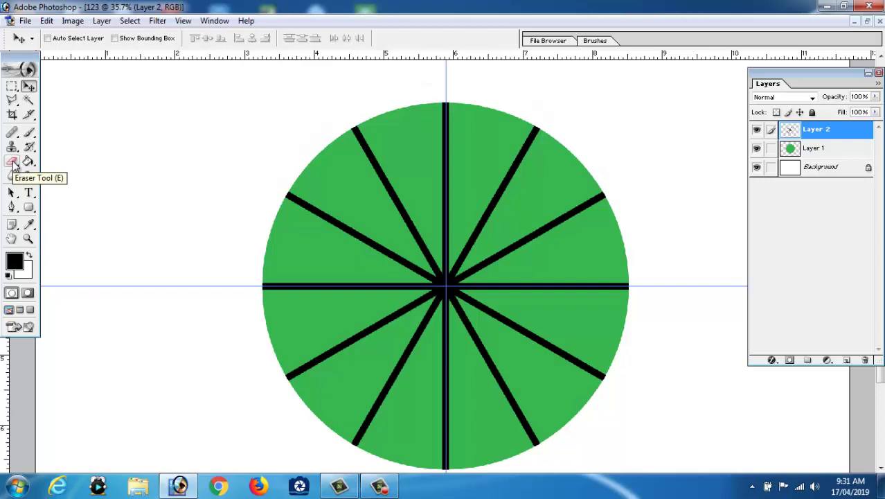
Erase small test marks on Layer 1 with a hard 13 px eraser
left_click(12, 163)
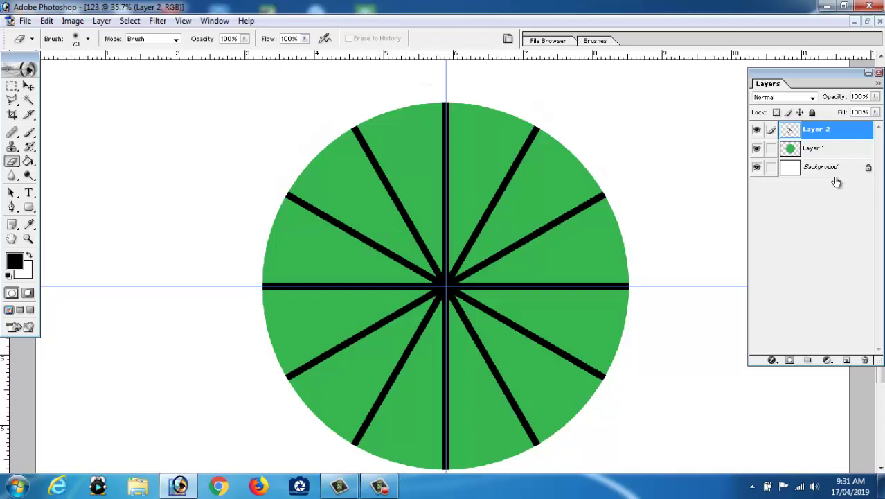
left_click(835, 152)
mouse_move(373, 235)
left_mouse_down()
mouse_move(369, 279)
mouse_move(382, 307)
mouse_move(375, 257)
mouse_move(356, 293)
left_mouse_up()
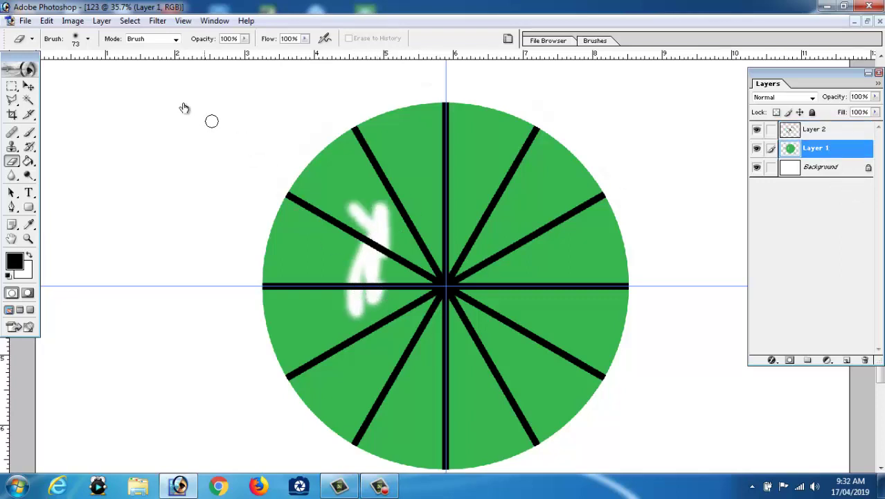
left_click(88, 39)
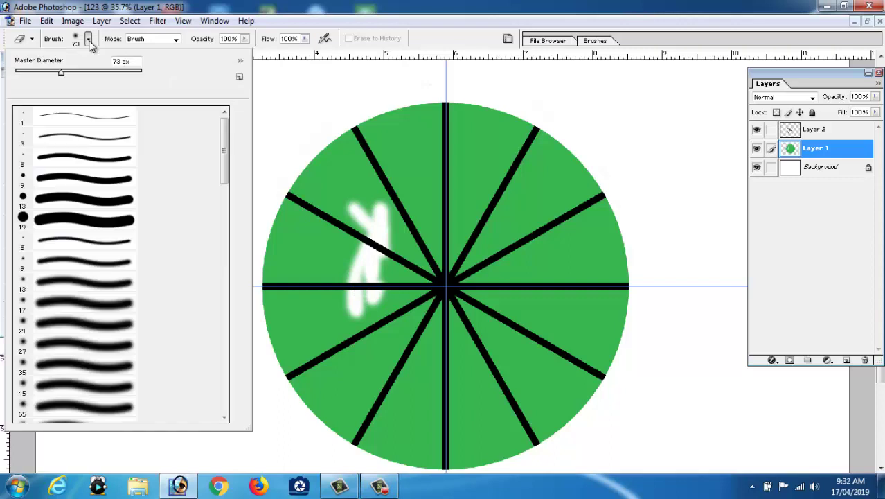
left_click(110, 203)
left_click_drag(424, 151, 425, 169)
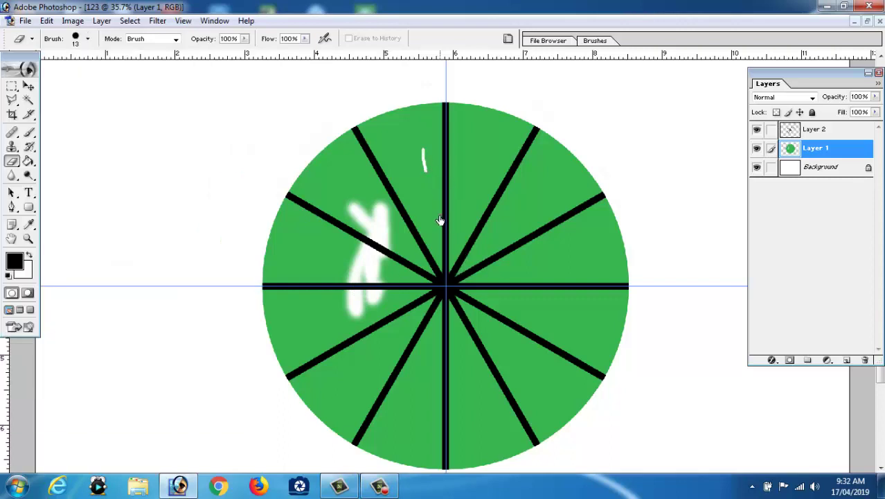
Enlarge the eraser to 112 px and erase green around the disc's centre
left_click(87, 38)
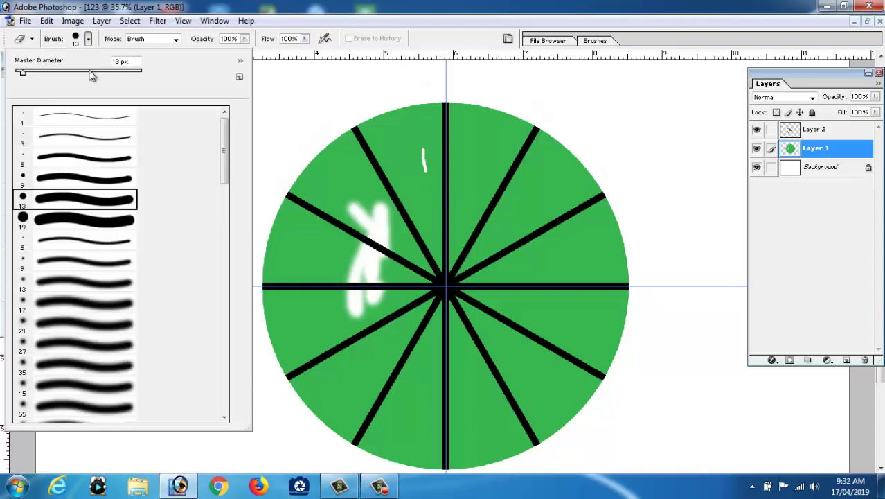
left_click_drag(23, 72, 83, 70)
left_click(439, 201)
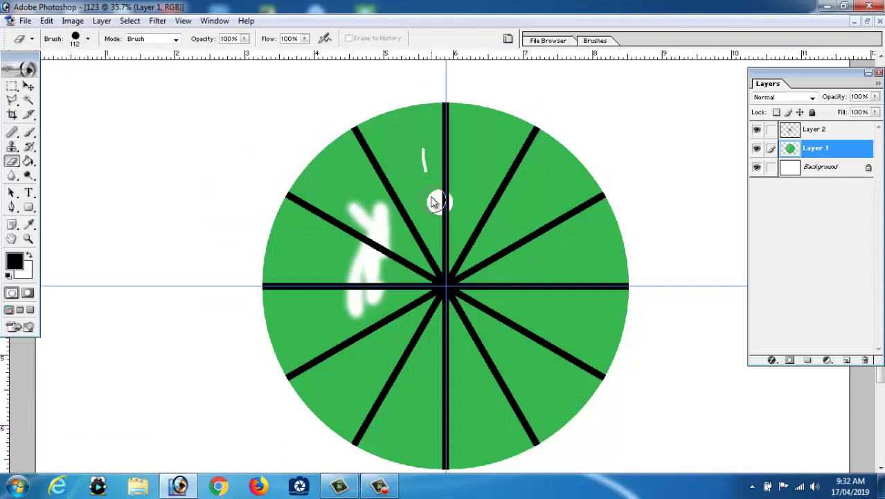
left_click_drag(429, 190, 429, 218)
mouse_move(435, 250)
left_mouse_down()
mouse_move(435, 228)
mouse_move(396, 233)
mouse_move(387, 239)
mouse_move(393, 252)
left_mouse_up()
mouse_move(407, 282)
left_mouse_down()
mouse_move(447, 304)
mouse_move(390, 199)
mouse_move(371, 291)
mouse_move(367, 231)
left_mouse_up()
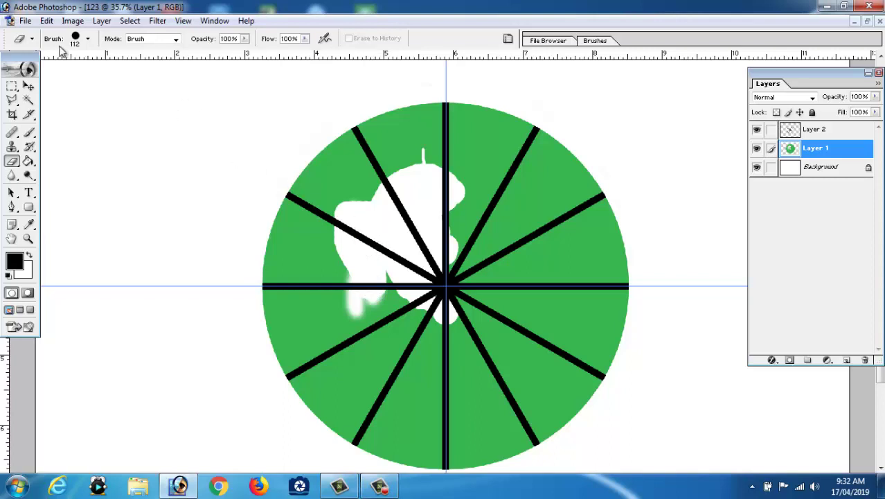
Resize the eraser to over 1000 px, erase the disc interior, then undo that stroke
left_click(88, 39)
type("384")
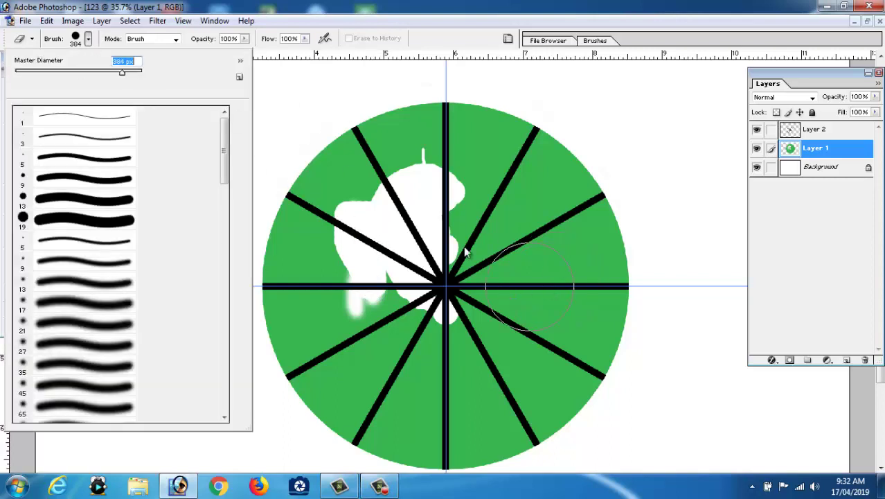
key("Return")
left_click_drag(132, 72, 138, 72)
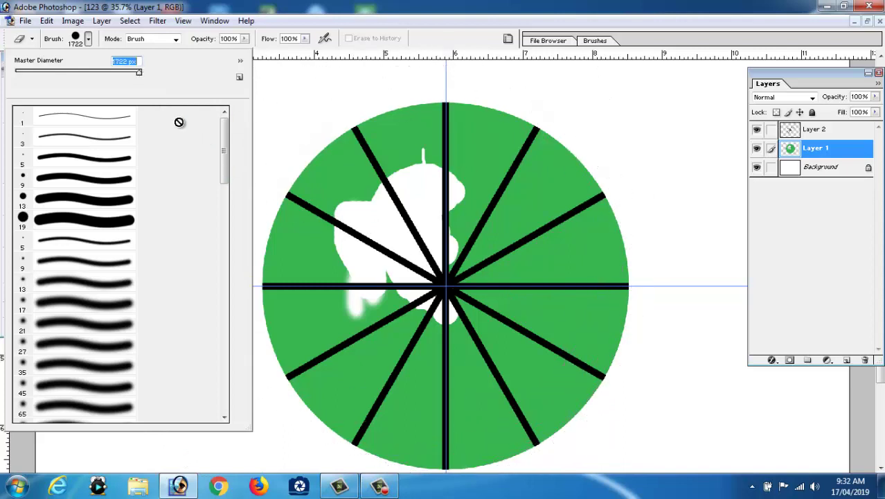
left_click_drag(139, 72, 136, 72)
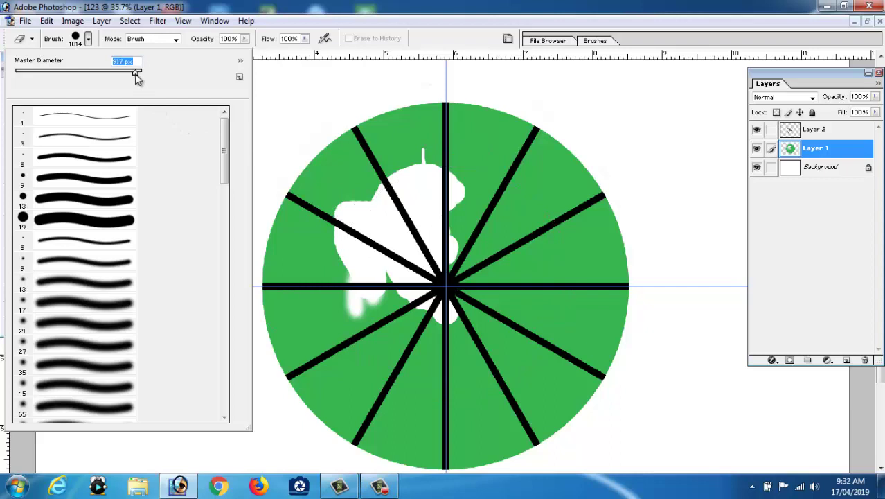
left_click_drag(136, 74, 138, 74)
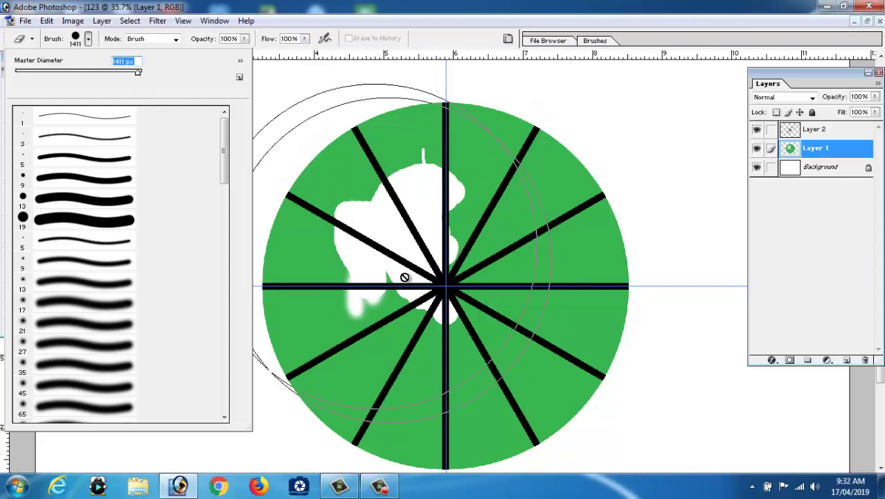
left_click(444, 285)
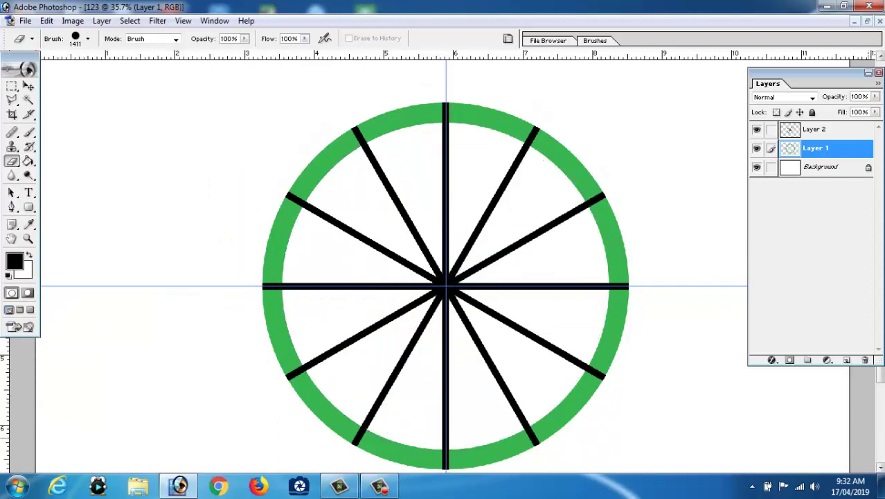
key("ctrl+z")
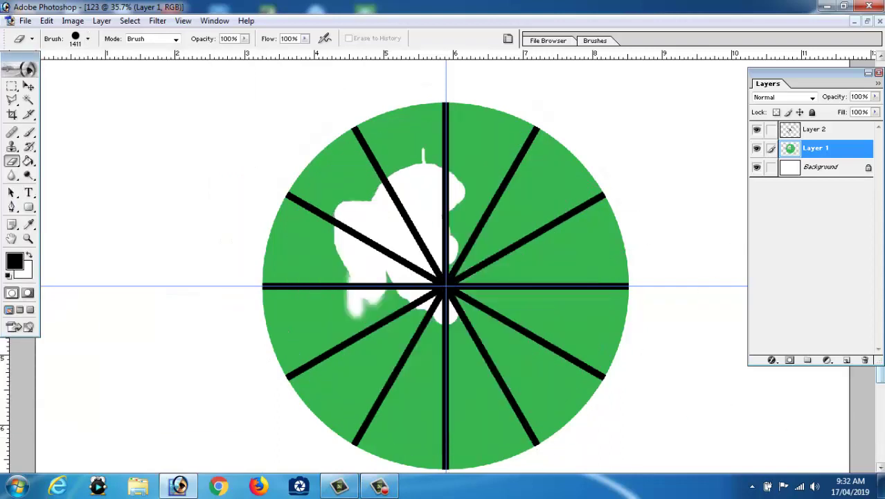
Erase the inner spokes on Layer 2 with one large eraser click, leaving only rim ticks
left_click(807, 132)
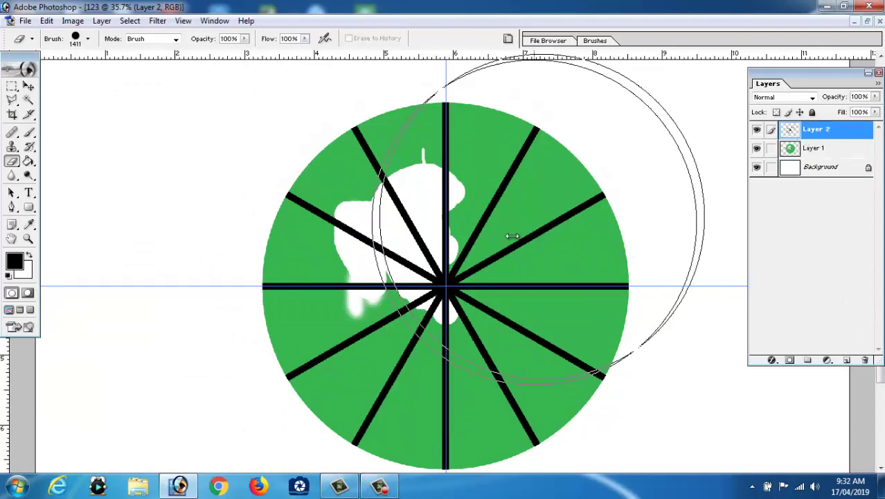
left_click(447, 285)
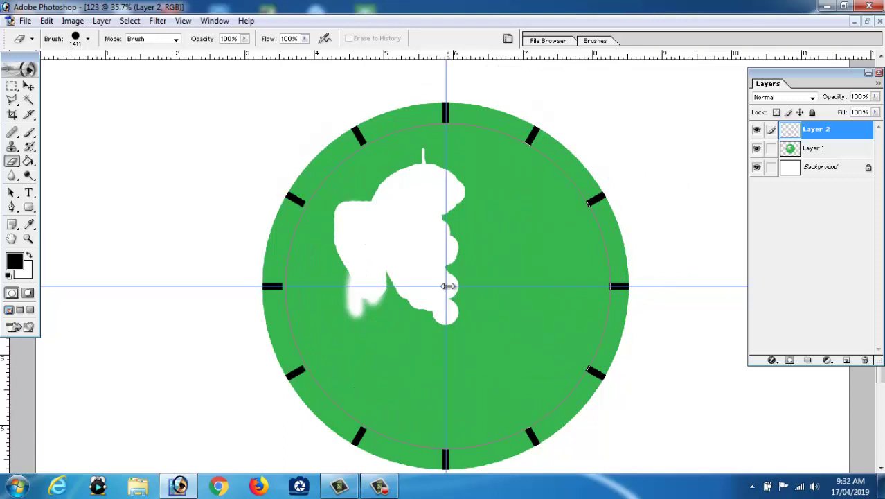
left_click(816, 150)
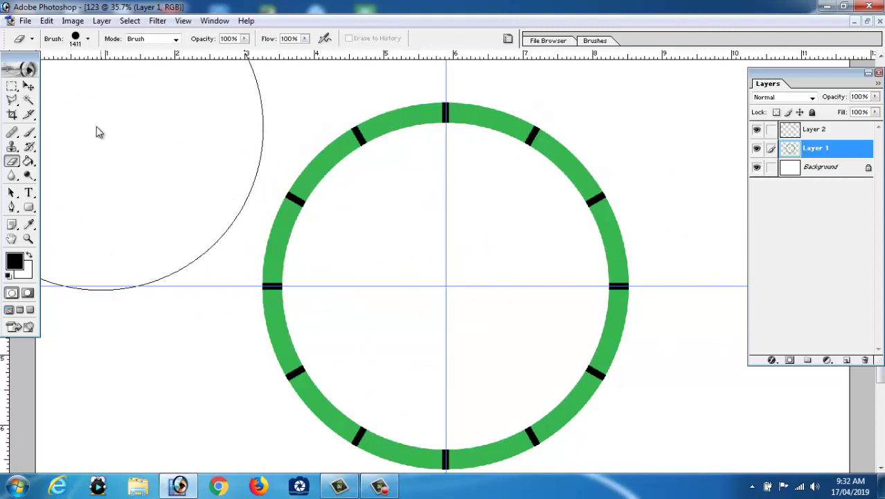
left_click(28, 86)
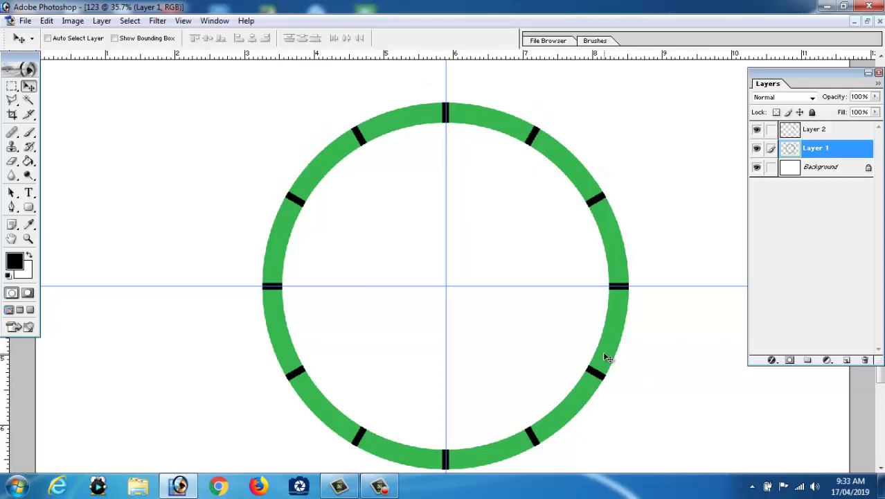
Merge the tick-mark layer into the ring layer and drag the ring back onto the guide crossing
left_click(811, 134)
left_click(814, 151)
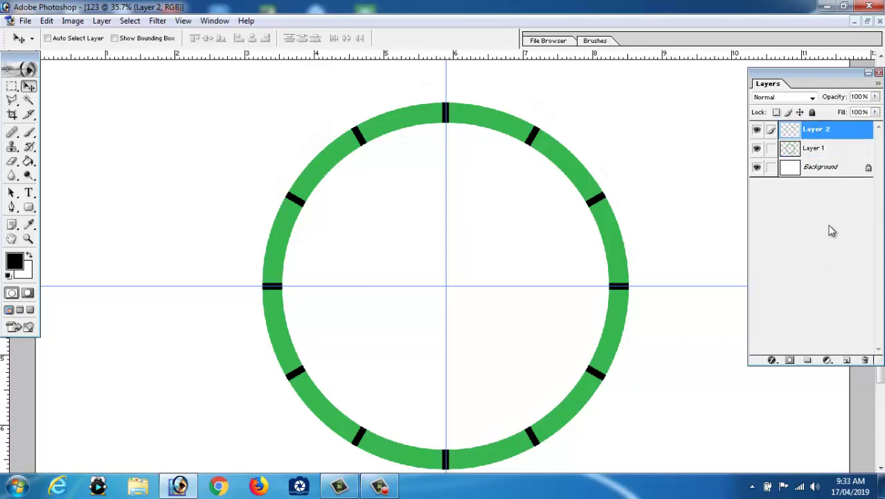
left_click(102, 21)
left_click(153, 397)
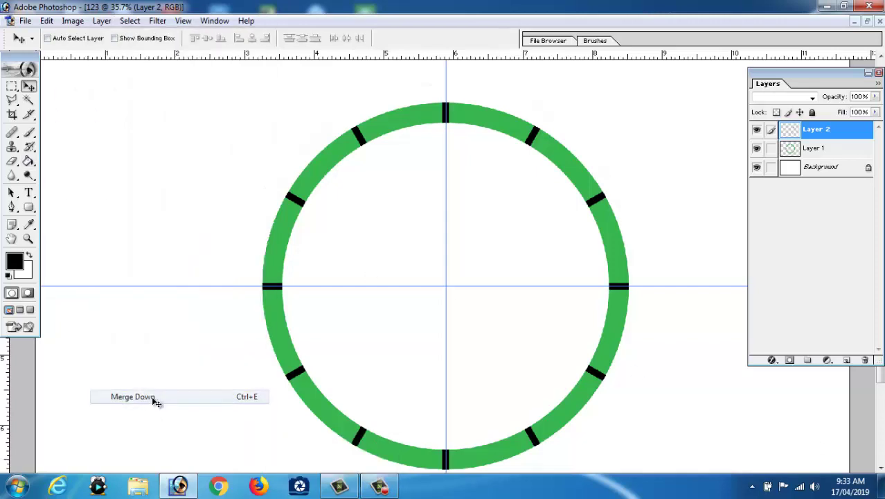
mouse_move(306, 399)
left_mouse_down()
mouse_move(228, 387)
mouse_move(329, 374)
left_mouse_up()
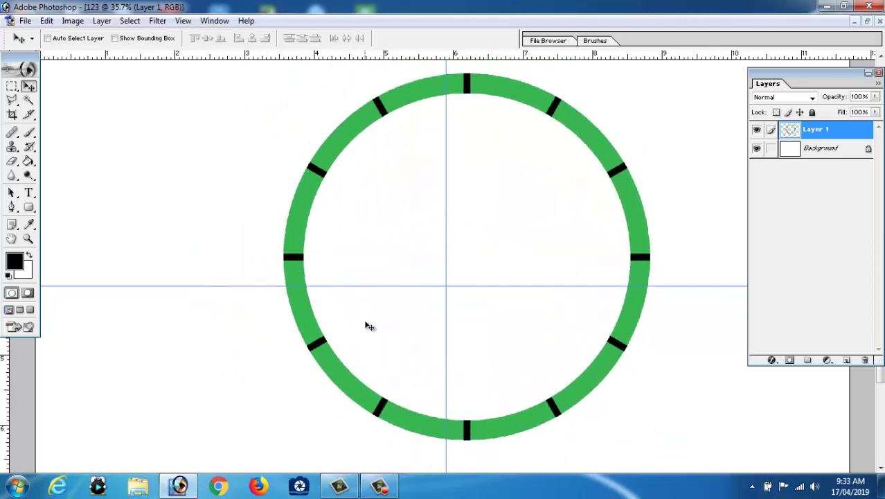
left_click_drag(329, 375, 371, 326)
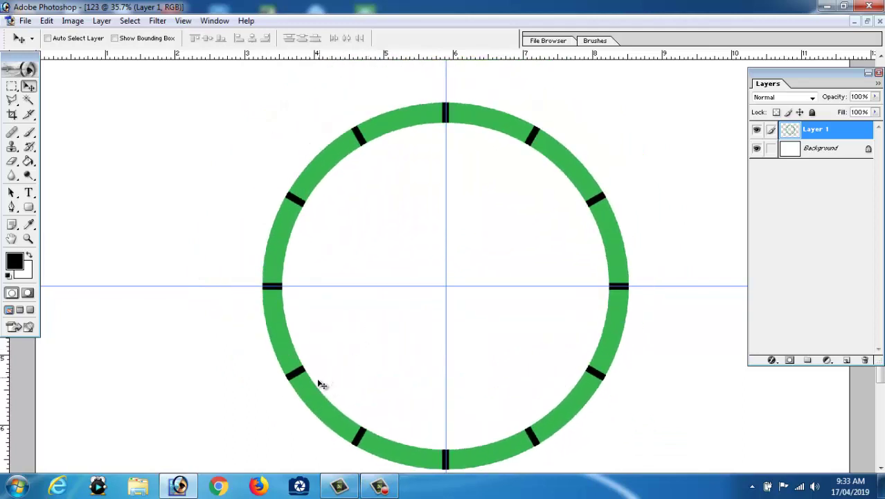
mouse_move(322, 384)
left_mouse_down()
mouse_move(413, 308)
mouse_move(322, 407)
left_mouse_up()
Type a first '12' and move it onto the ring, then undo the oversized result
left_click(25, 194)
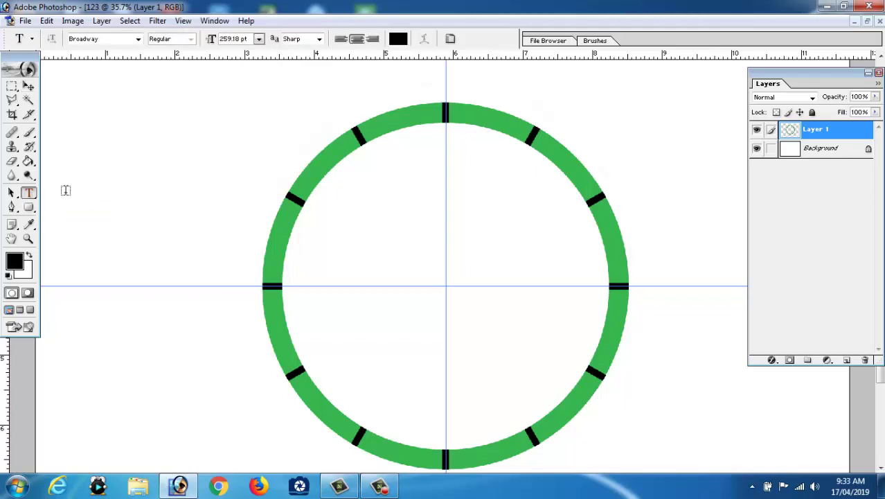
left_click(186, 219)
type("12")
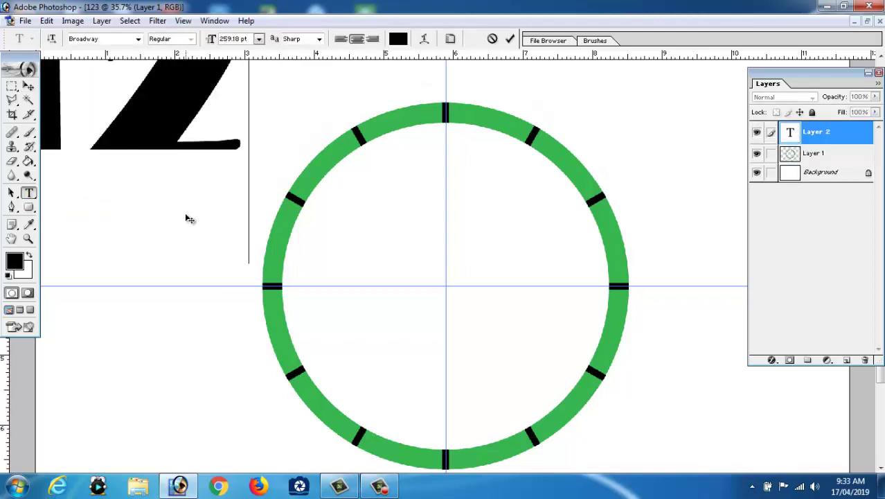
left_click(29, 86)
left_click_drag(143, 122, 309, 251)
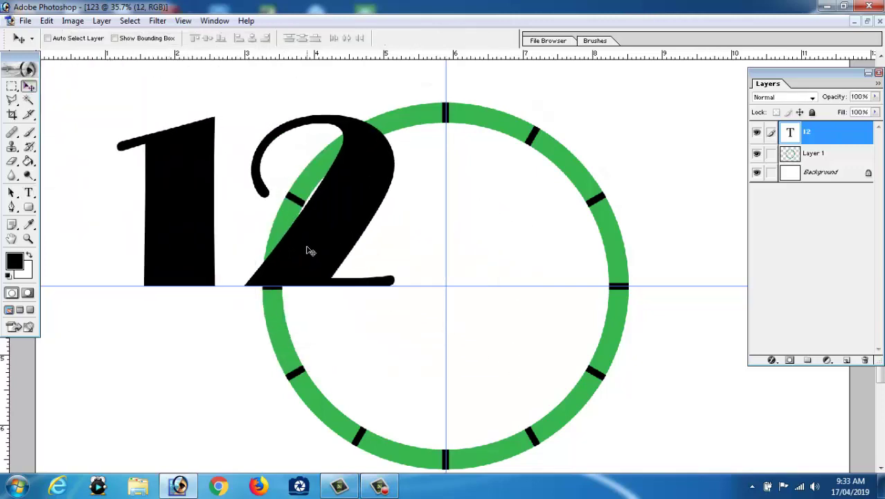
key("ctrl+alt+z")
key("ctrl+alt+z")
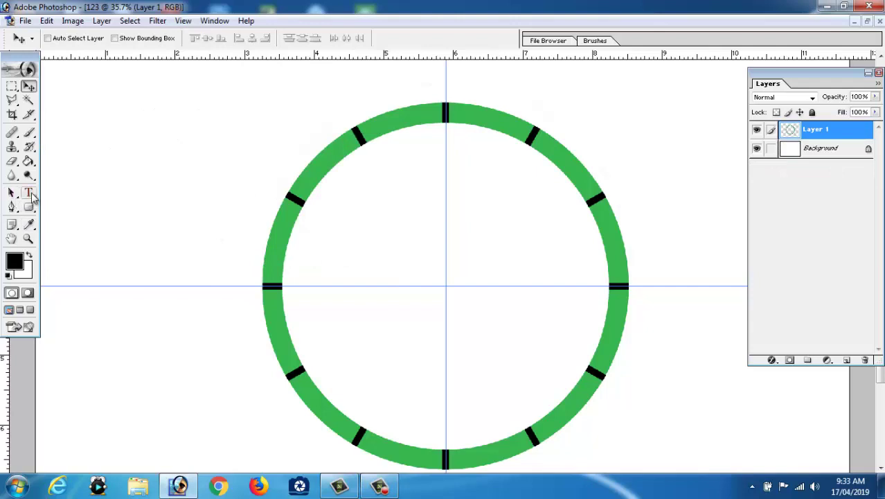
Type a new 12, resize it to 24 pt, and place it at the top of the ring
left_click(28, 193)
left_click(258, 39)
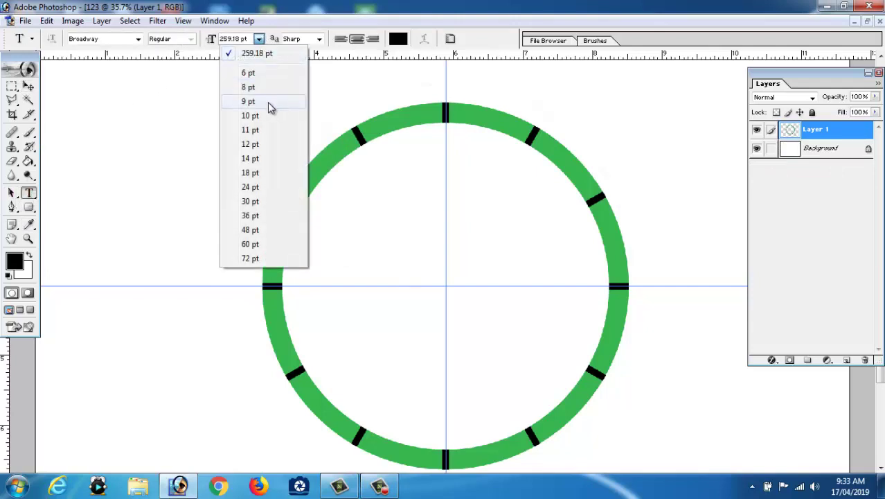
left_click(250, 115)
left_click(222, 255)
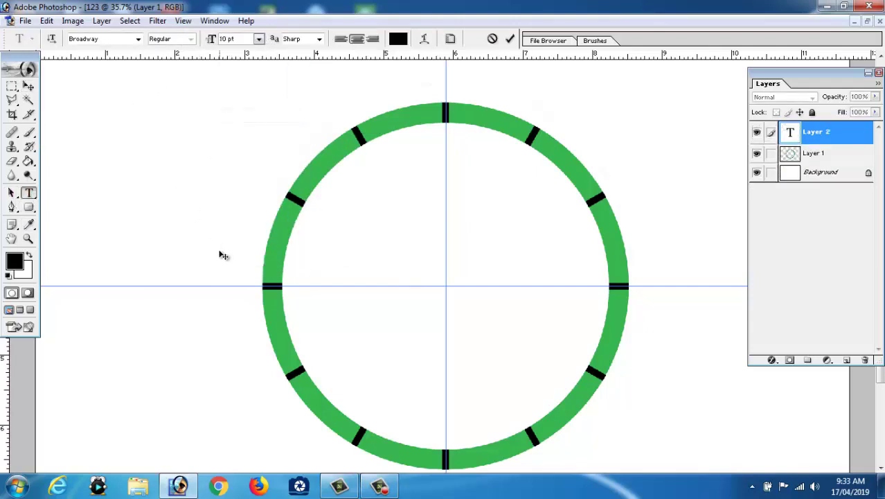
type("12")
left_click_drag(184, 194, 152, 194)
left_click(258, 39)
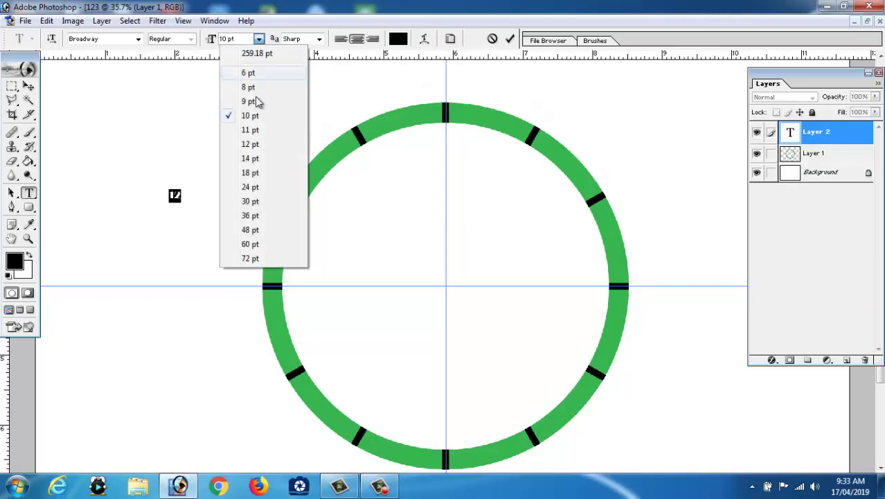
left_click(250, 186)
left_click(28, 86)
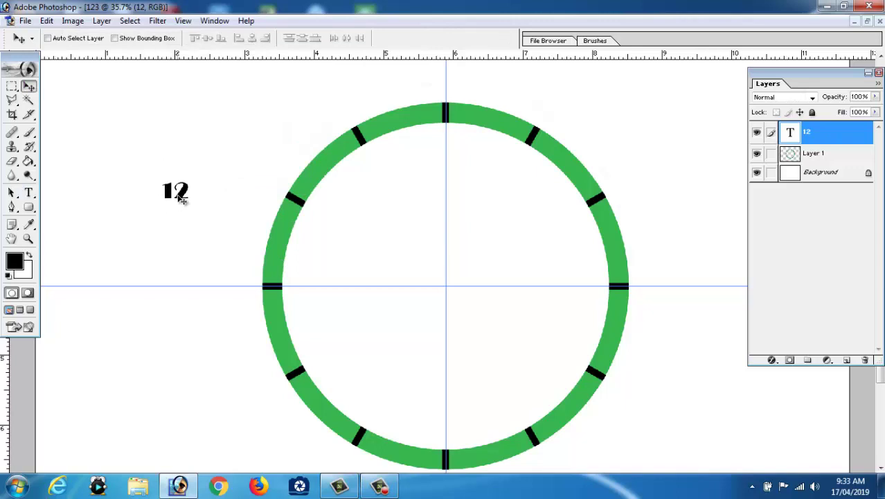
left_click_drag(182, 197, 448, 143)
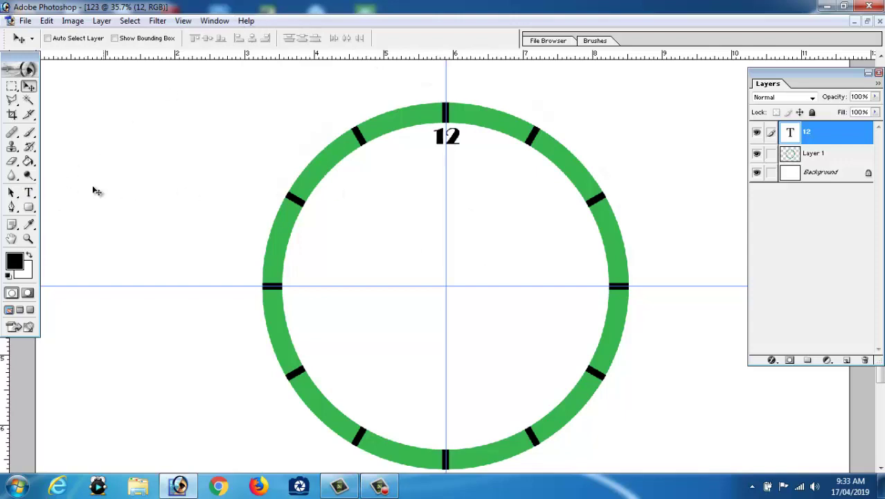
Enlarge the 12 to 36 pt and nudge it just inside the ring's top
left_click(28, 192)
left_click_drag(434, 136, 483, 146)
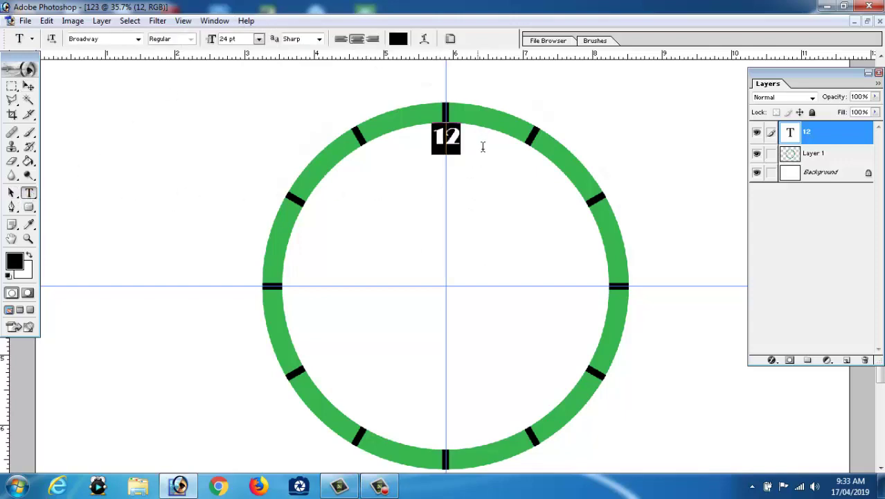
left_click(259, 40)
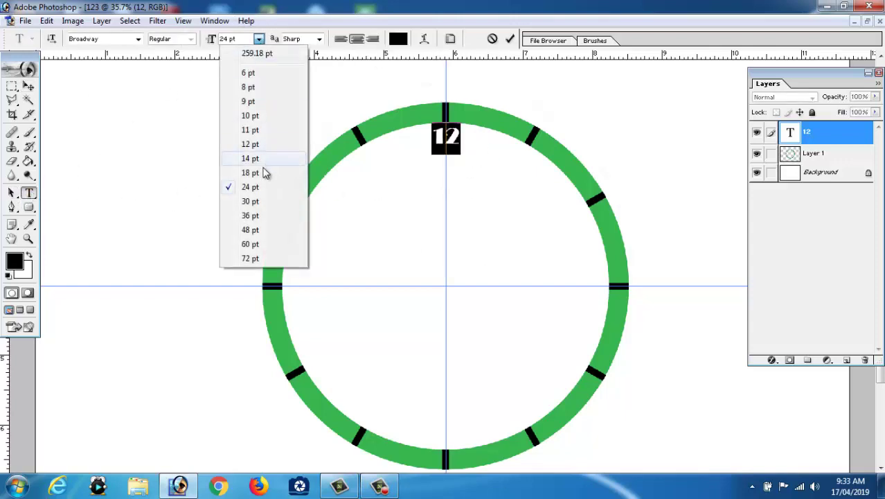
left_click(259, 216)
left_click(28, 86)
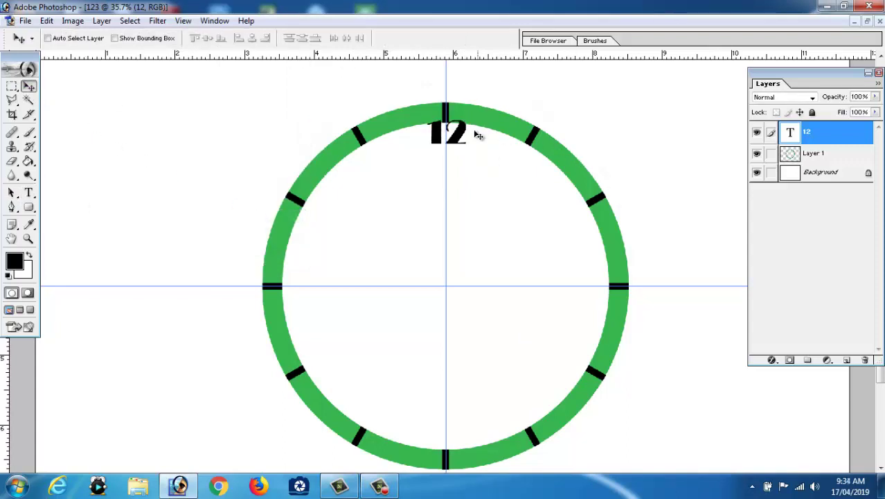
mouse_move(457, 132)
left_mouse_down()
mouse_move(453, 149)
mouse_move(460, 142)
left_mouse_up()
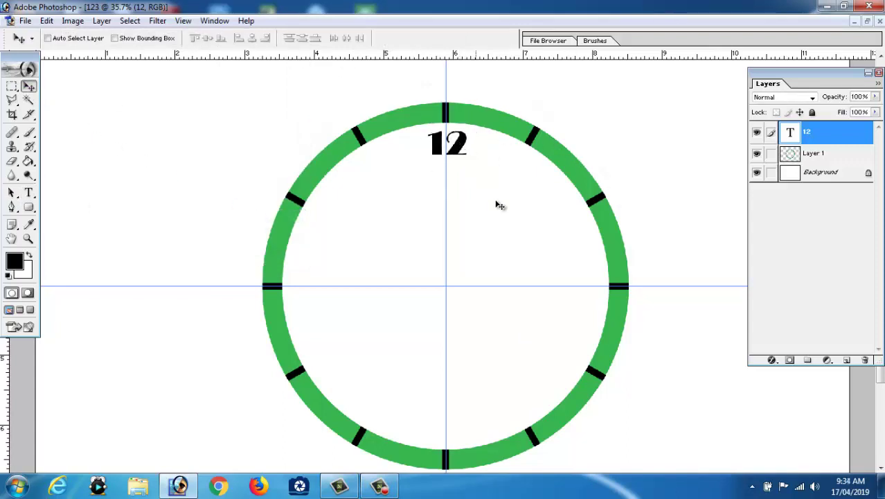
Add the numeral 1 at the one o'clock position
left_click(28, 192)
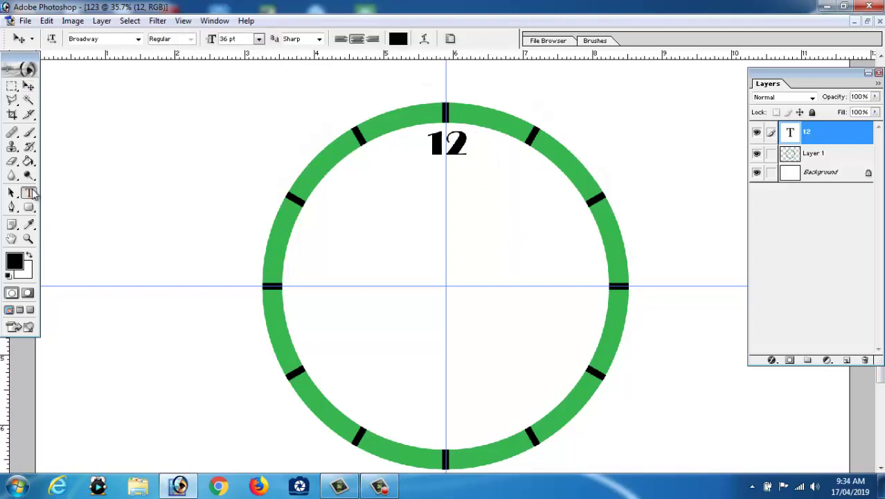
left_click(113, 170)
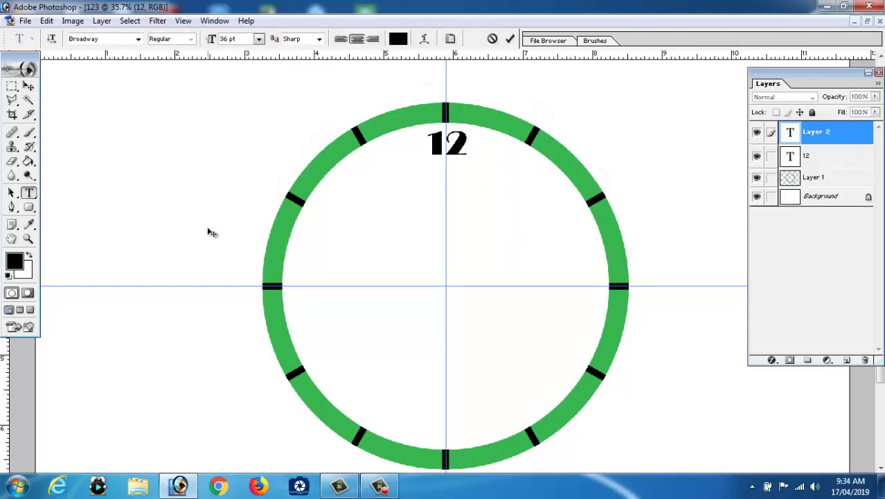
type("1")
left_click(29, 86)
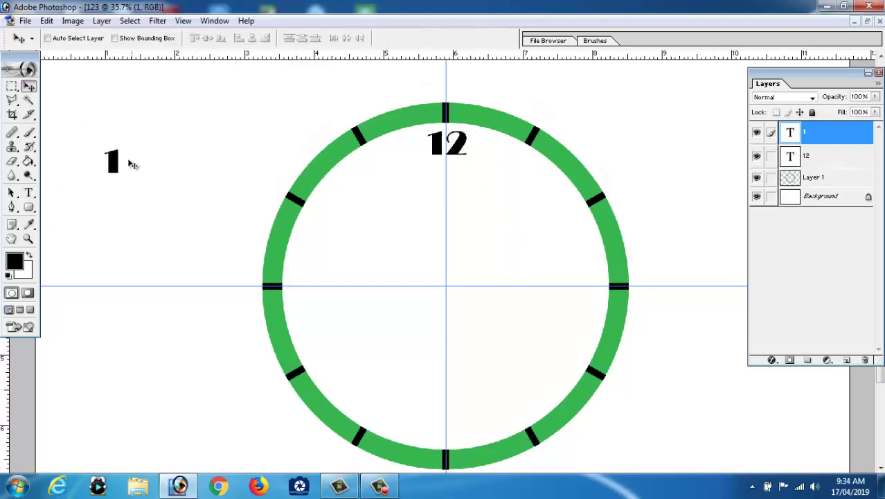
left_click_drag(204, 228, 521, 166)
Add the numeral 2 beside the two o'clock tick and nudge the 12 slightly upward
left_click(29, 193)
left_click(142, 154)
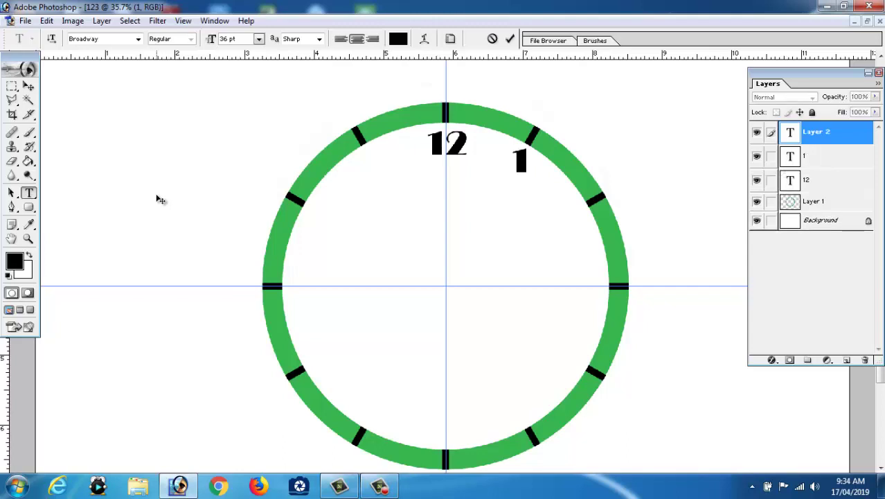
type("2")
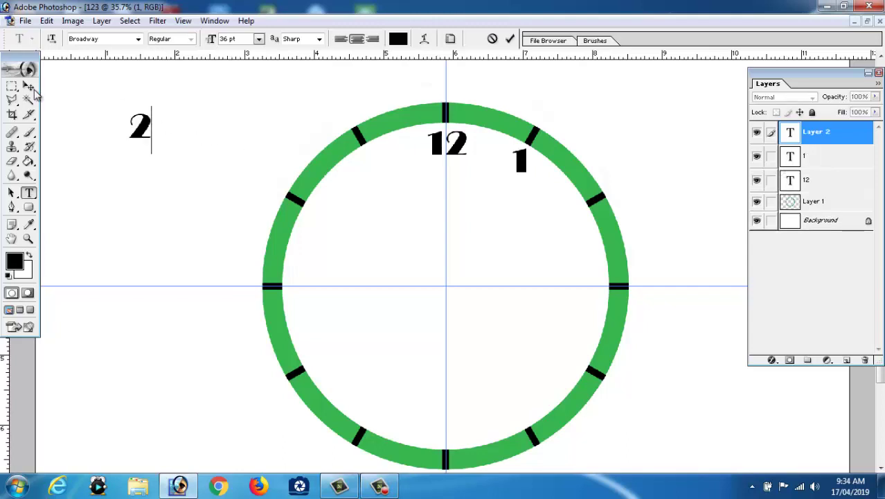
left_click(29, 85)
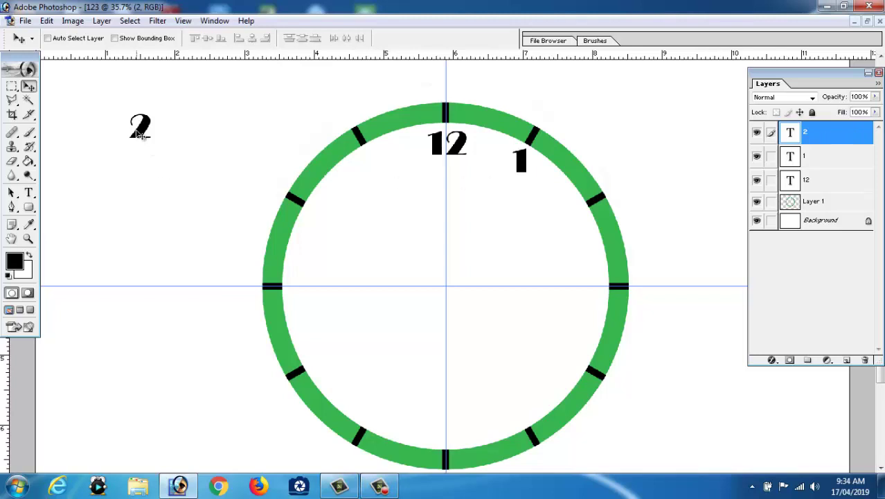
mouse_move(142, 127)
left_mouse_down()
mouse_move(568, 273)
mouse_move(570, 221)
left_mouse_up()
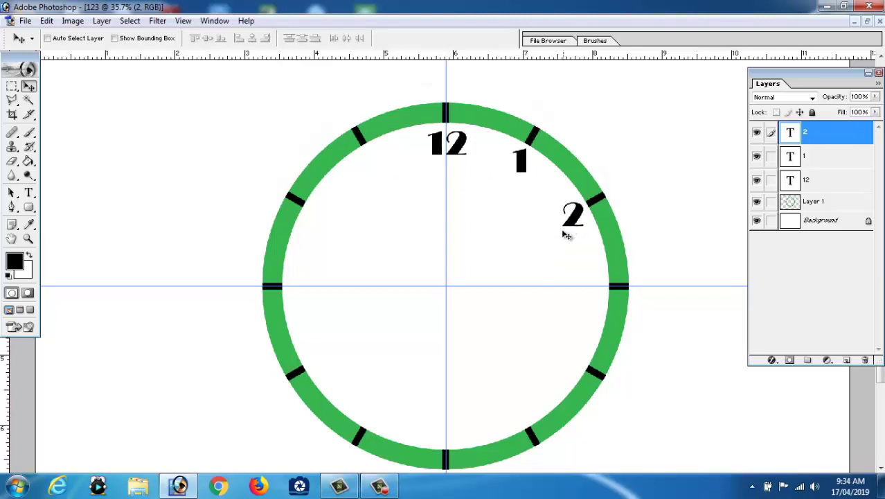
right_click(457, 154)
left_click(471, 158)
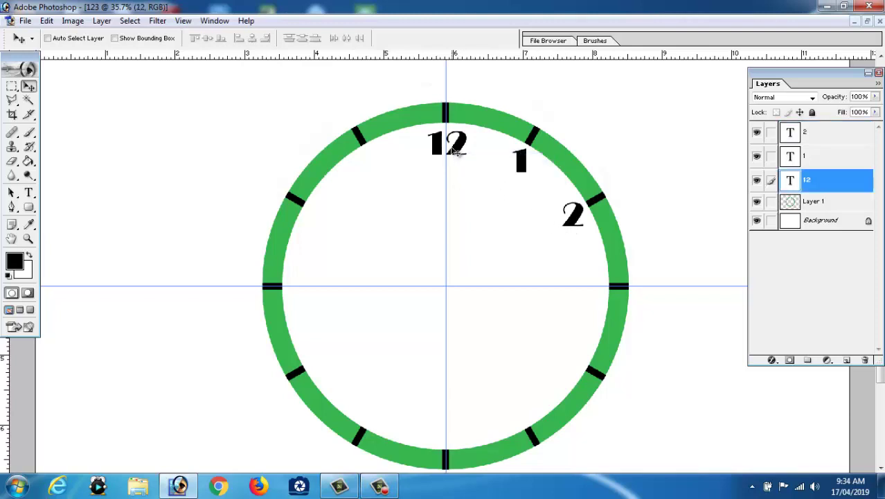
left_click_drag(456, 152, 455, 148)
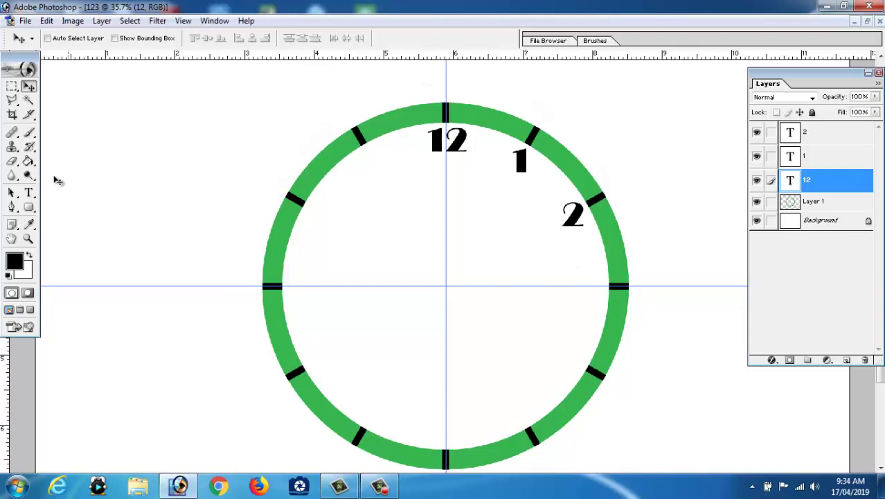
Add the numeral 3 at the three o'clock position
left_click(28, 192)
left_click(121, 142)
type("3")
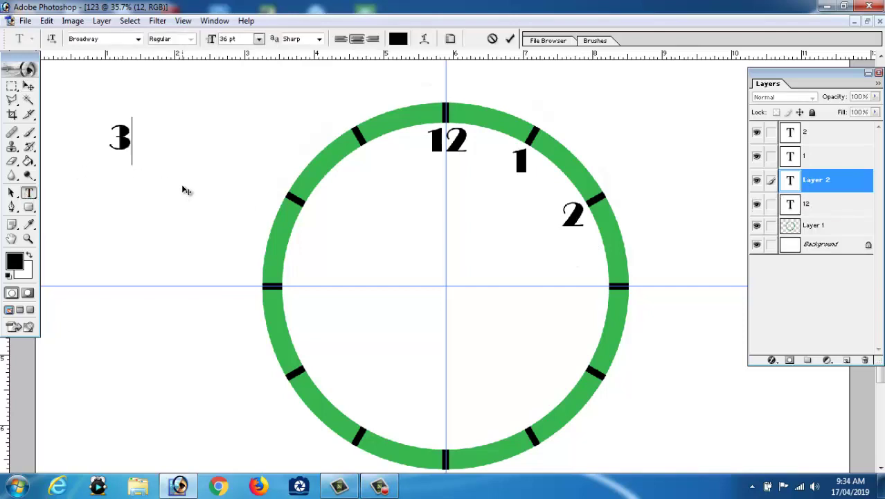
left_click(28, 86)
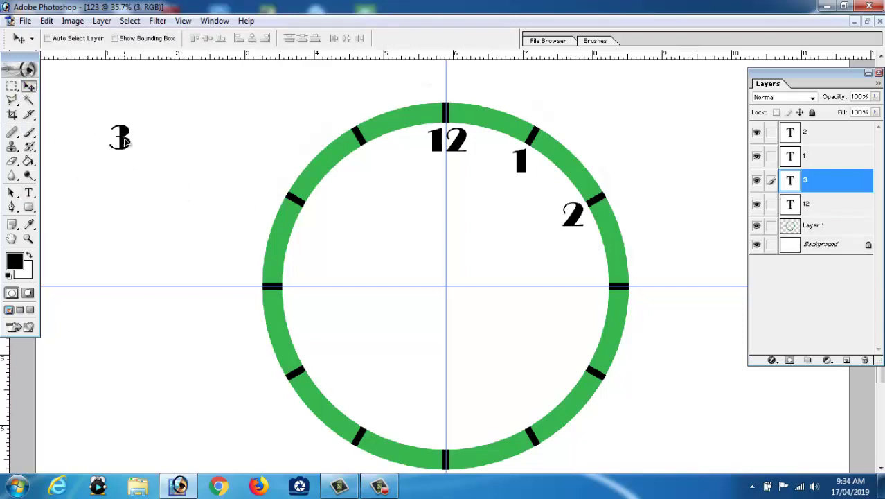
mouse_move(124, 142)
left_mouse_down()
mouse_move(649, 278)
mouse_move(600, 292)
left_mouse_up()
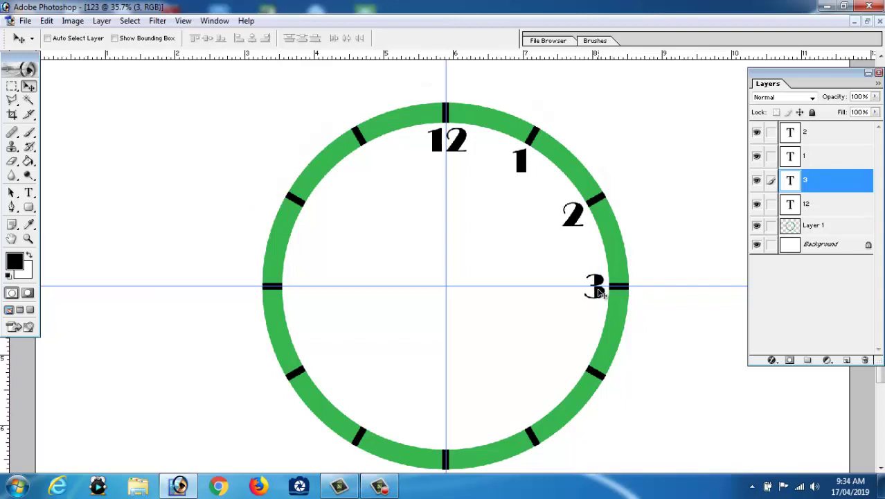
Add the numeral 4 and place it at the four o'clock position
left_click(28, 193)
left_click(75, 158)
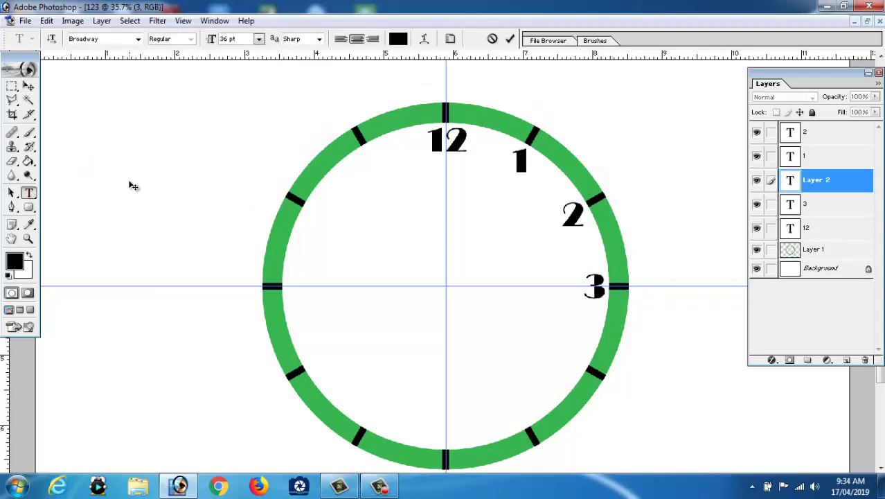
type("4")
left_click_drag(78, 146, 103, 172)
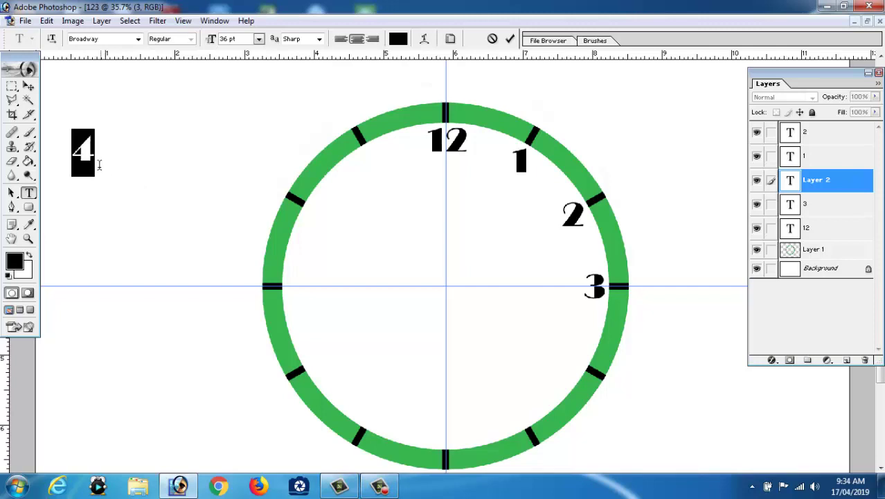
left_click(99, 164)
left_click(28, 86)
left_click_drag(89, 152, 424, 350)
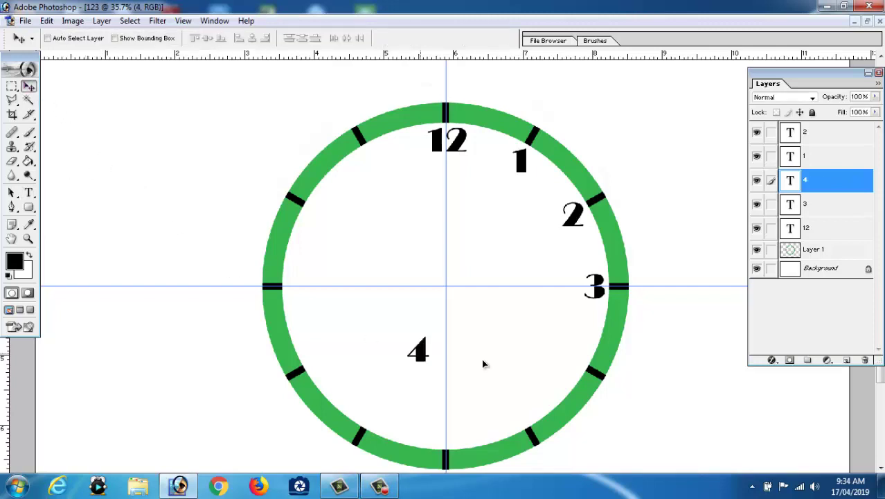
left_click_drag(484, 364, 577, 362)
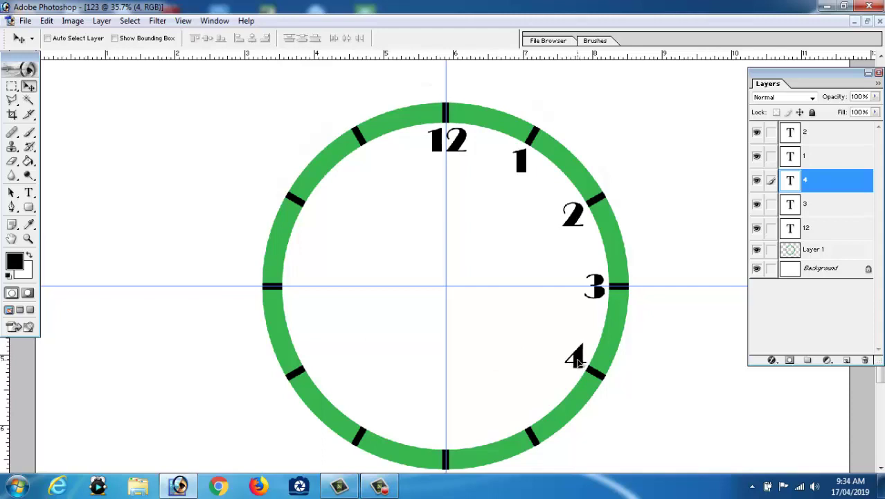
Add numerals 5 and 6 and place them at the 5 o'clock and bottom positions
left_click(28, 192)
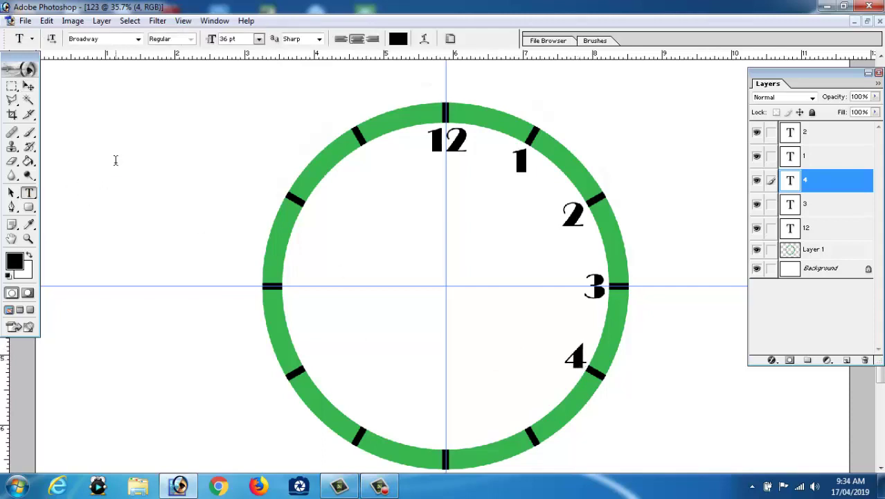
left_click(115, 161)
type("5")
left_click(29, 86)
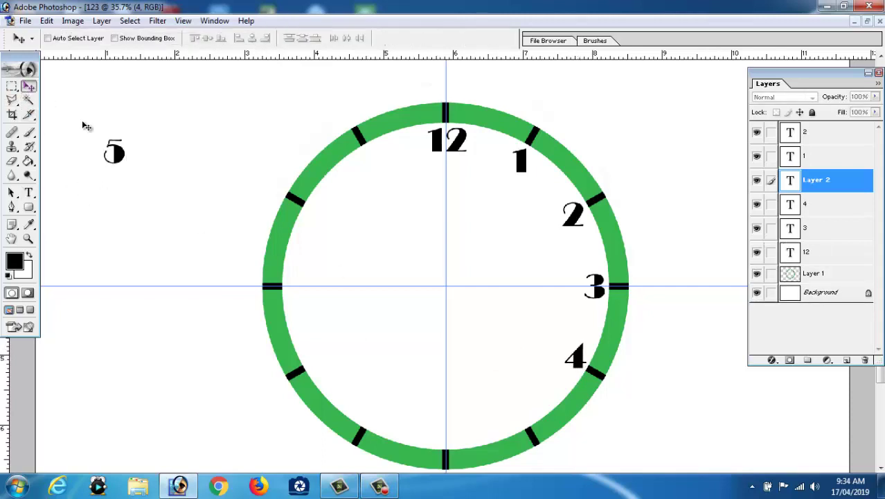
left_click_drag(125, 160, 525, 416)
left_click_drag(524, 415, 526, 415)
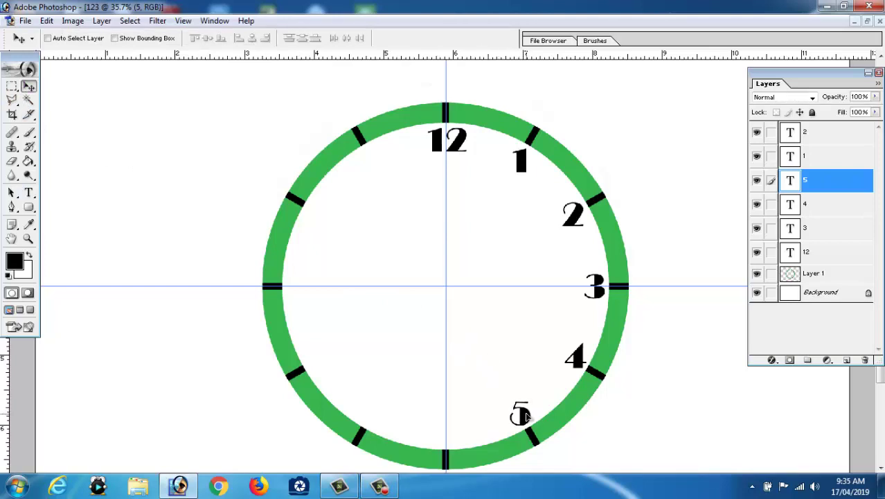
left_click(29, 192)
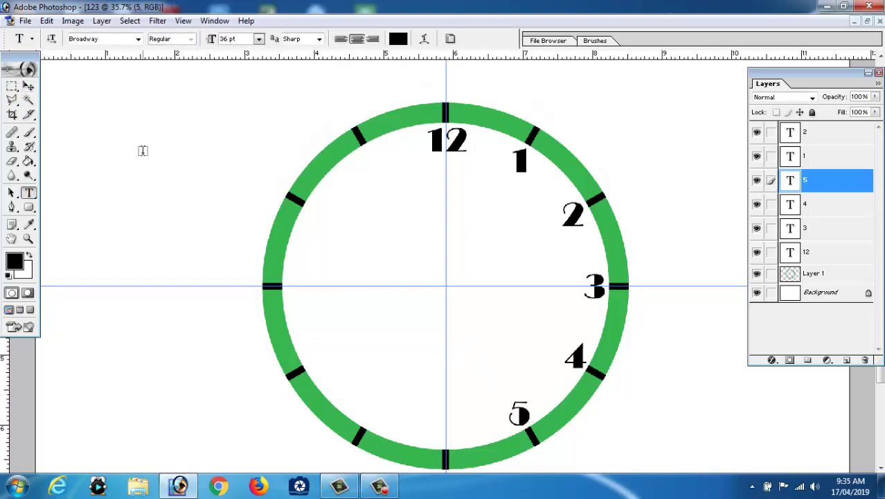
left_click(143, 157)
type("6")
left_click(29, 86)
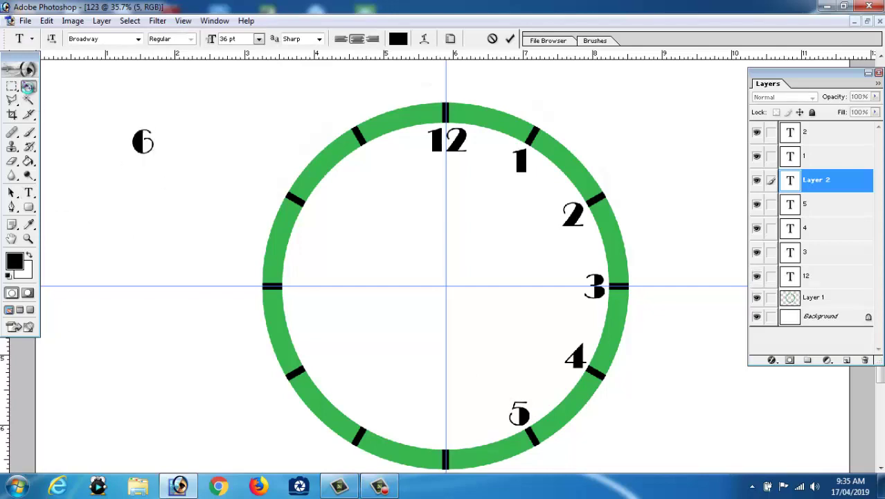
mouse_move(170, 181)
left_mouse_down()
mouse_move(408, 416)
mouse_move(439, 435)
left_mouse_up()
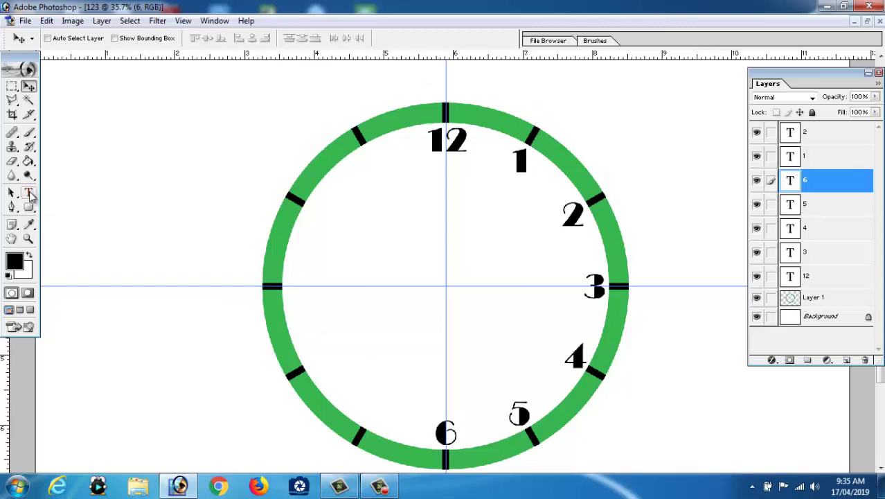
Add numerals 7 and 8 and place them beside their 7 and 8 o'clock ticks
left_click(29, 193)
left_click(130, 159)
type("7")
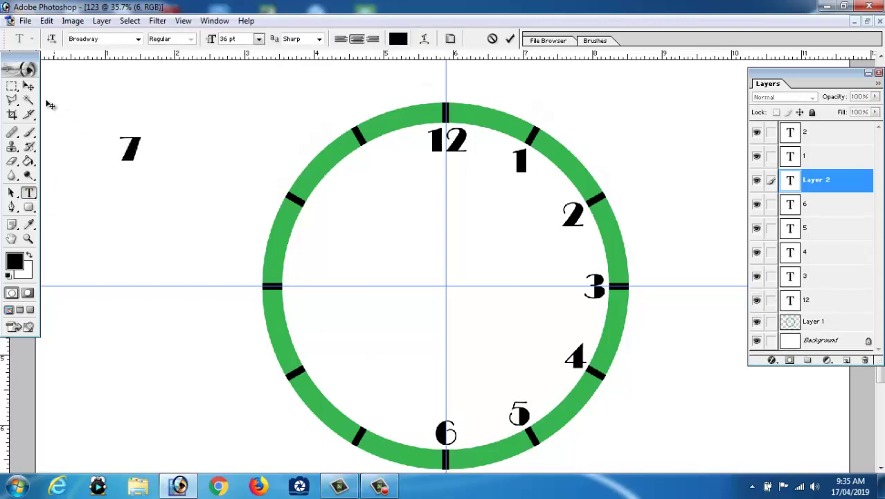
left_click(28, 86)
left_click_drag(138, 162, 395, 387)
left_click_drag(414, 419, 375, 422)
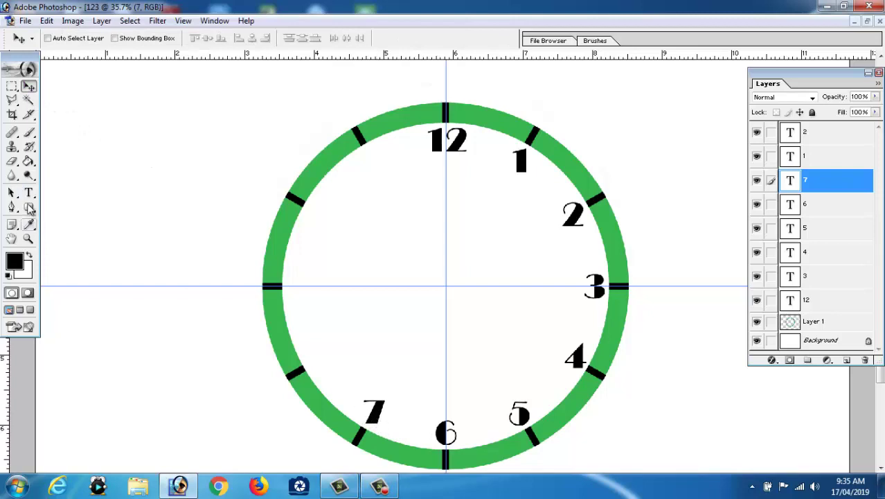
left_click(28, 193)
left_click(164, 166)
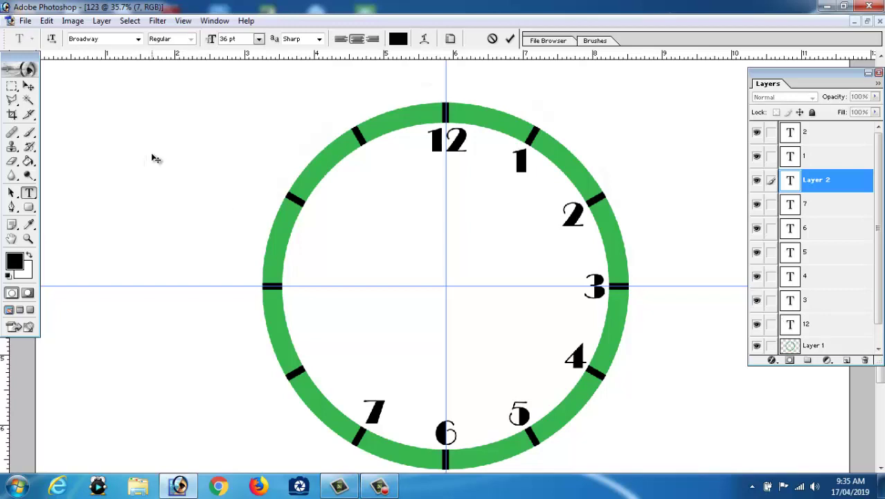
type("88")
key("BackSpace")
left_click(28, 85)
left_click_drag(174, 154, 239, 185)
left_click_drag(280, 236, 387, 418)
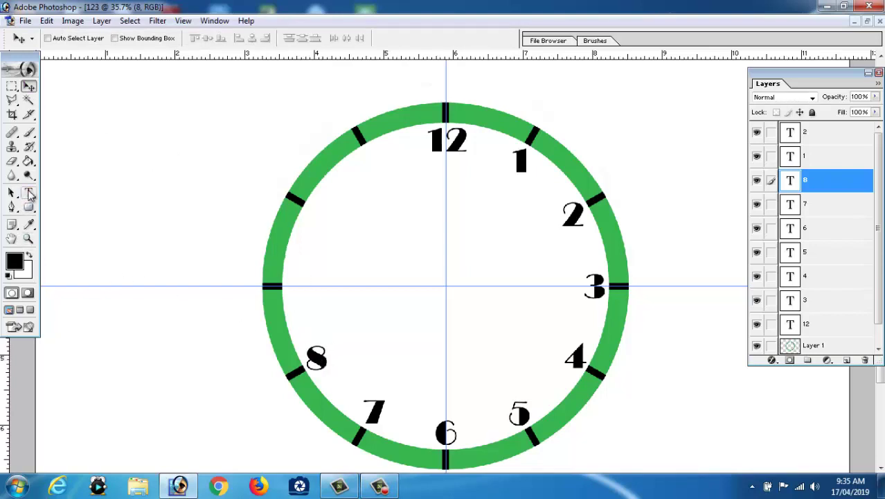
Add numerals 9, 10 and 11 and place them at their hour marks
left_click(28, 192)
left_click(129, 188)
type("9")
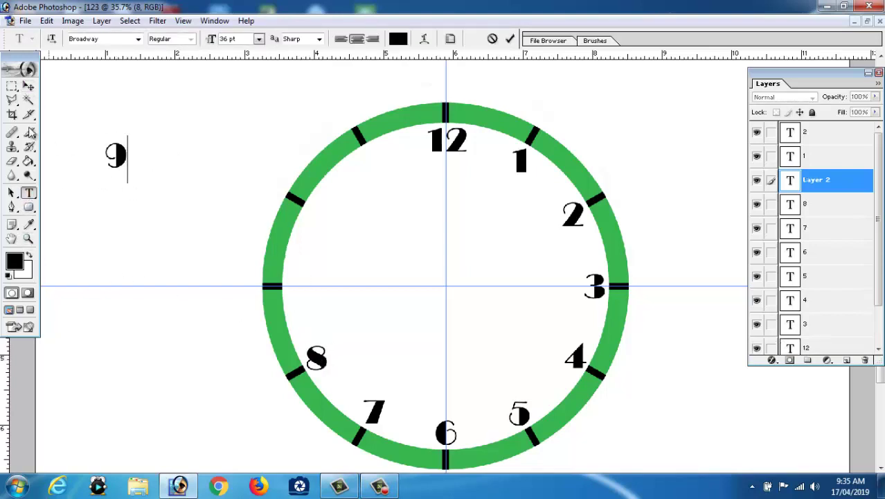
left_click(28, 86)
mouse_move(121, 158)
left_mouse_down()
mouse_move(323, 298)
mouse_move(302, 287)
left_mouse_up()
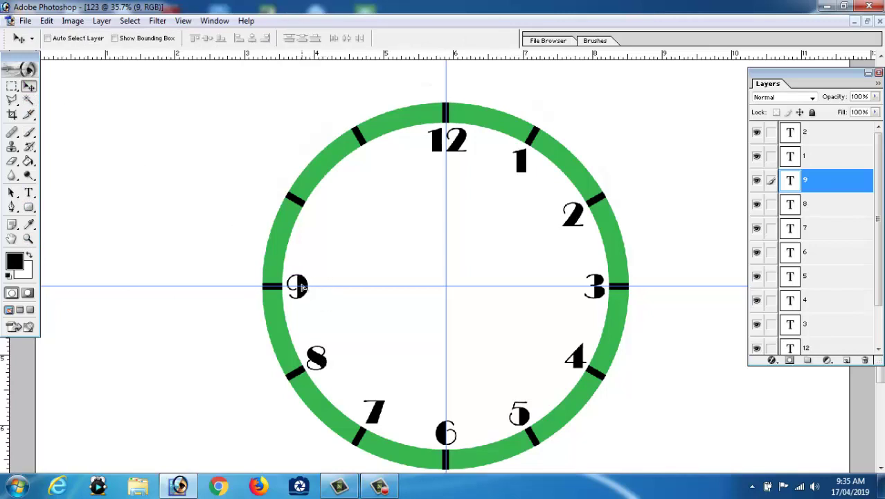
left_click(28, 193)
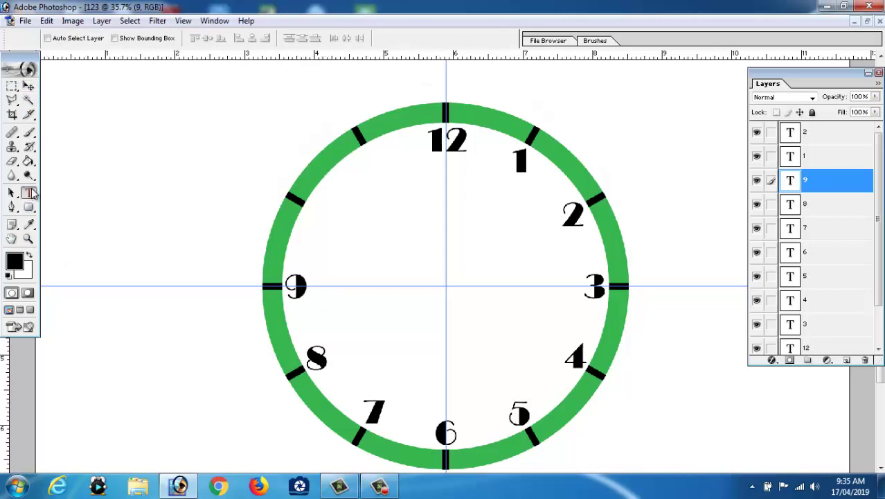
left_click(179, 178)
type("10")
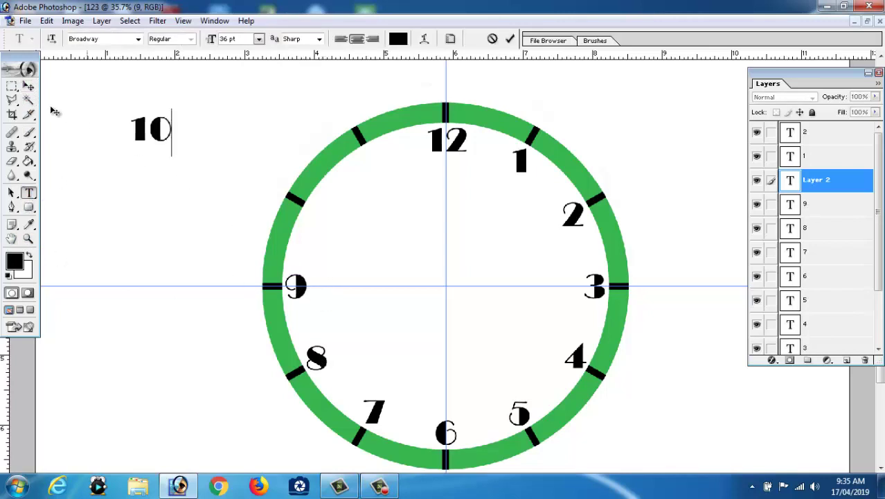
left_click(29, 86)
left_click_drag(138, 137, 313, 222)
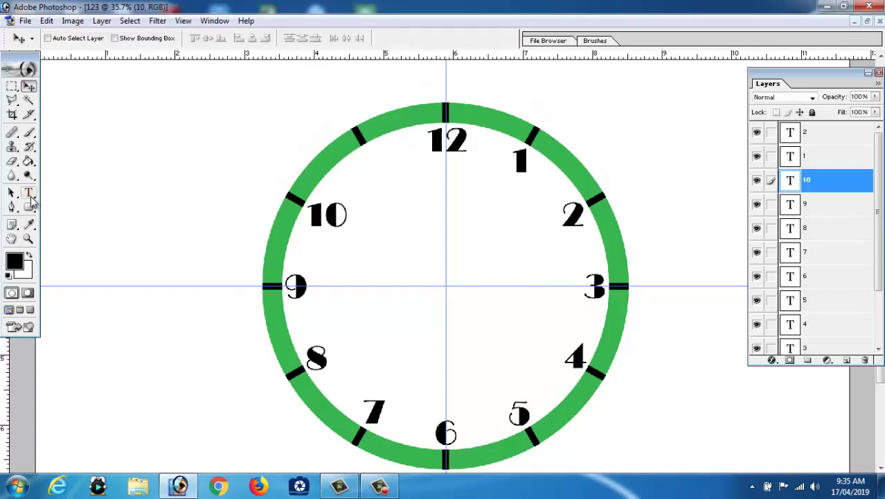
left_click(28, 192)
left_click(196, 104)
type("11")
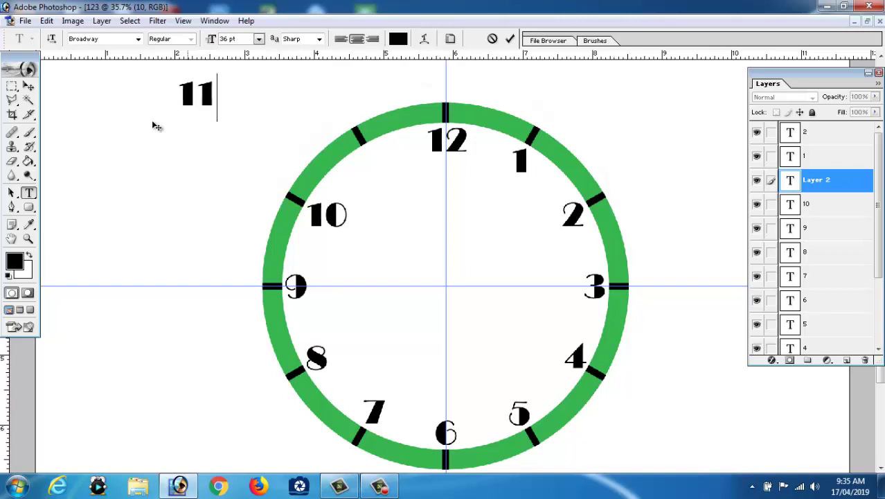
left_click(28, 86)
left_click_drag(219, 104, 387, 169)
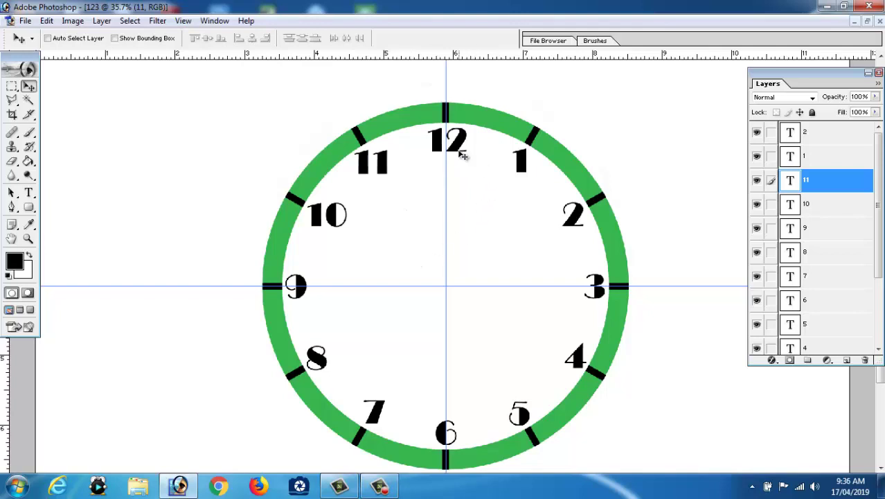
left_click(830, 136)
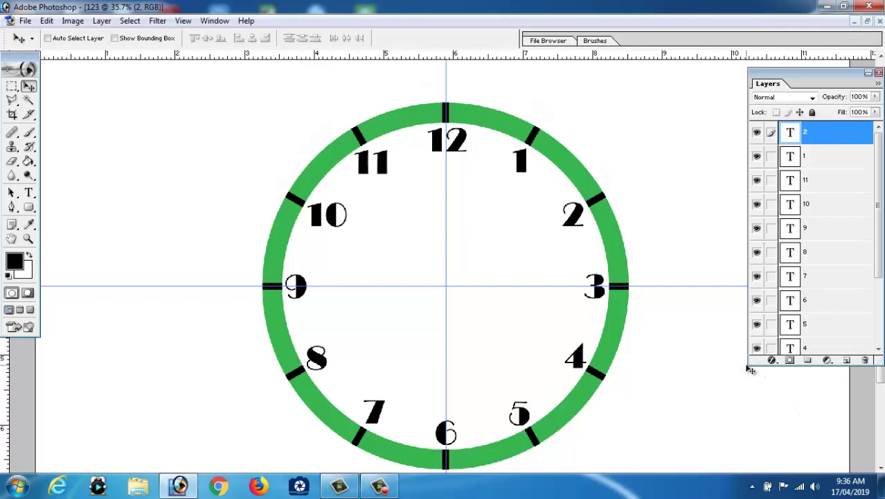
left_click_drag(746, 368, 746, 449)
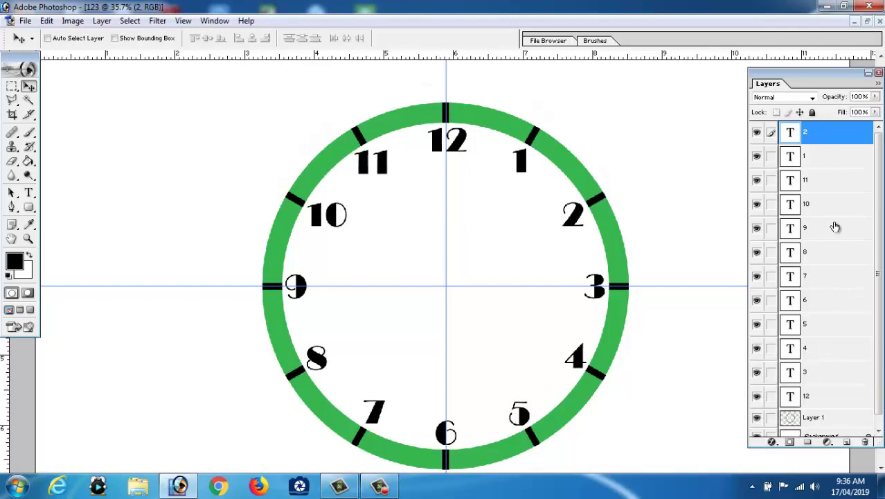
scroll(836, 263, "down", 1)
scroll(837, 278, "up", 1)
left_click(102, 20)
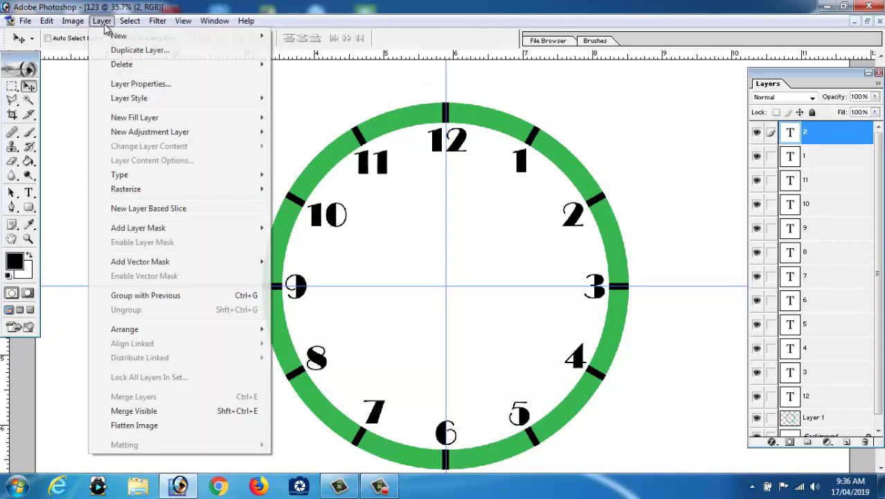
left_click(163, 412)
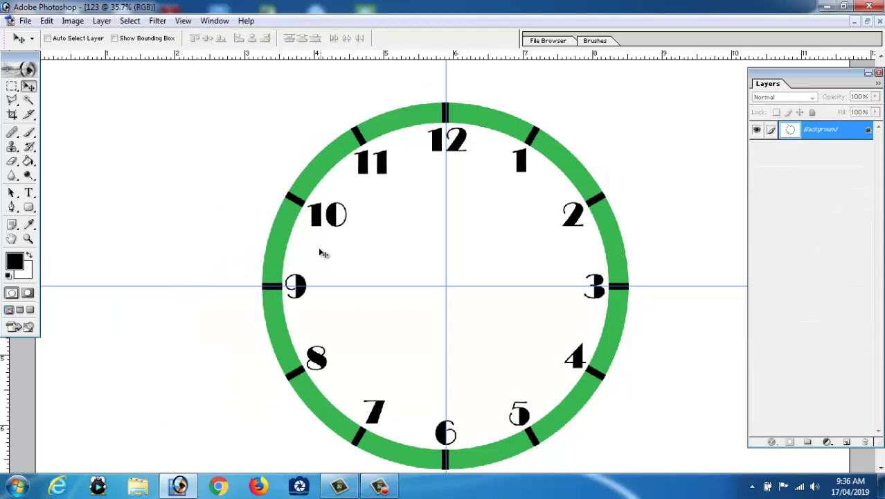
key("ctrl+z")
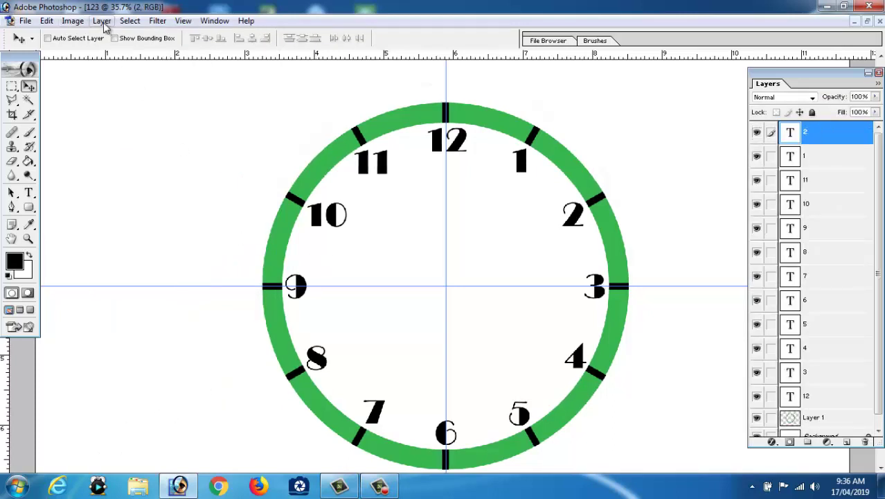
left_click(104, 22)
mouse_move(124, 330)
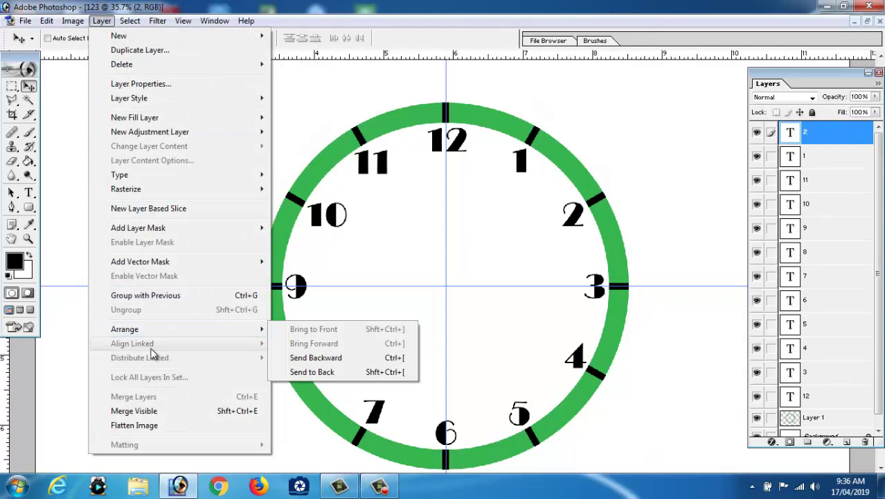
left_click(72, 340)
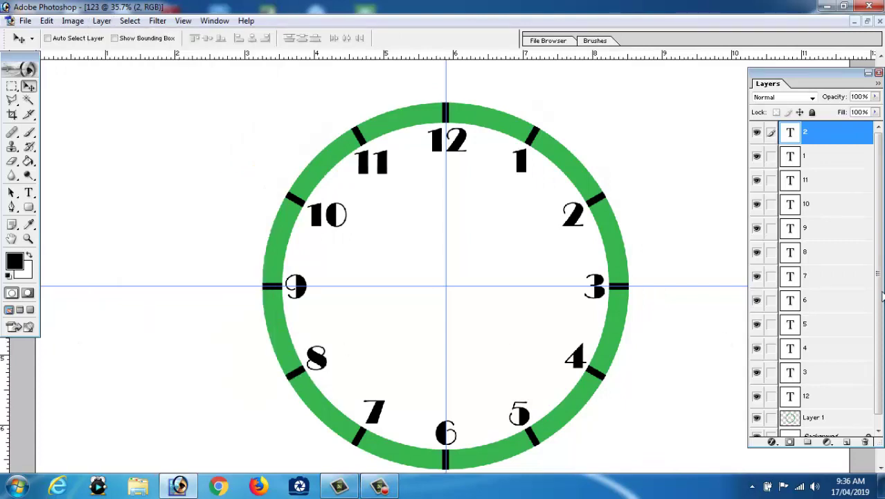
Rasterize the numeral text layers 2, 1, 11 and 10
right_click(830, 137)
left_click(752, 228)
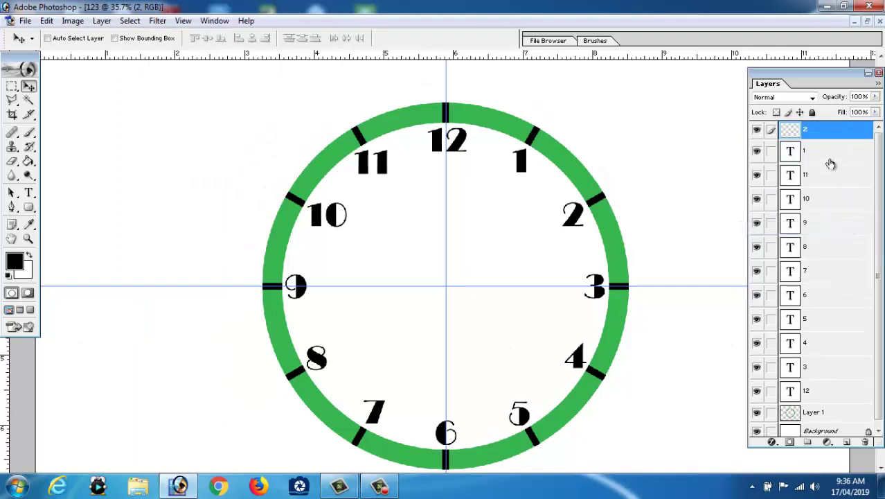
right_click(833, 145)
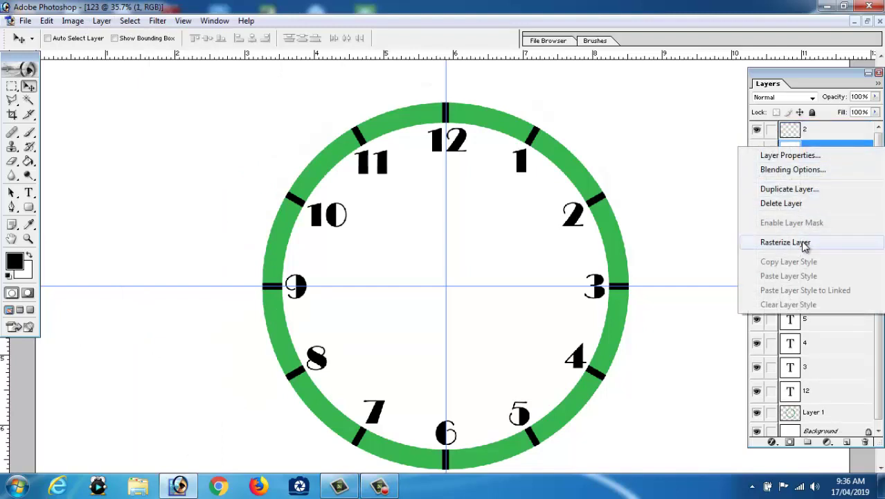
left_click(803, 244)
left_click(831, 169)
right_click(831, 170)
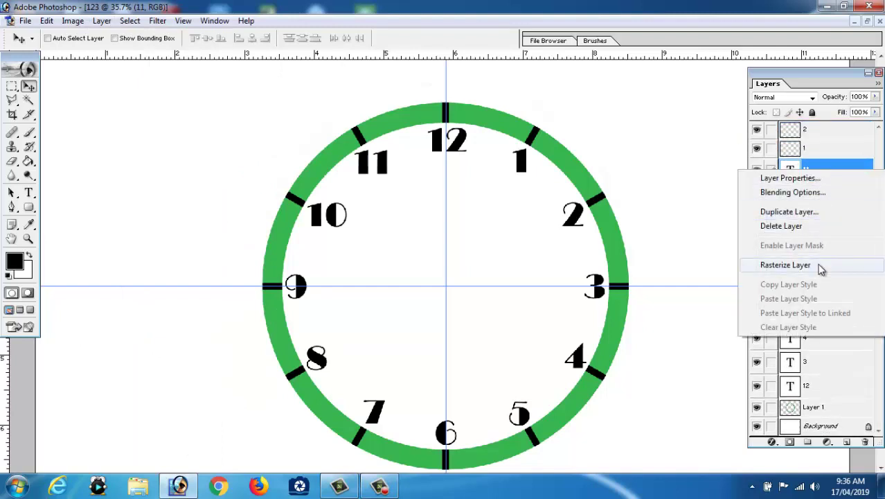
left_click(821, 265)
left_click(830, 188)
right_click(831, 194)
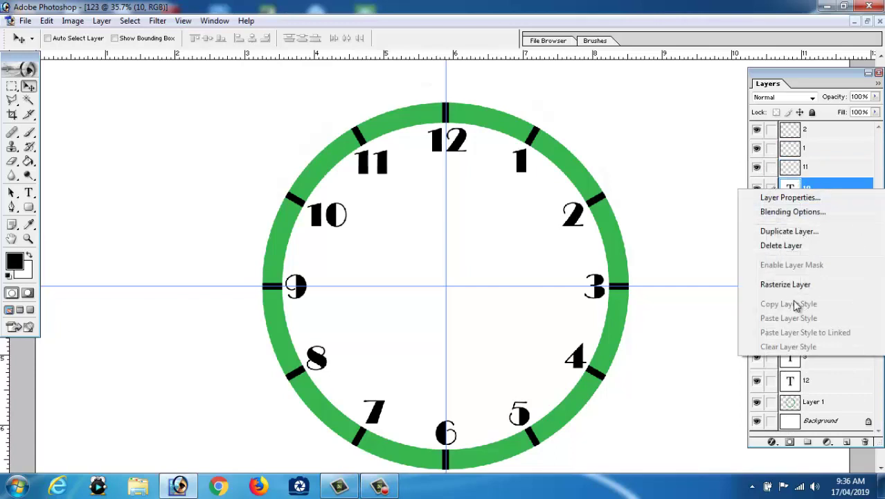
left_click(796, 284)
Rasterize the numeral text layers 9, 8, 7 and 6
left_click(828, 207)
right_click(828, 206)
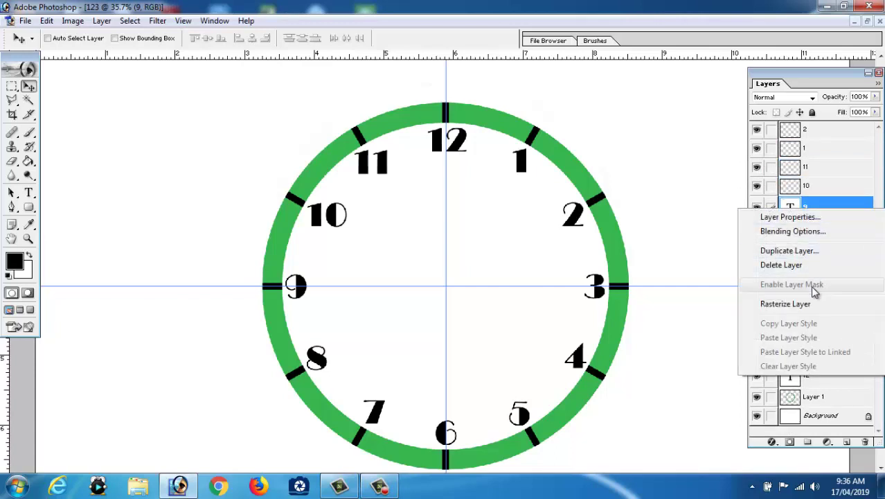
left_click(807, 304)
left_click(828, 229)
right_click(829, 230)
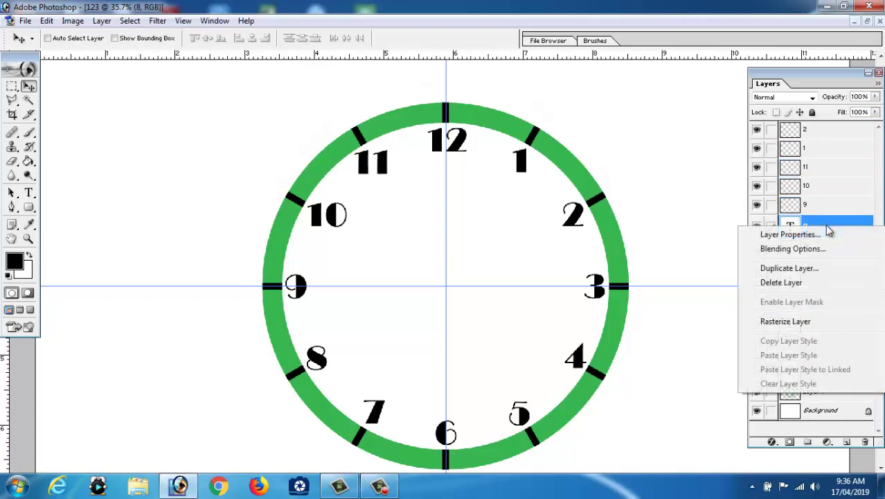
left_click(800, 322)
left_click(826, 246)
right_click(824, 250)
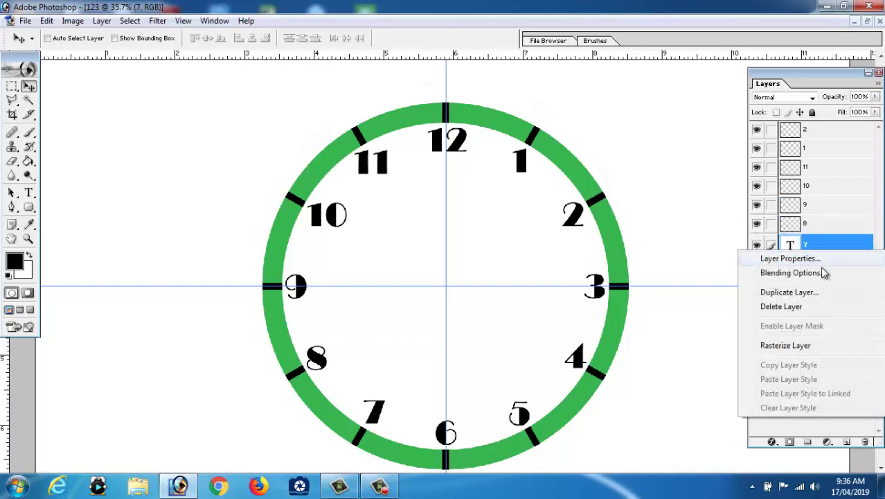
left_click(804, 345)
left_click(825, 264)
right_click(825, 266)
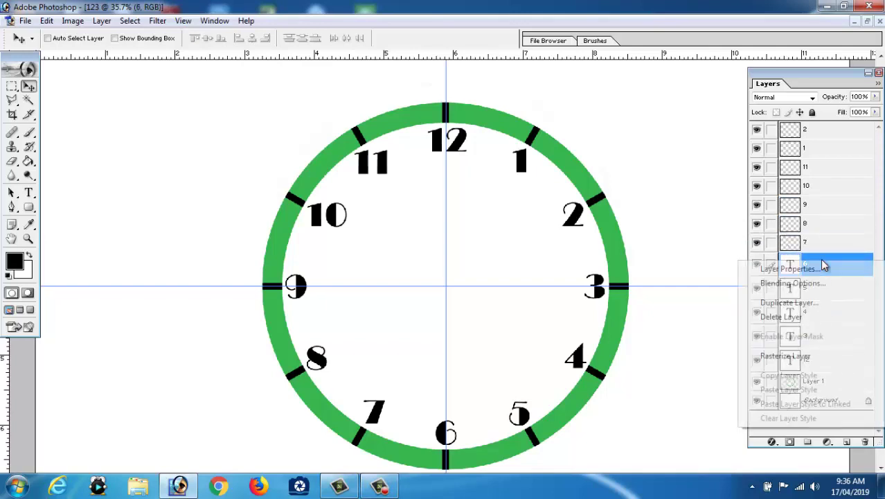
left_click(807, 357)
Rasterize the remaining numeral text layers 5, 4, 3 and 12
left_click(824, 284)
right_click(826, 291)
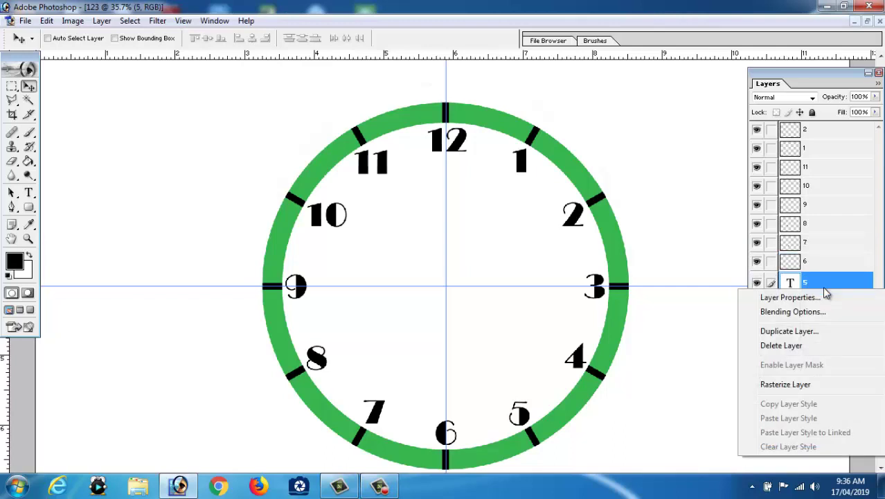
left_click(818, 385)
left_click(814, 312)
right_click(813, 307)
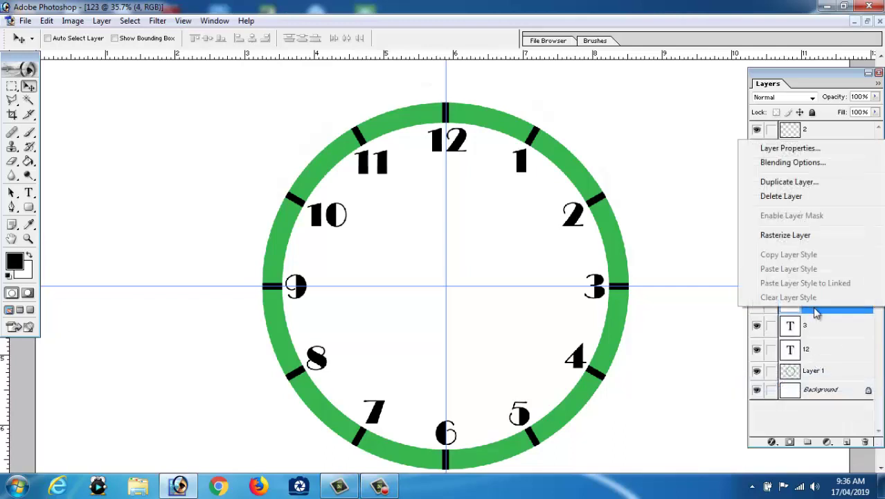
left_click(790, 232)
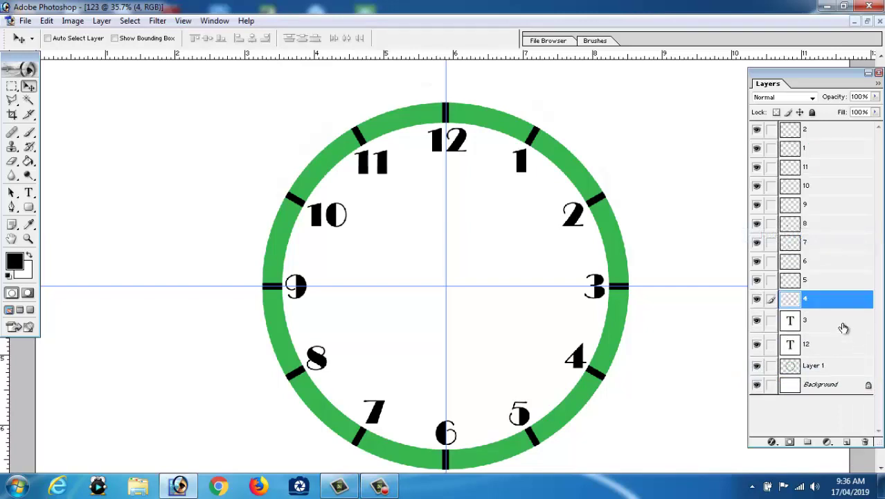
right_click(844, 326)
left_click(794, 251)
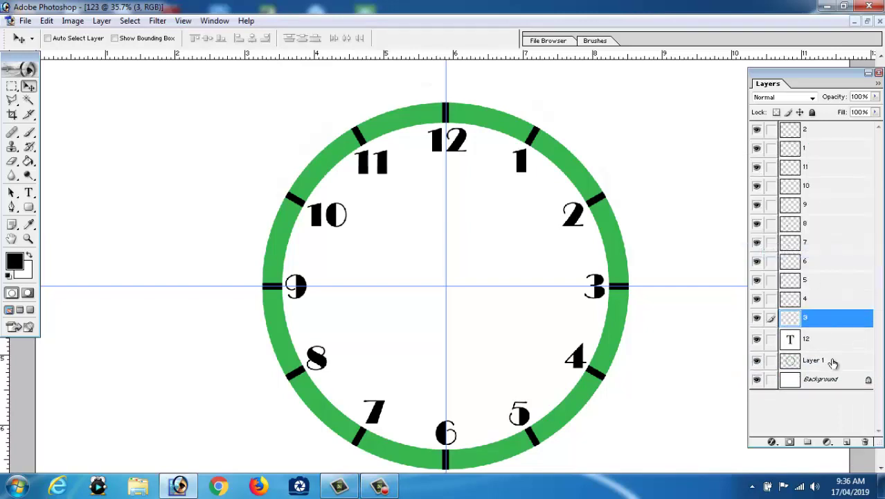
left_click(828, 341)
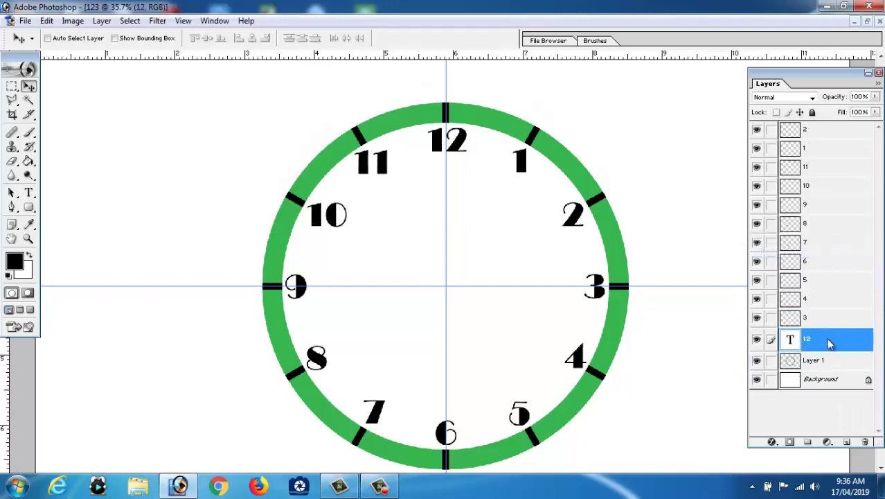
right_click(827, 339)
left_click(795, 264)
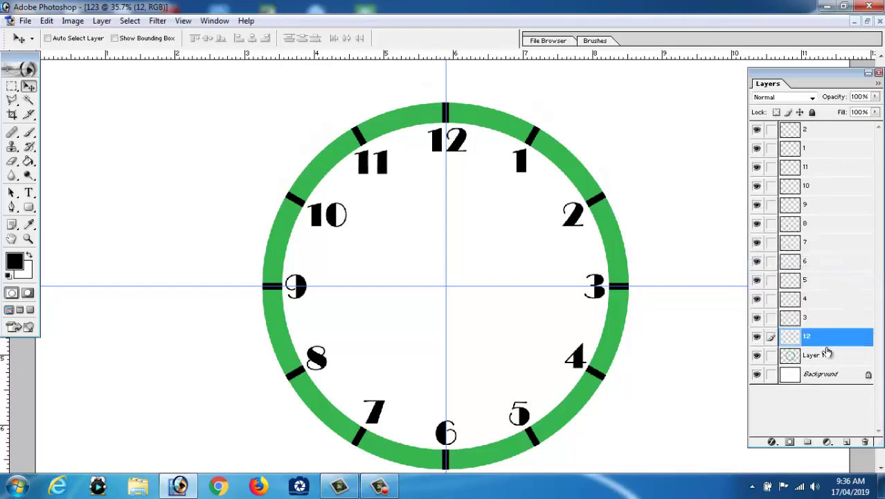
left_click(807, 132)
Merge the numeral layers down into one layer 12, then toggle its visibility to check
scroll(807, 169, "up", 2)
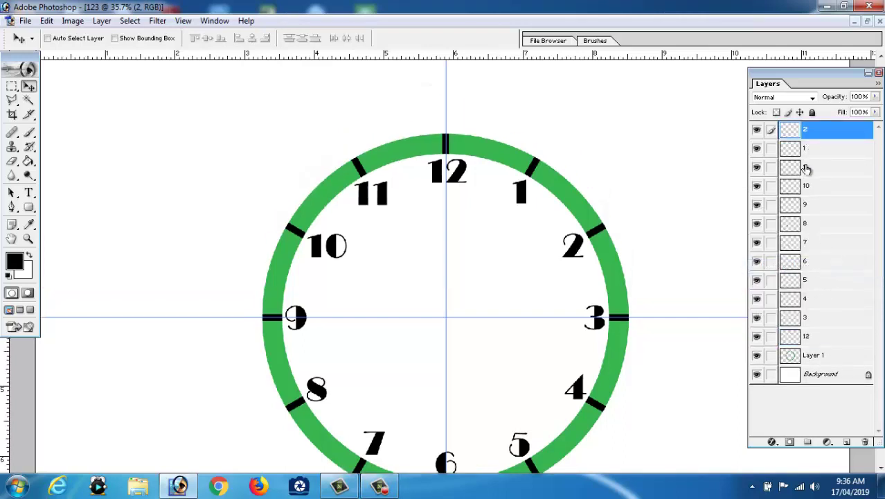
scroll(587, 161, "down", 2)
left_click(101, 21)
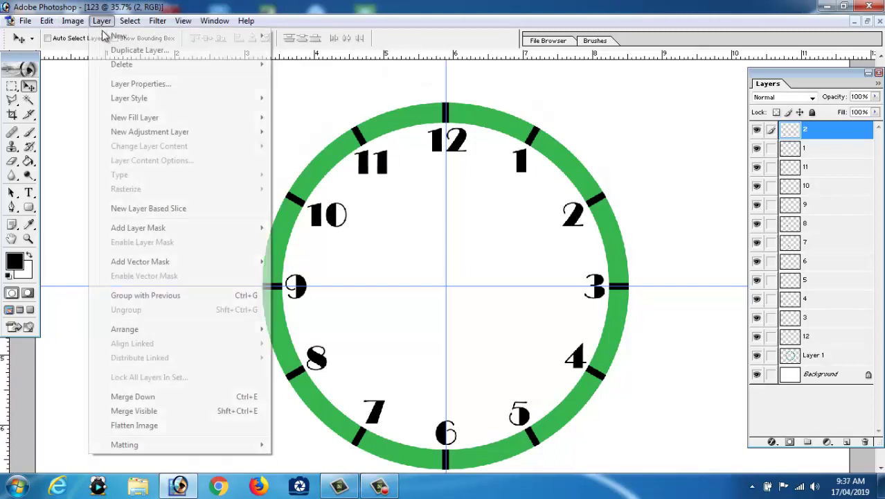
left_click(159, 398)
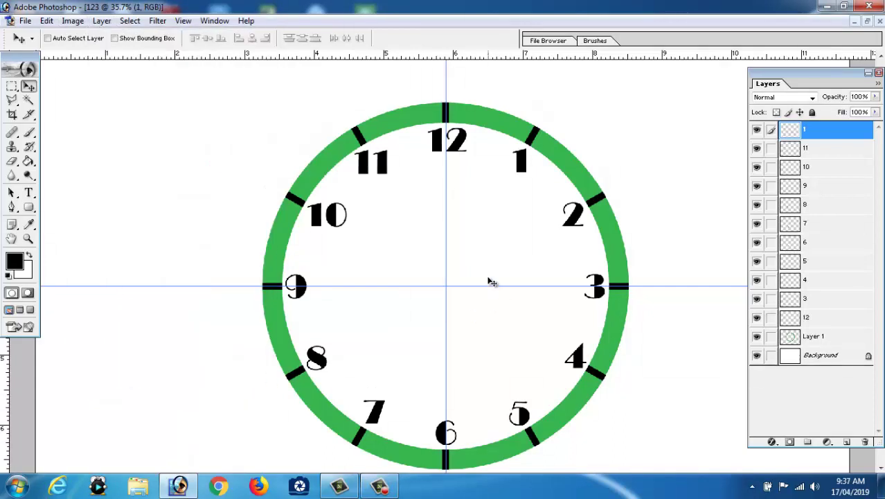
key("ctrl+e")
key("ctrl+e")
key("ctrl+e")
key("ctrl+e")
key("ctrl+e")
key("ctrl+e")
key("ctrl+e")
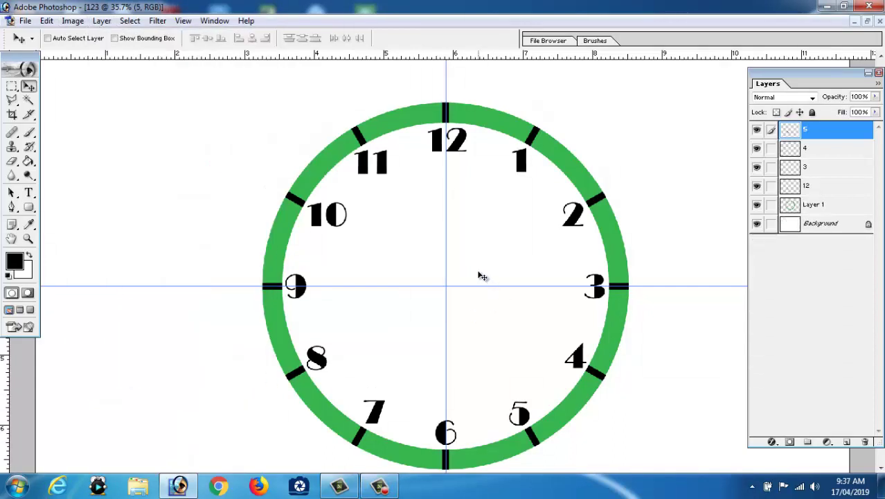
key("ctrl+e")
key("ctrl+e")
key("ctrl+e")
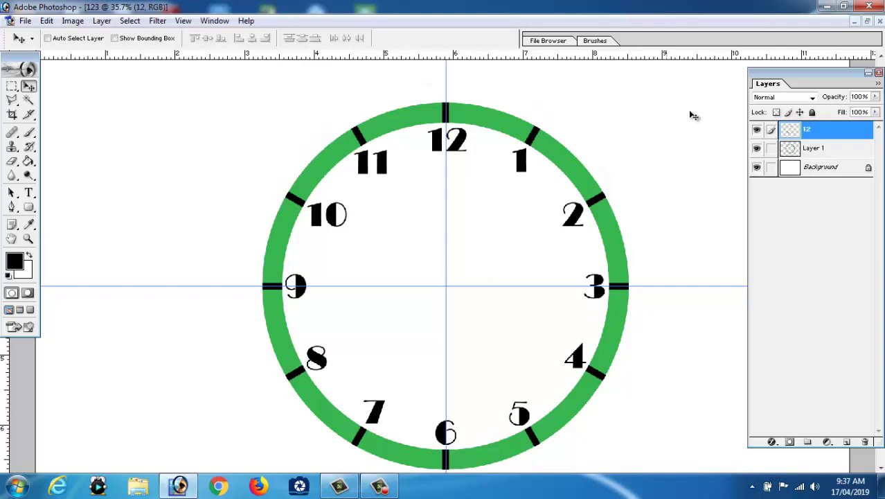
left_click(757, 131)
left_click(758, 131)
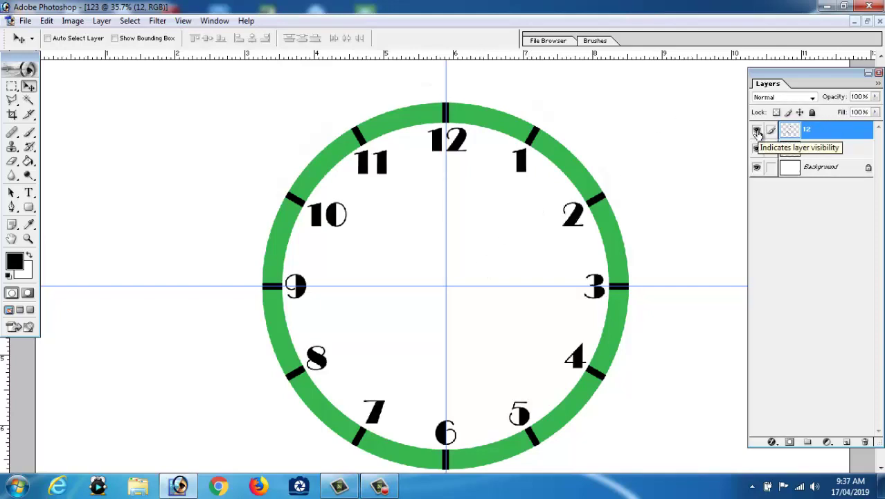
left_click(757, 130)
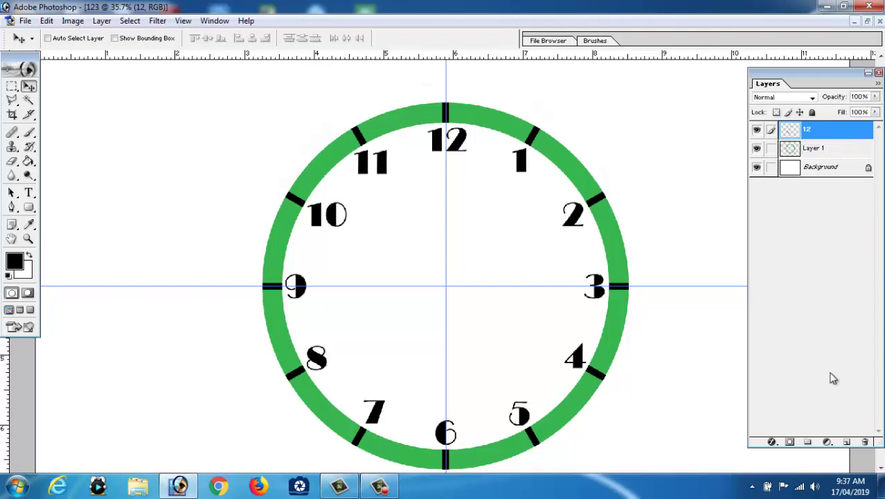
Apply a red Color Overlay layer style to the numerals layer 12
left_click(773, 443)
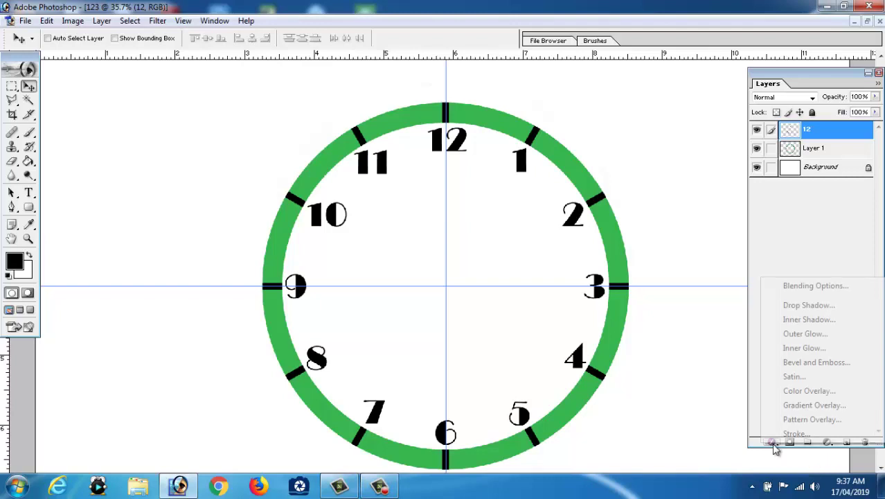
left_click(789, 397)
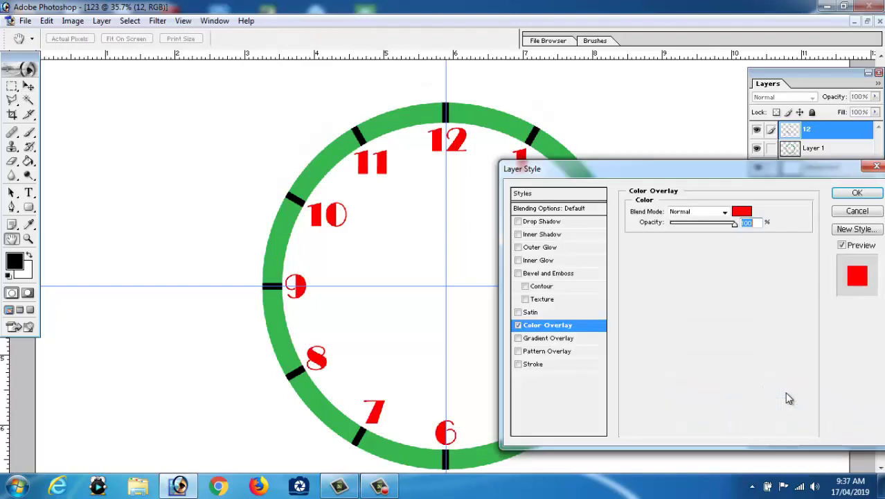
left_click(857, 193)
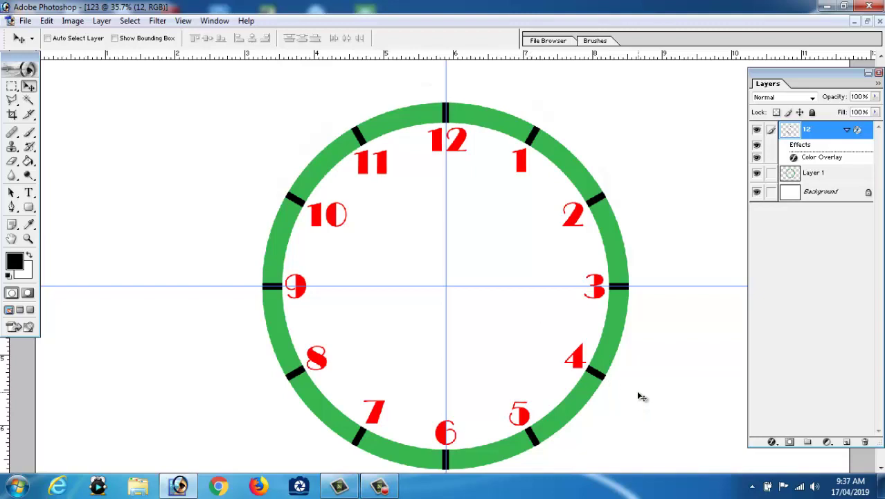
Fill a tall thin rectangular selection left of the clock with black on a new layer
left_click(11, 86)
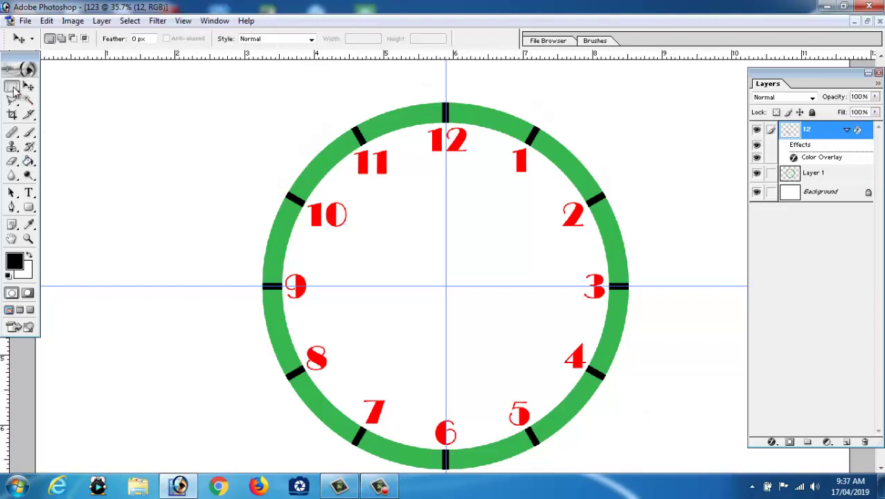
left_click(83, 86)
mouse_move(98, 116)
left_mouse_down()
mouse_move(143, 420)
mouse_move(108, 397)
left_mouse_up()
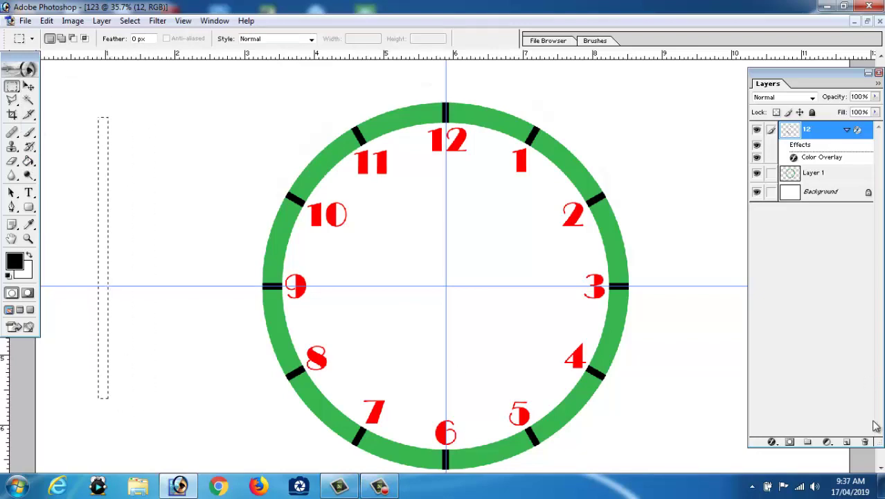
left_click(845, 442)
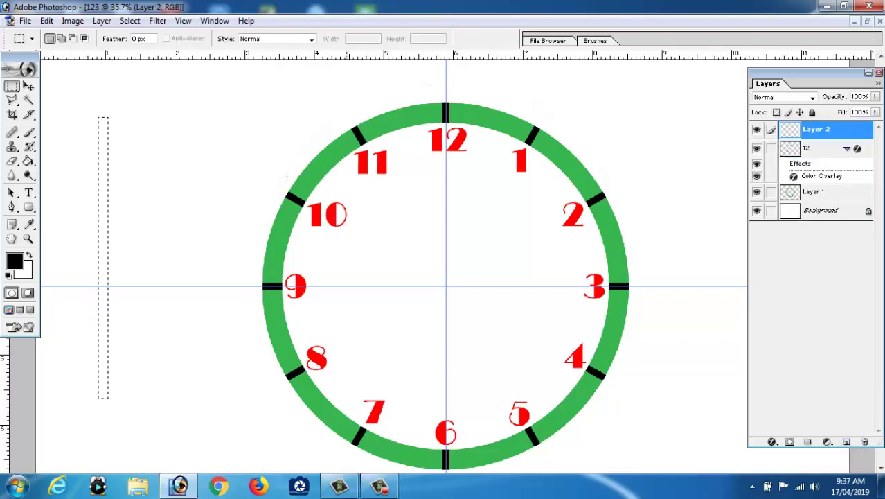
left_click(30, 162)
left_click(104, 208)
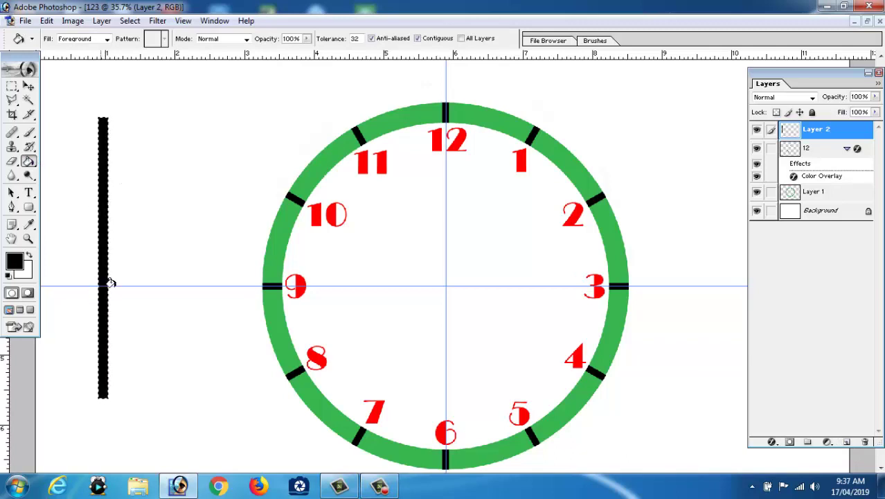
Deselect and move the black bar into position beside the clock
left_click(28, 86)
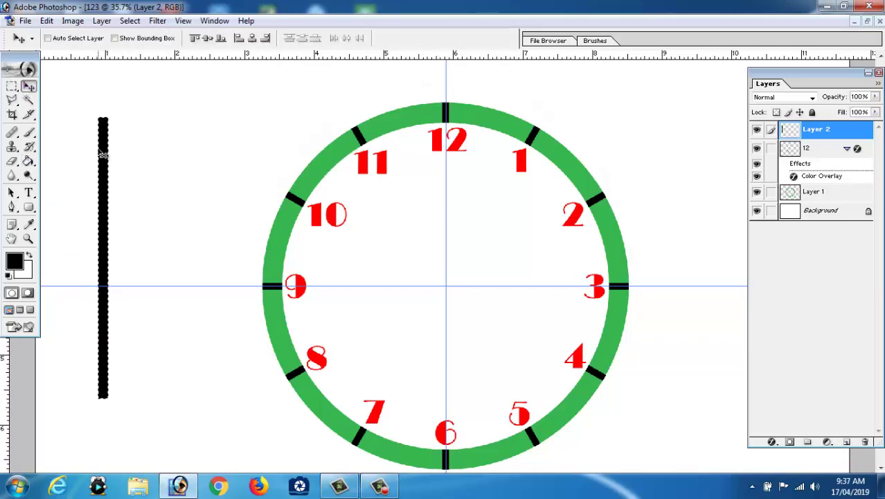
left_click(130, 20)
left_click(151, 50)
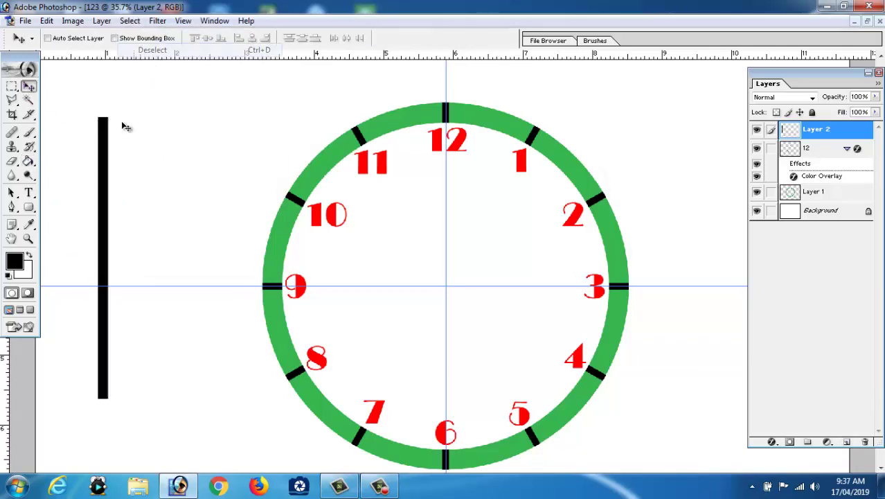
left_click_drag(113, 198, 173, 259)
left_click_drag(173, 159, 141, 164)
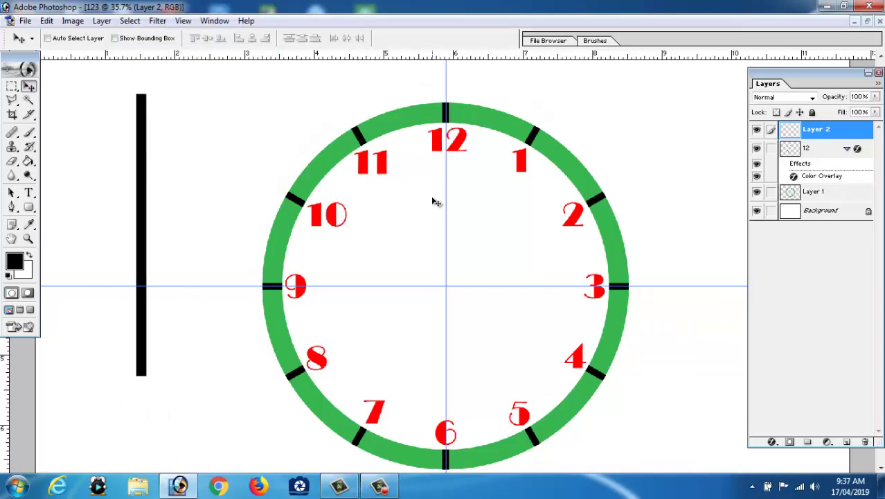
left_click_drag(140, 202, 145, 217)
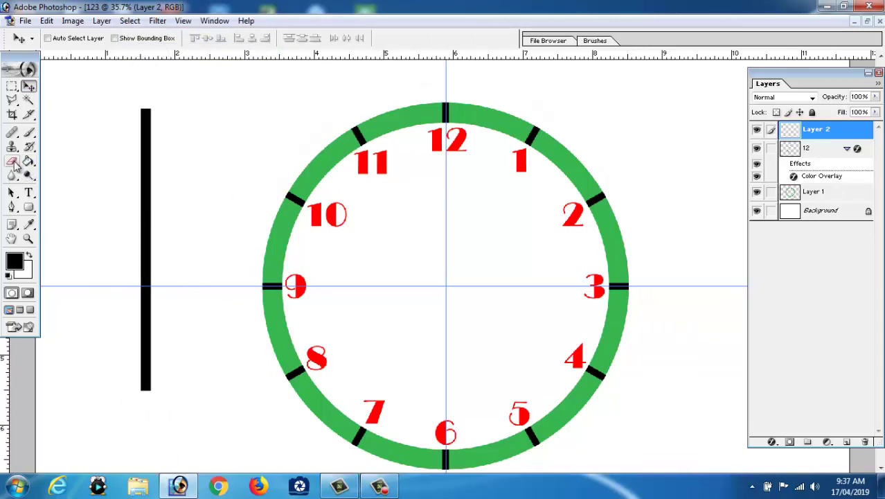
Erase the bar's top into a tapered tip and remove its lower half below the clock centre
left_click(12, 161)
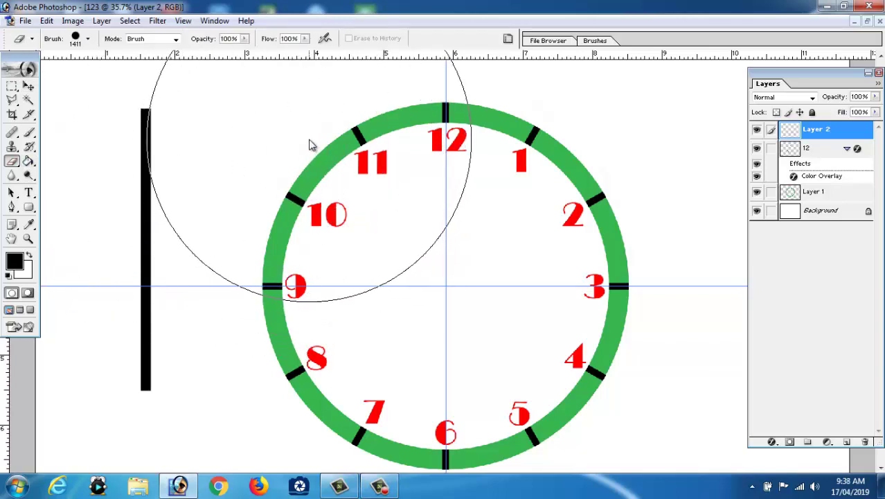
left_click(306, 97)
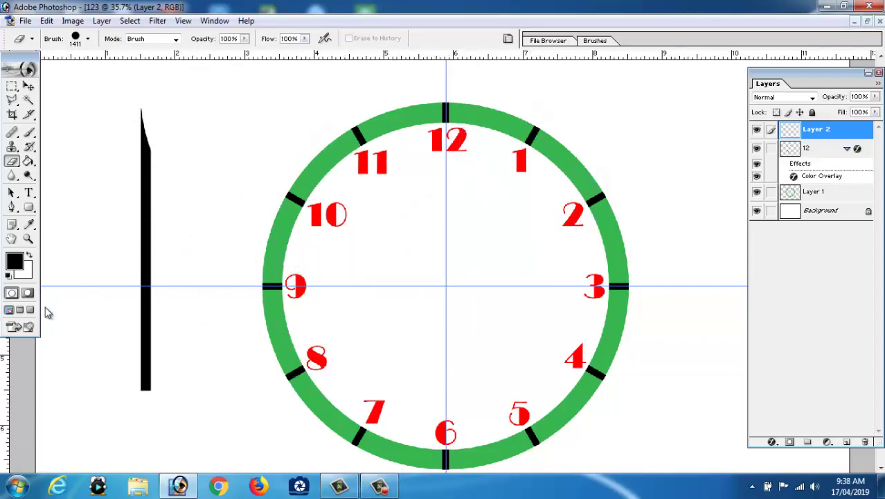
left_click(28, 86)
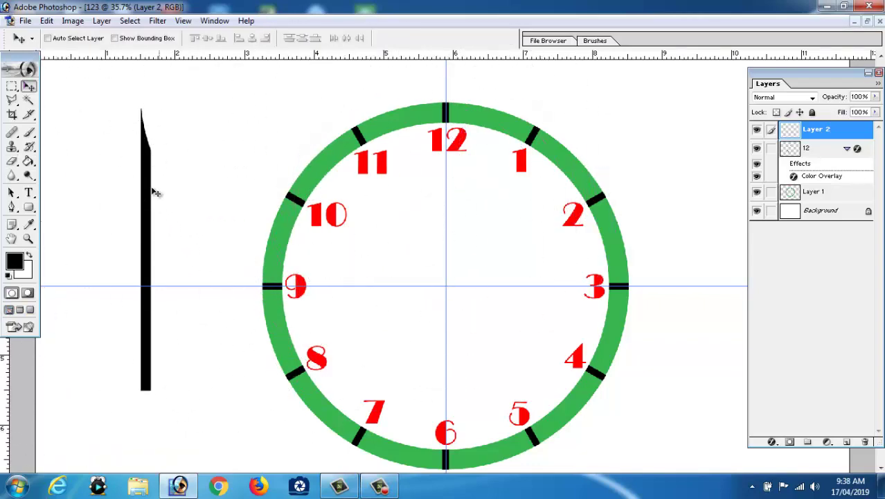
mouse_move(146, 198)
left_mouse_down()
mouse_move(457, 265)
mouse_move(446, 255)
left_mouse_up()
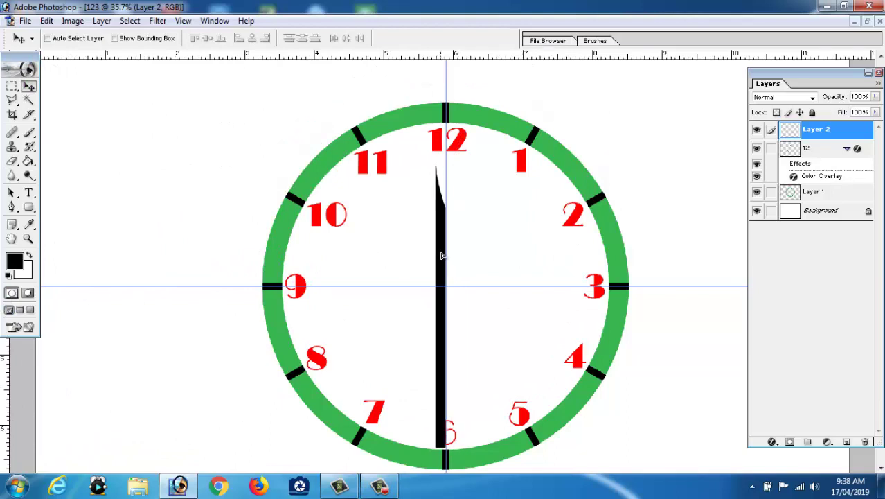
left_click(12, 161)
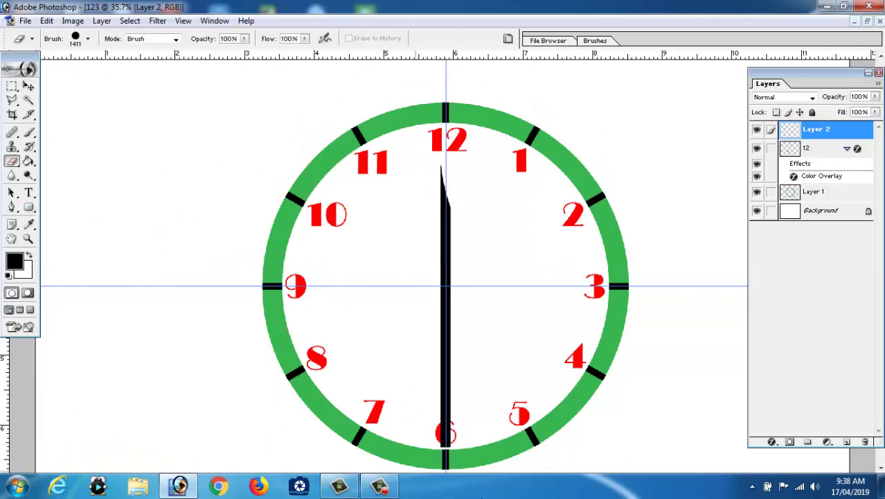
left_click(464, 454)
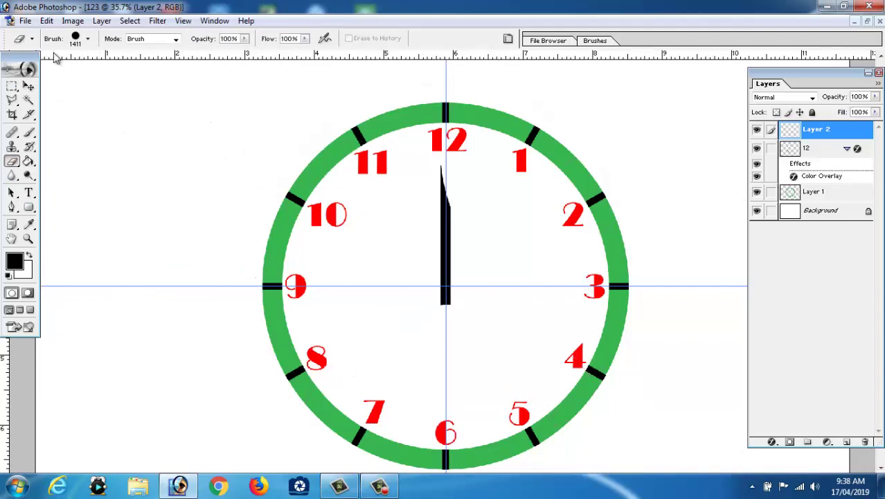
Narrow the hand to about half its width and stand it at the centre pointing to 12
left_click(28, 86)
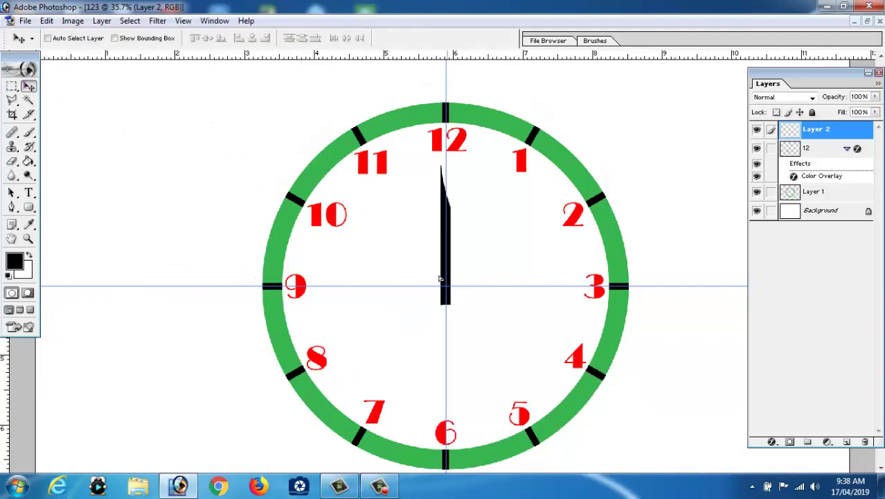
left_click_drag(440, 278, 185, 239)
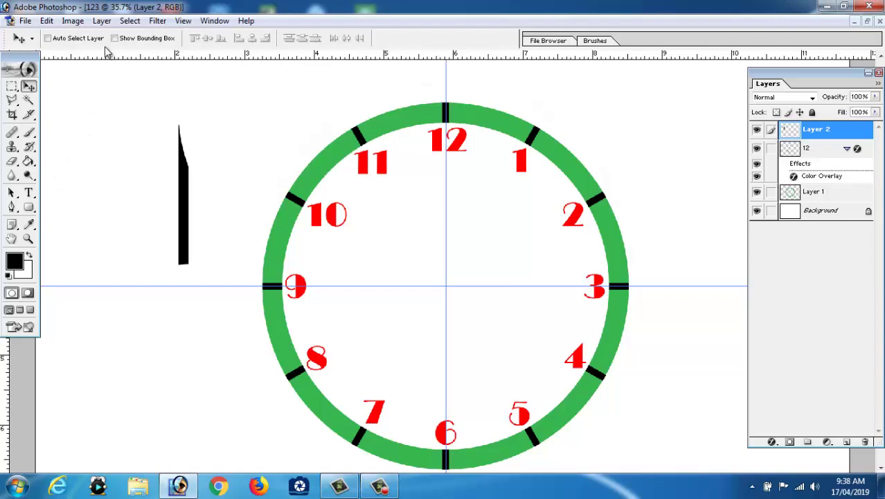
left_click(115, 38)
left_click_drag(175, 197, 178, 197)
key("Return")
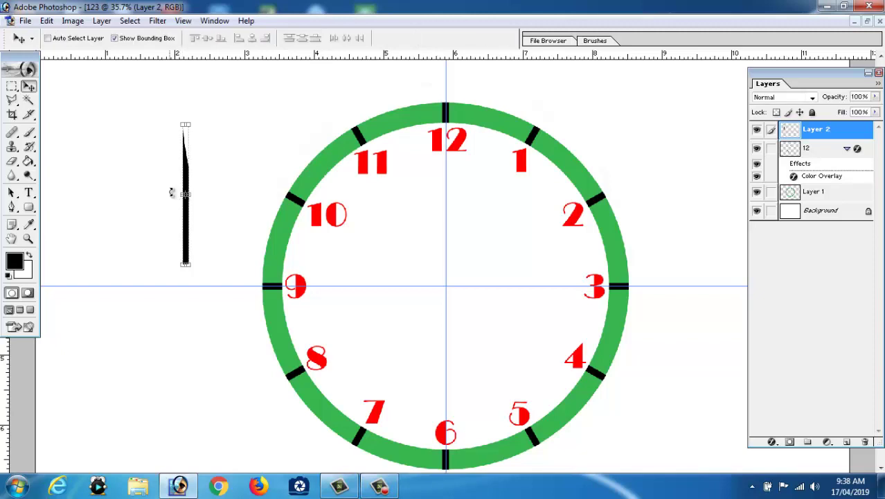
left_click(115, 38)
mouse_move(192, 202)
left_mouse_down()
mouse_move(385, 237)
mouse_move(448, 237)
left_mouse_up()
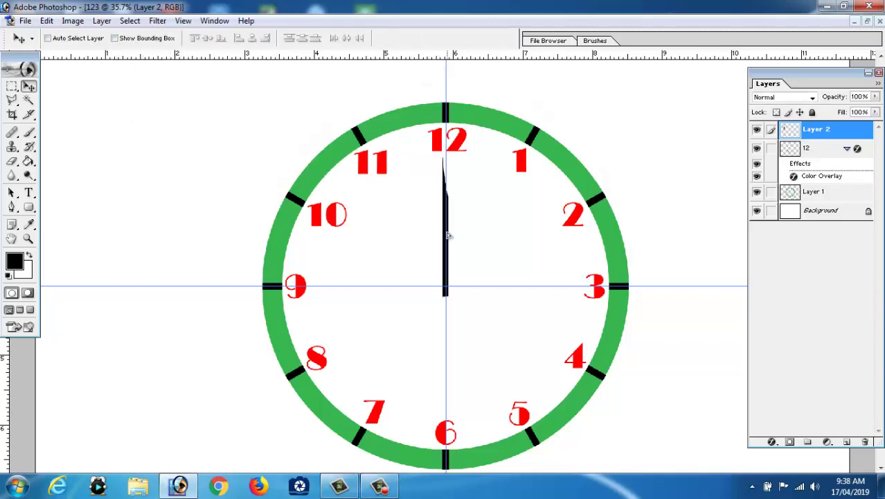
Fill a tall rectangle left of the clock with black on a new layer and deselect it
left_click(12, 87)
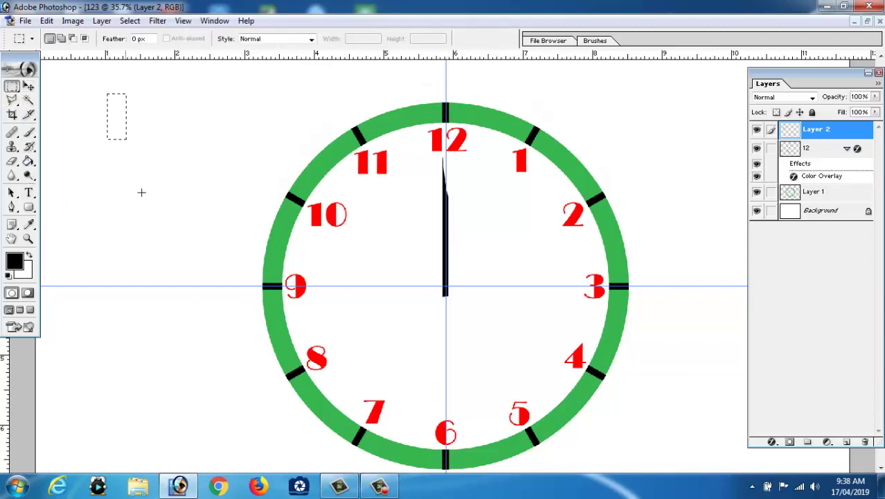
left_click_drag(141, 191, 143, 270)
left_click(847, 442)
left_click(28, 160)
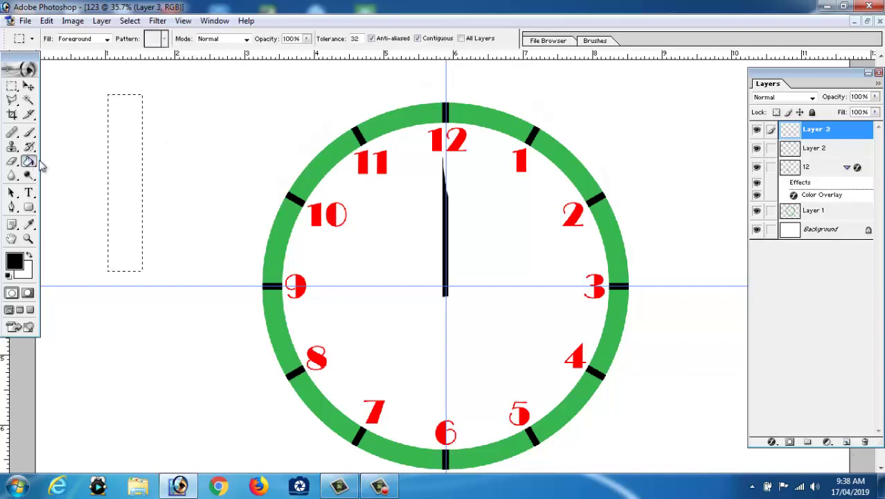
left_click(117, 162)
left_click(130, 21)
left_click(138, 50)
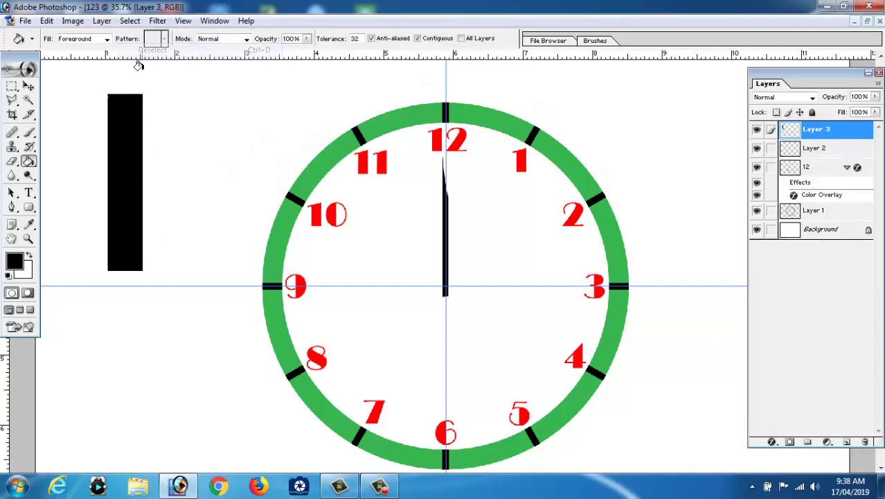
With a 353 px eraser, carve curves into the rectangle's top to form a diamond-shaped tip
left_click(12, 161)
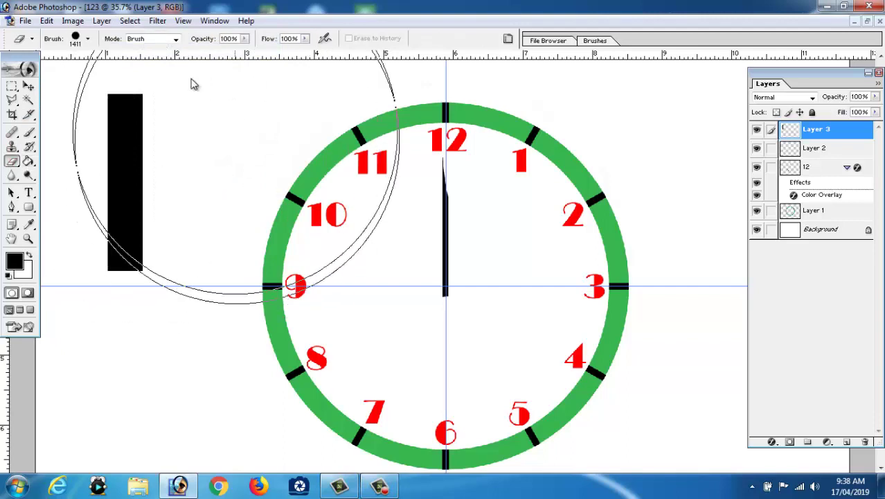
left_click(88, 39)
type("90")
key("Return")
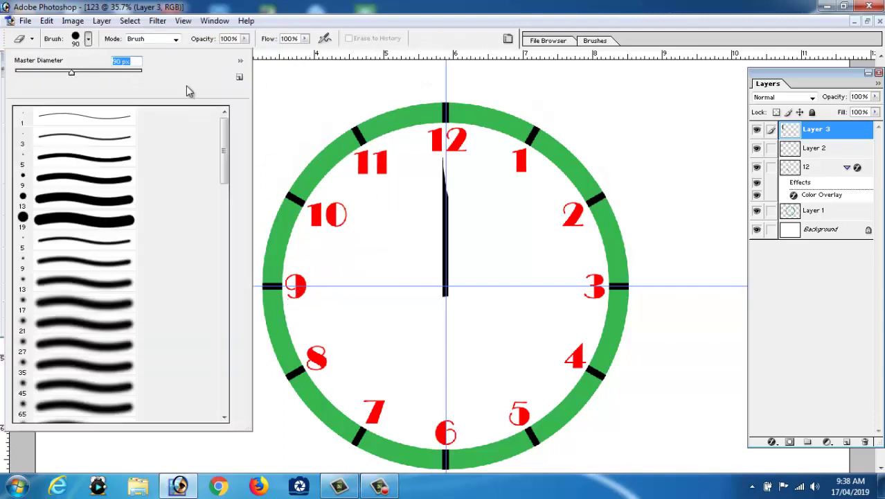
type("353")
key("Return")
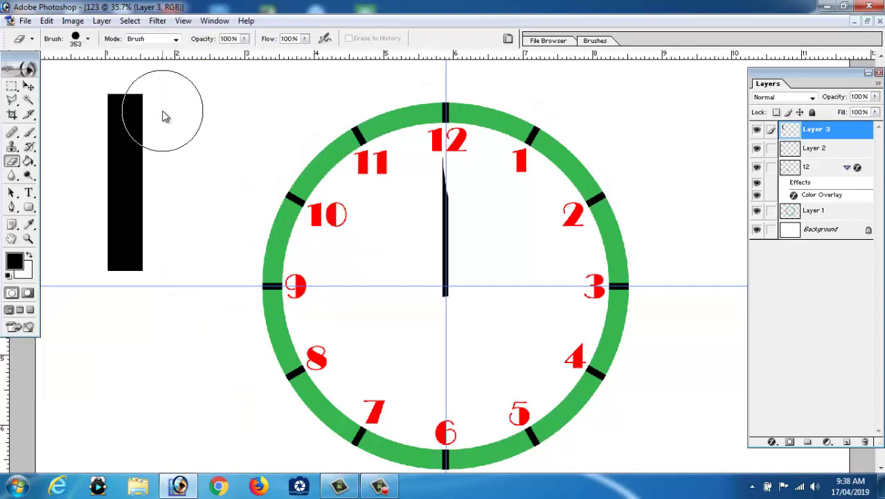
left_click(170, 112)
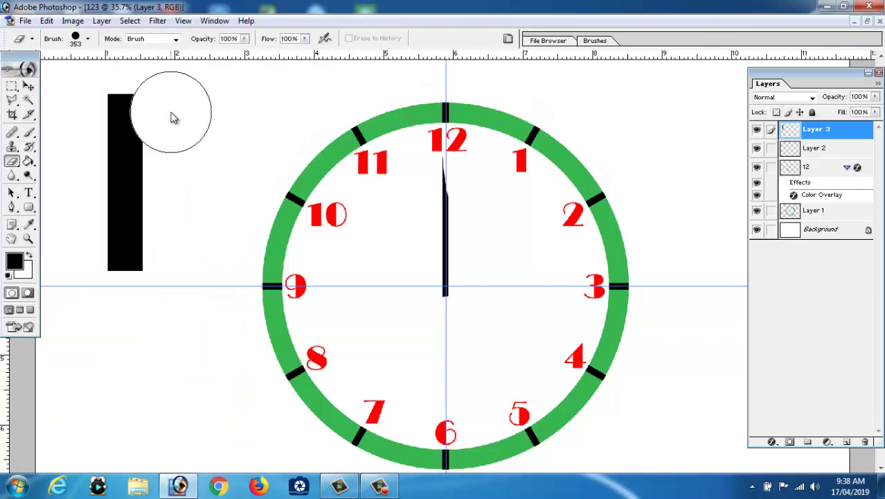
left_click(86, 117)
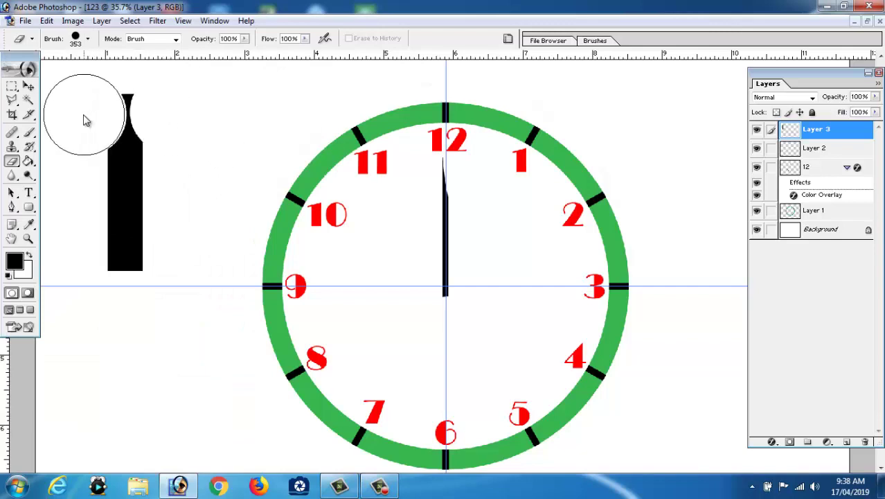
left_click(166, 119)
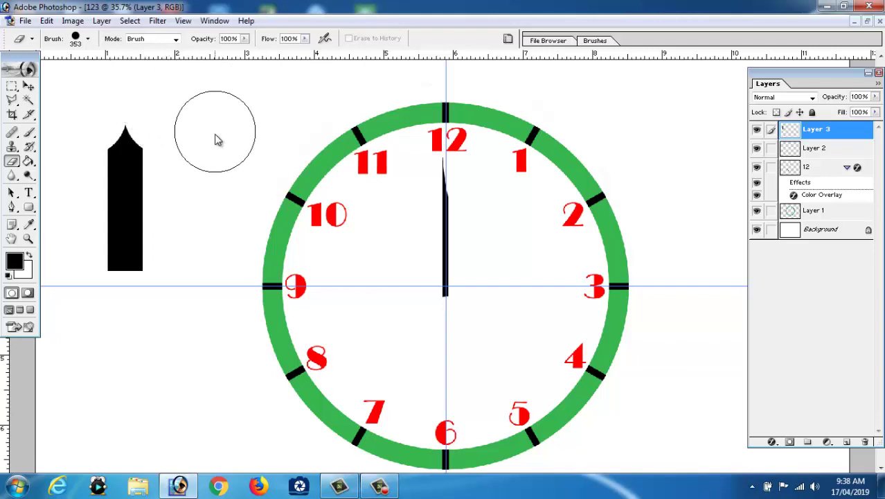
left_click(168, 186)
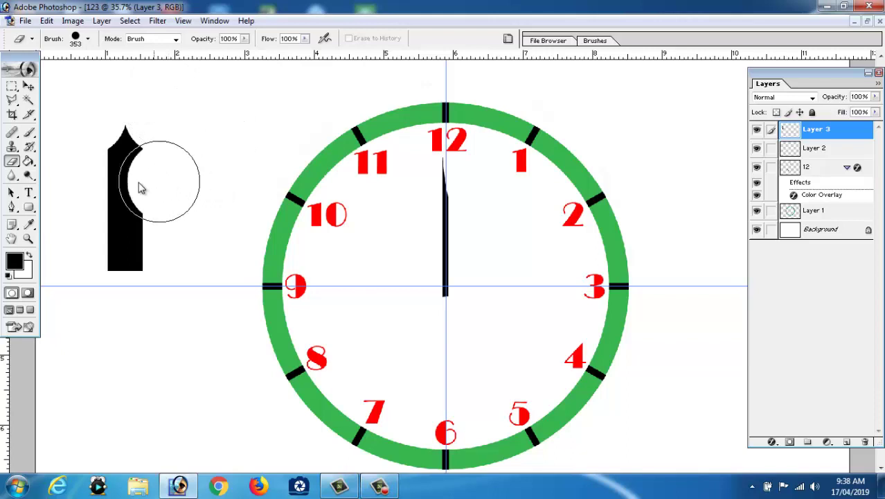
left_click(87, 184)
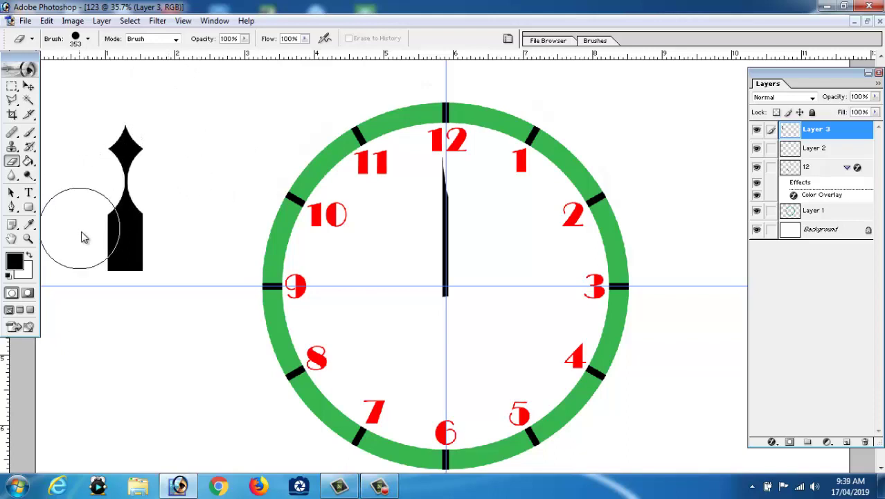
Narrow and shorten the diamond-tipped shape into an hour hand with Free Transform
left_click(28, 86)
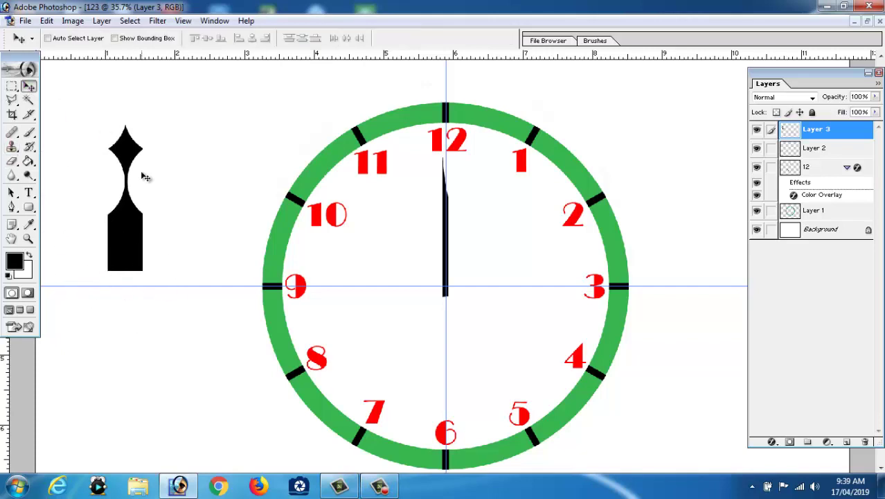
left_click_drag(159, 172, 169, 162)
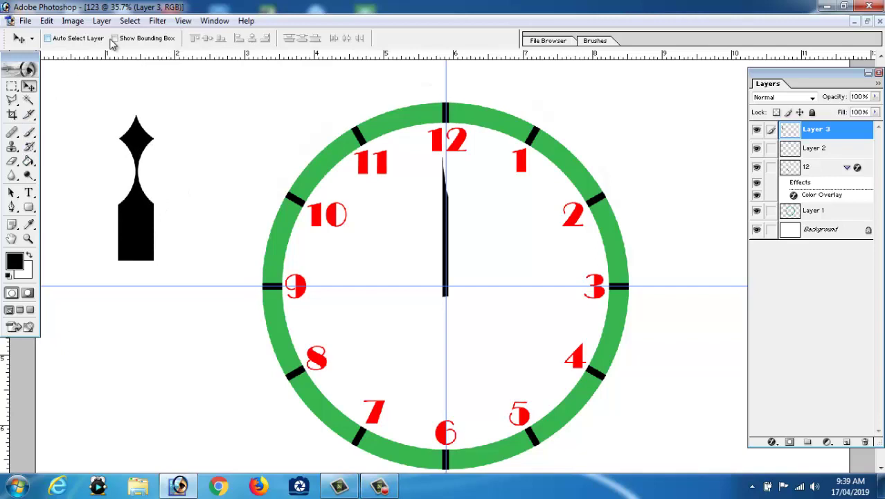
key("ctrl+t")
left_click_drag(118, 187, 141, 188)
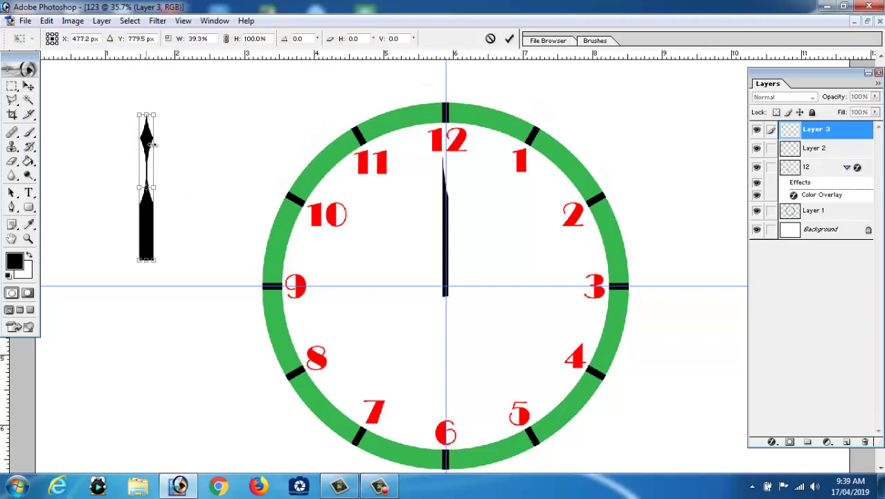
left_click_drag(147, 113, 147, 158)
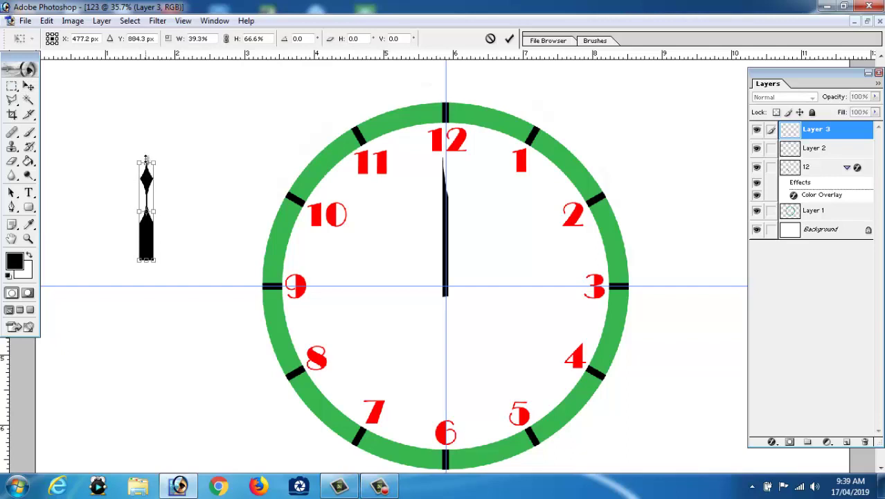
key("Return")
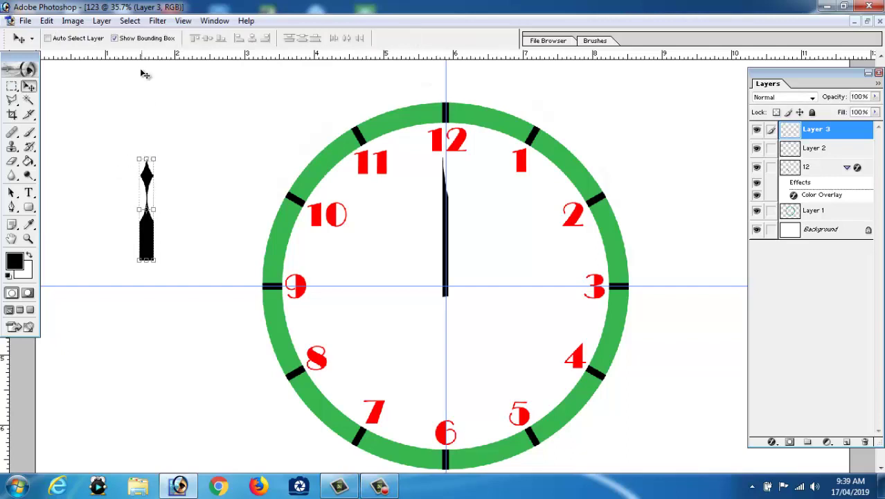
Narrow the hour hand, tilt it about 24° clockwise, and set its base at the clock centre
left_click(115, 38)
mouse_move(149, 252)
left_mouse_down()
mouse_move(453, 291)
mouse_move(397, 289)
left_mouse_up()
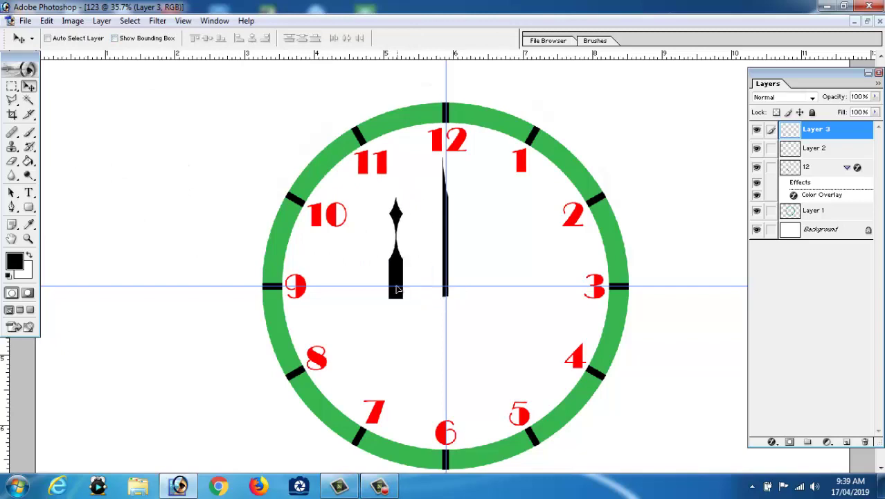
left_click(115, 39)
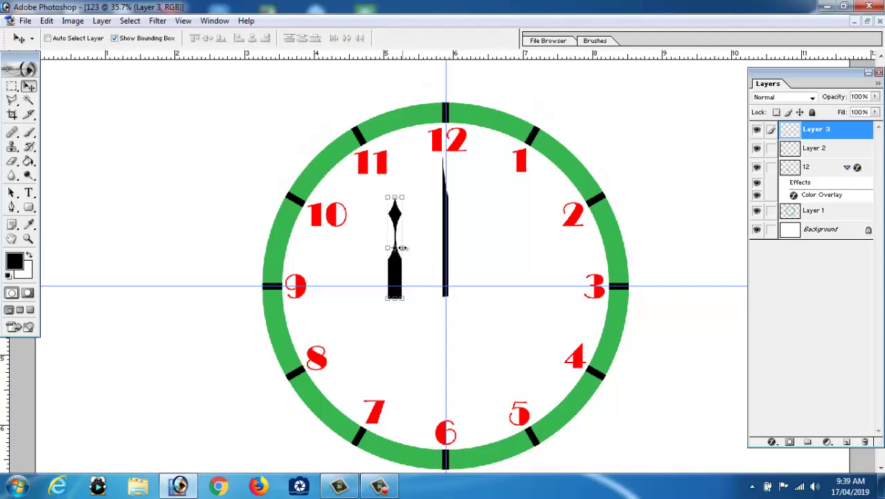
left_click_drag(404, 248, 397, 248)
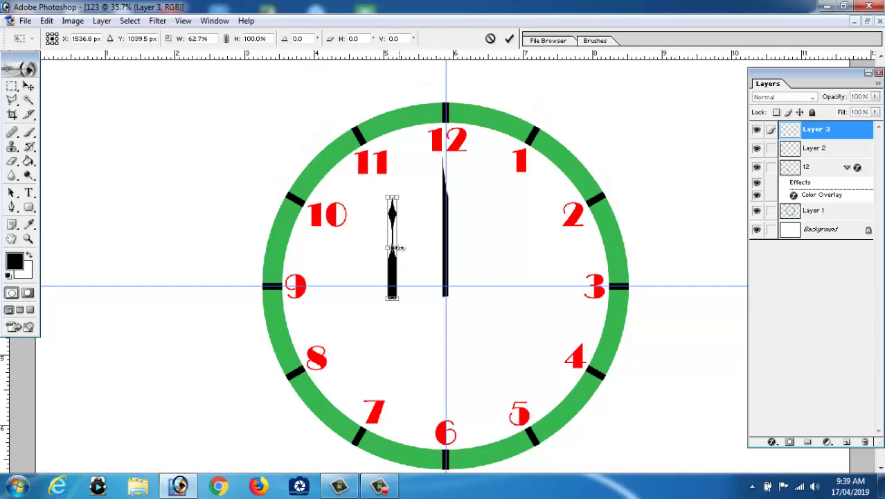
key("Return")
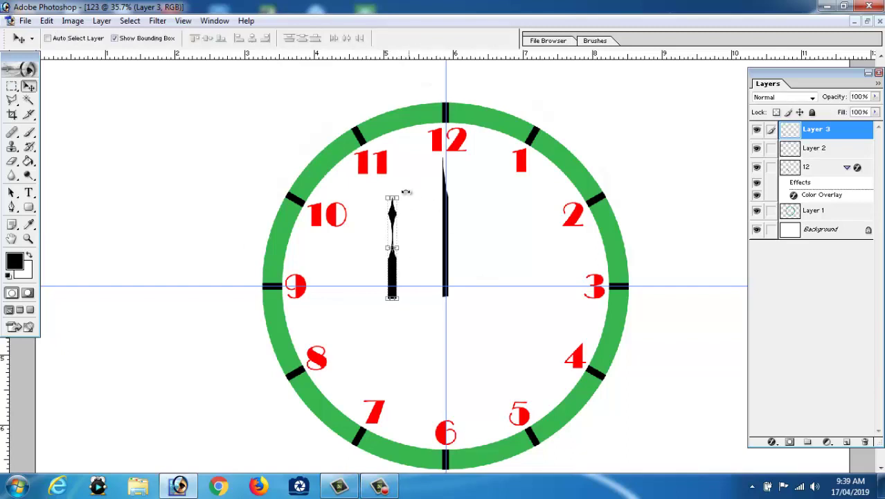
left_click_drag(404, 191, 426, 221)
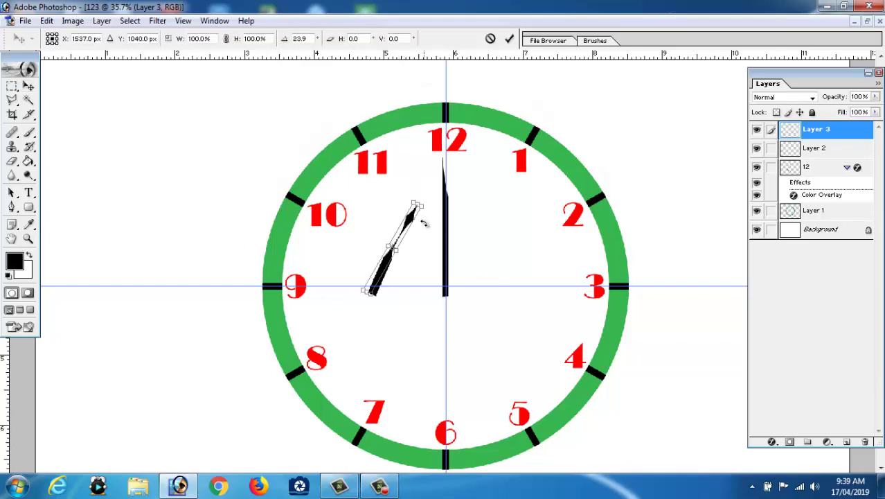
key("Return")
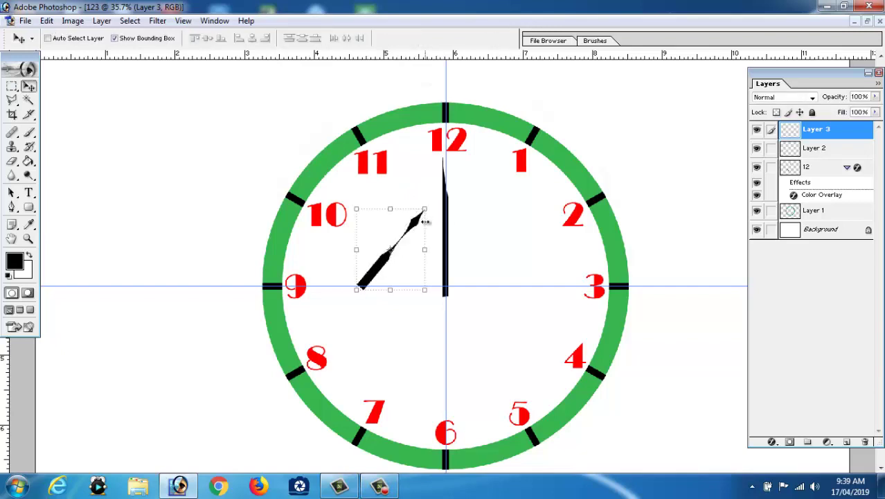
left_click_drag(399, 274, 451, 279)
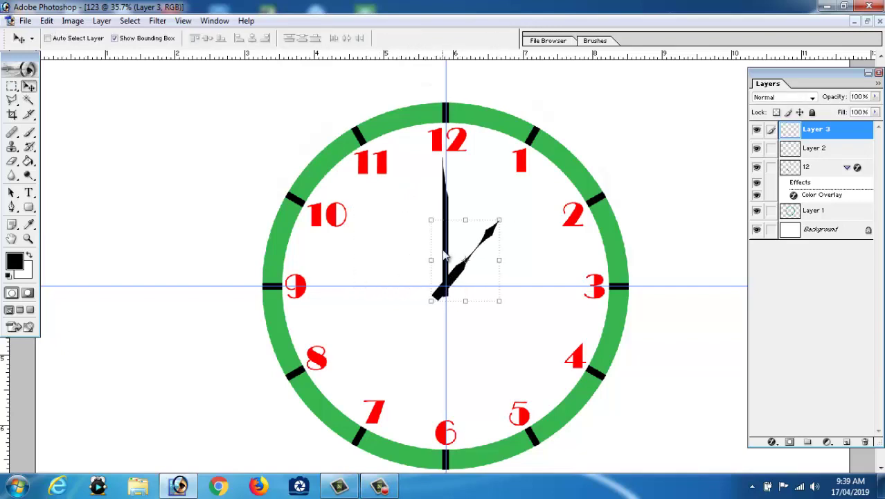
Switch between the hour and minute hand layers, ending on the minute hand's layer
right_click(446, 257)
left_click(467, 258)
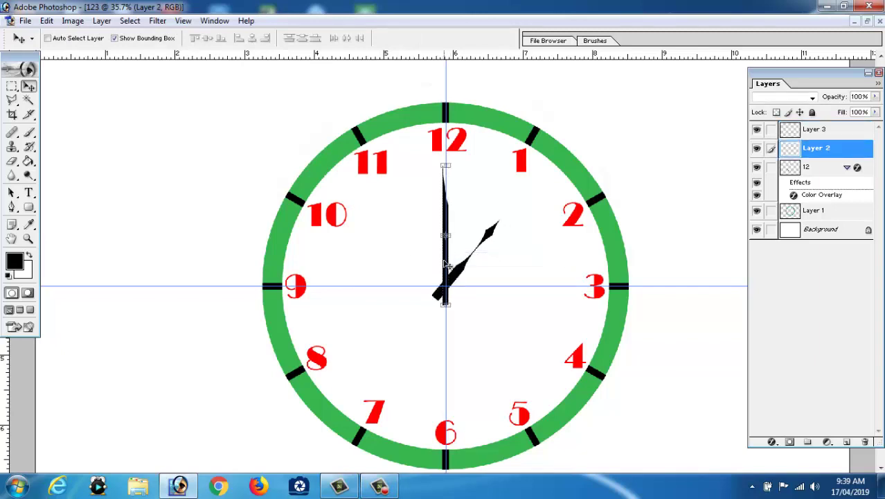
right_click(457, 268)
left_click(468, 276)
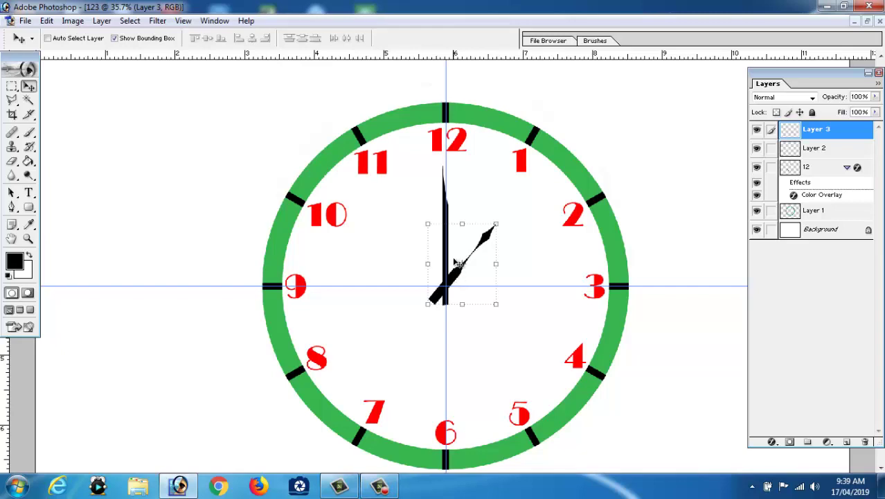
right_click(446, 205)
left_click(456, 214)
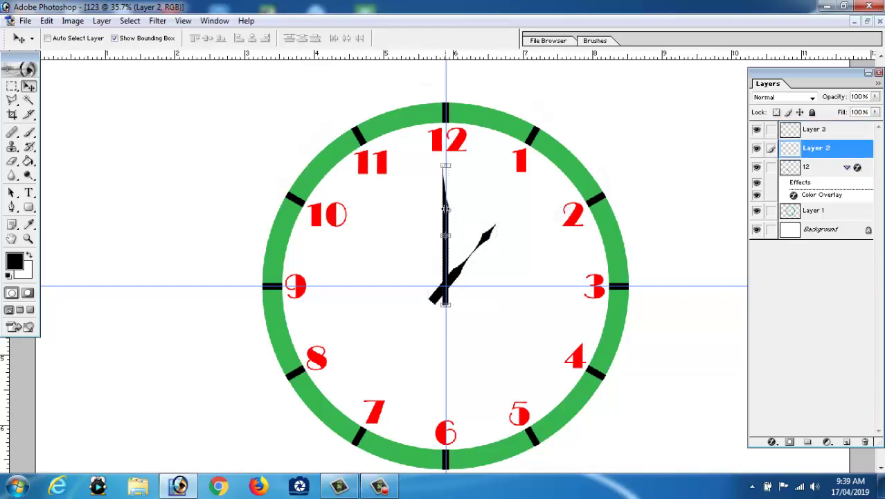
left_click(463, 248)
left_click(462, 247)
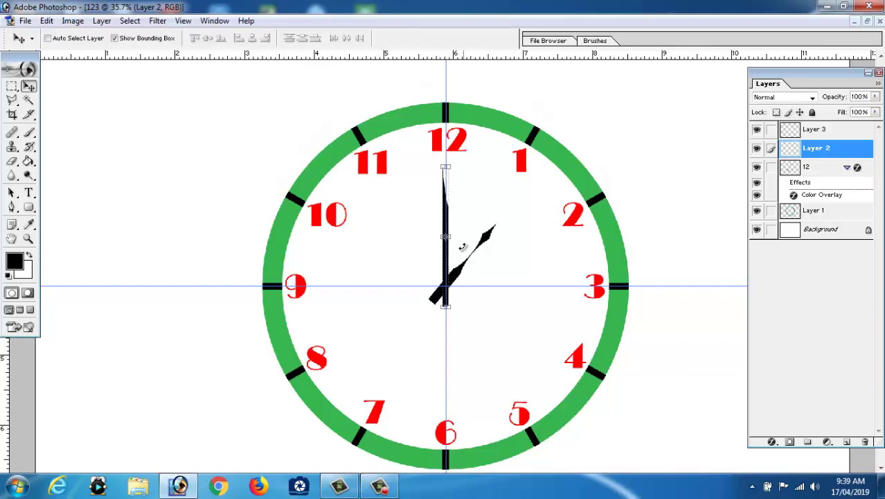
Rotate the long minute hand to point toward 4, with its end on the clock centre
left_click(433, 165)
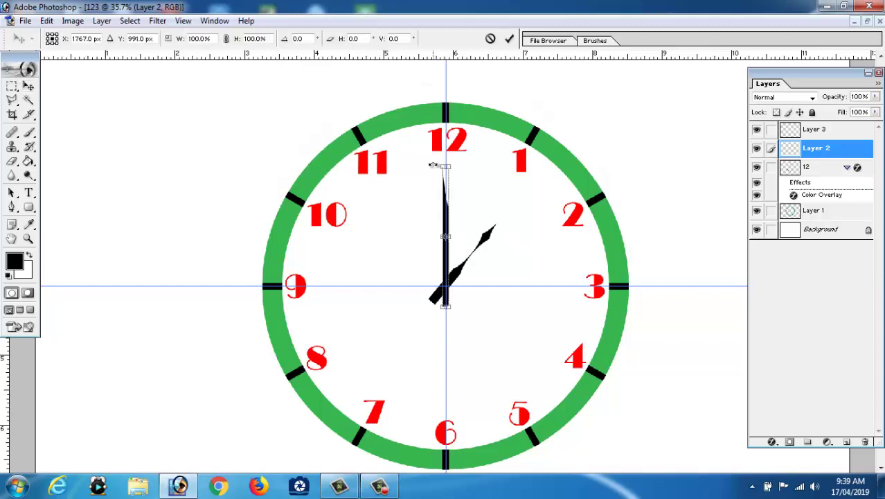
left_click_drag(432, 165, 368, 191)
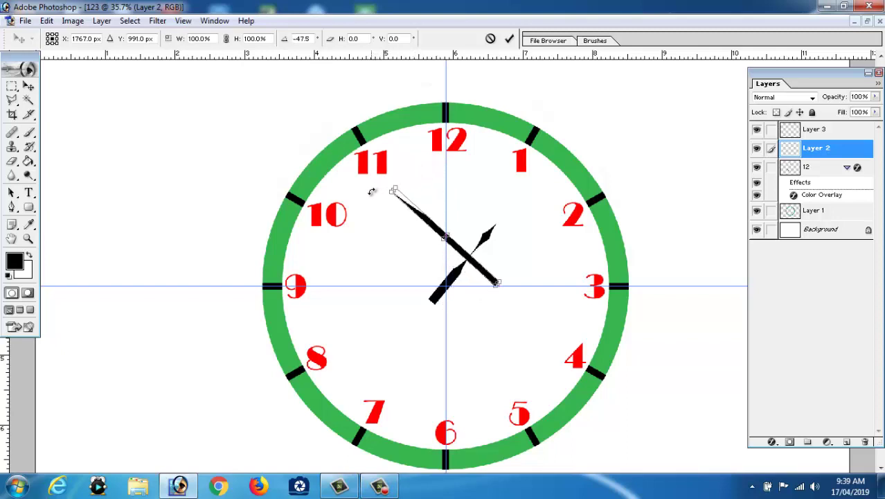
key("Return")
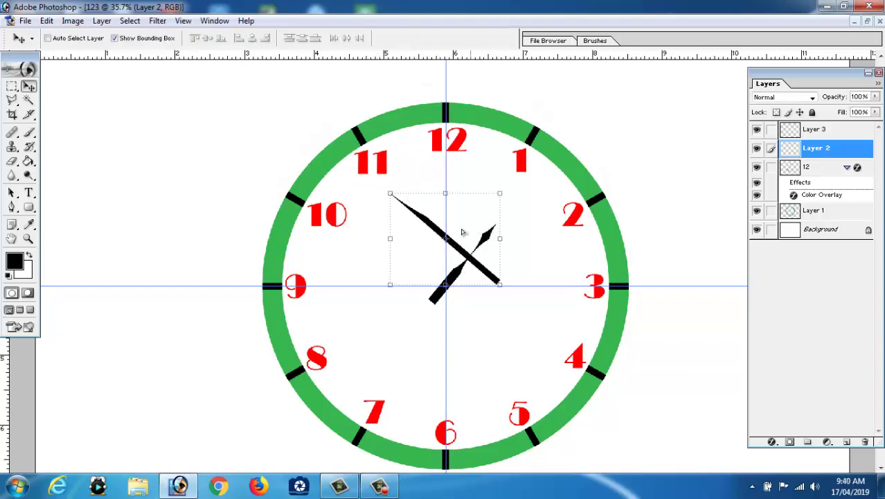
left_click_drag(462, 232, 431, 245)
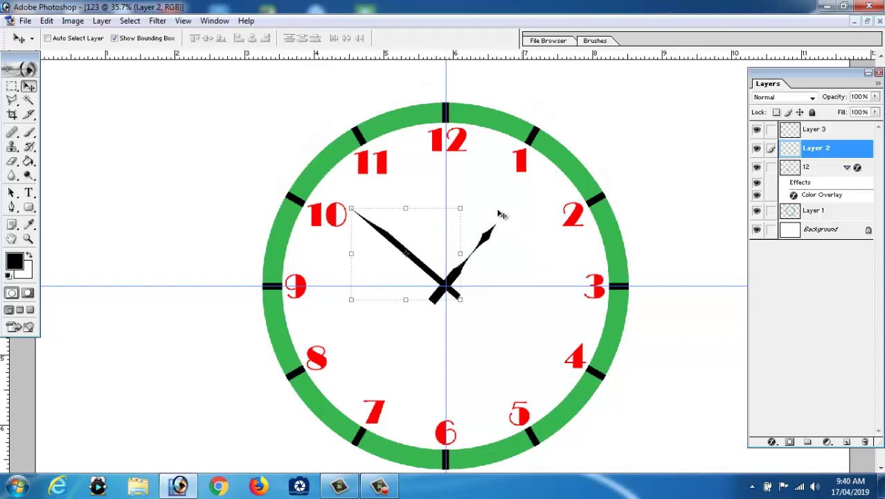
left_click_drag(471, 200, 374, 341)
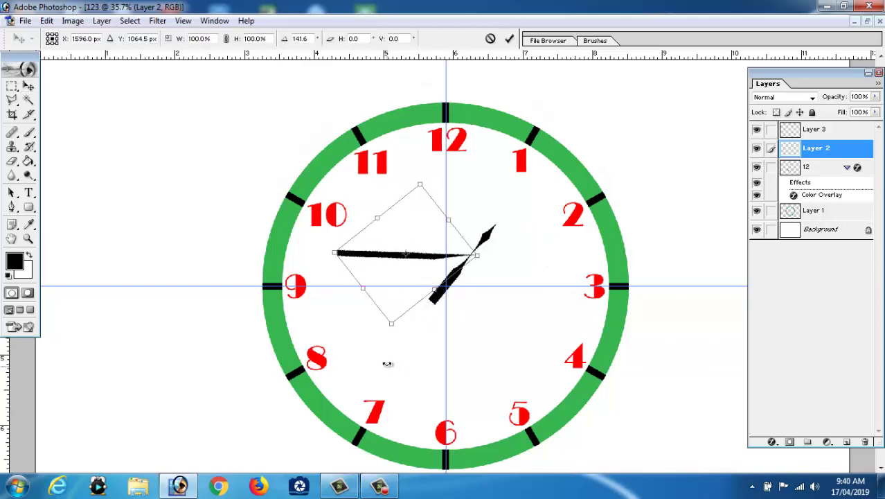
left_click_drag(374, 252, 461, 291)
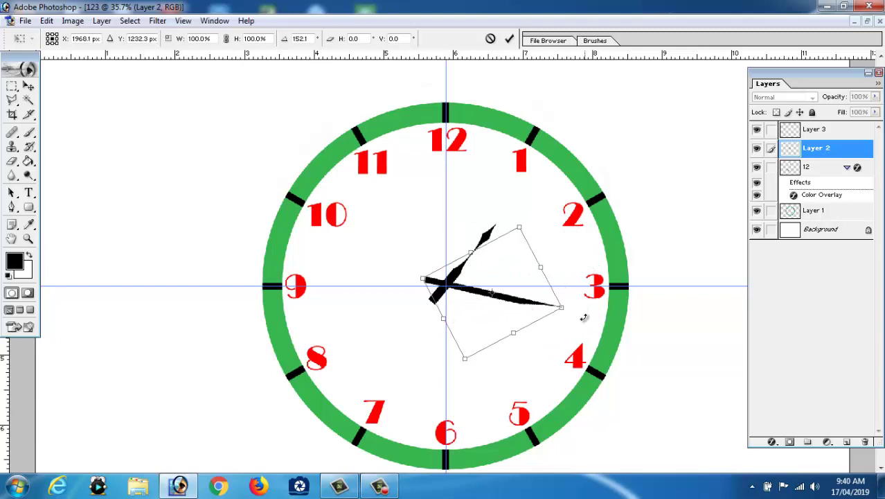
left_click_drag(584, 317, 574, 339)
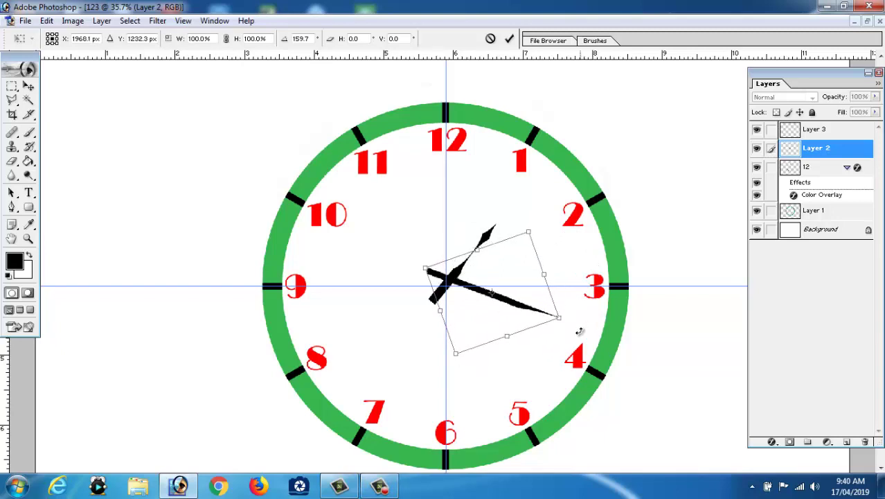
key("Return")
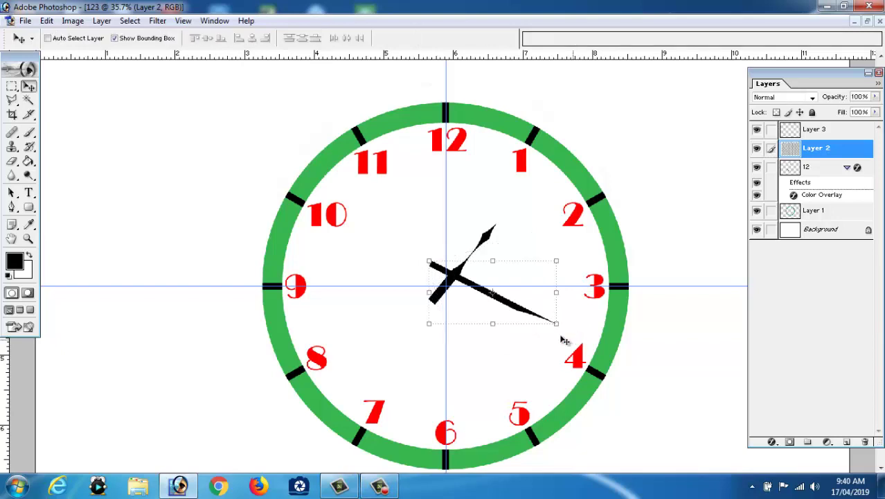
left_click_drag(493, 299, 487, 310)
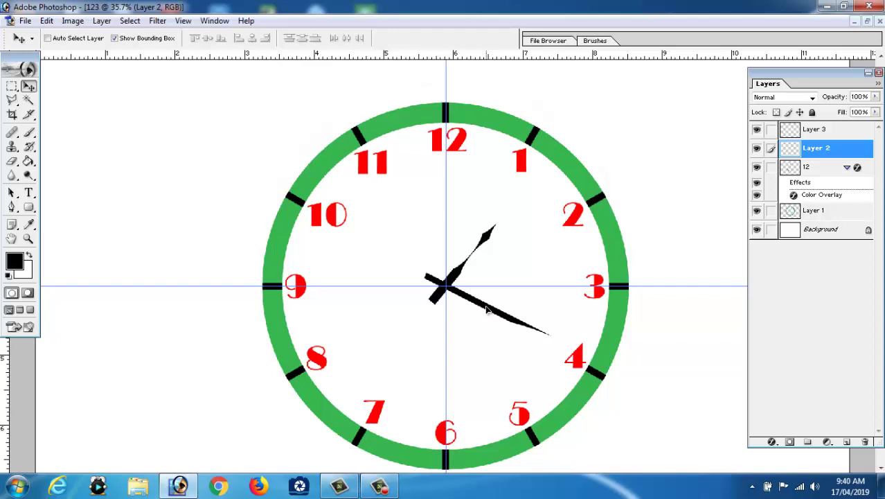
key("ctrl+t")
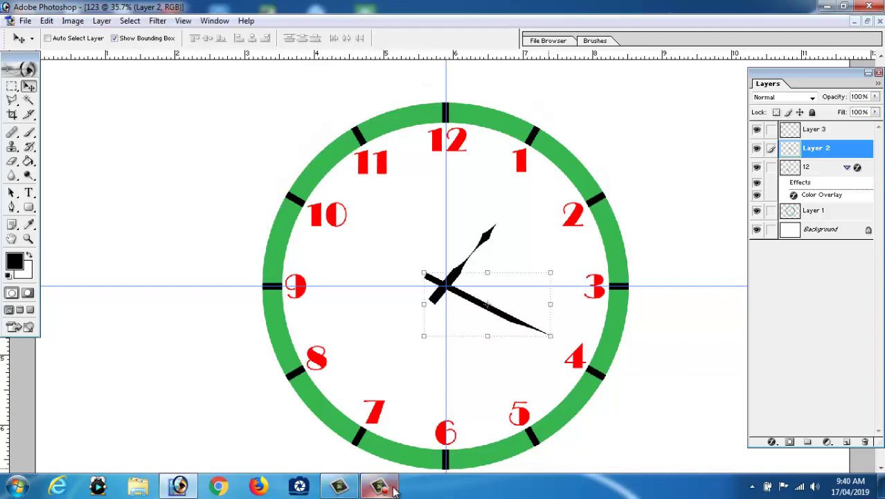
Scale up the minute hand on Layer 2 so its tip reaches the numeral 4
left_click(381, 485)
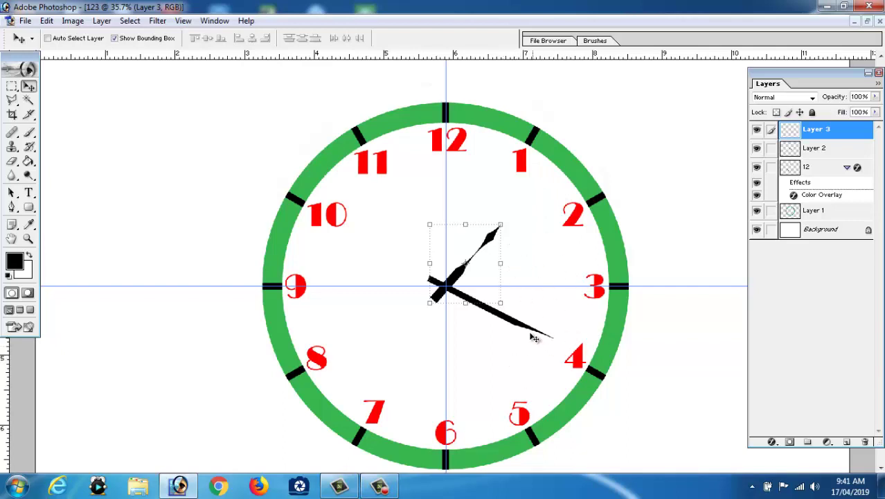
left_click(818, 157)
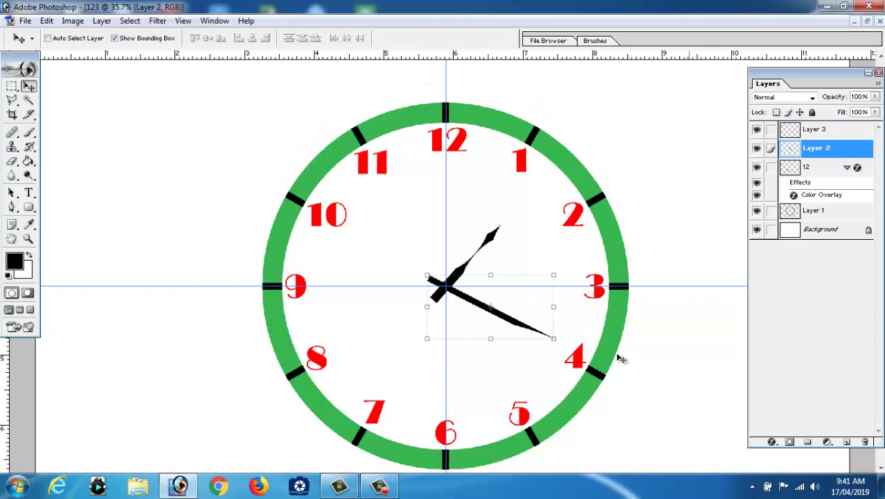
left_click_drag(553, 339, 570, 344)
key("Return")
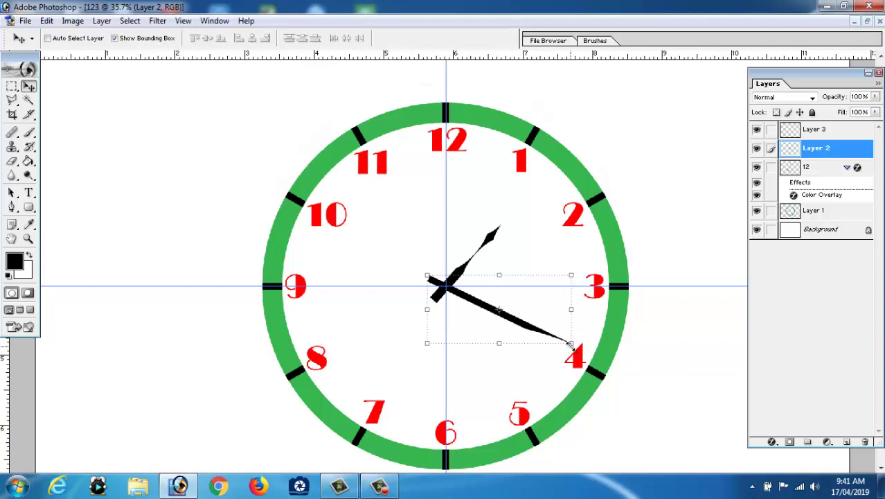
left_click(13, 86)
Fill a tall narrow strip with black on new Layer 4, deselect, and move it left of the clock
left_click_drag(118, 99, 125, 356)
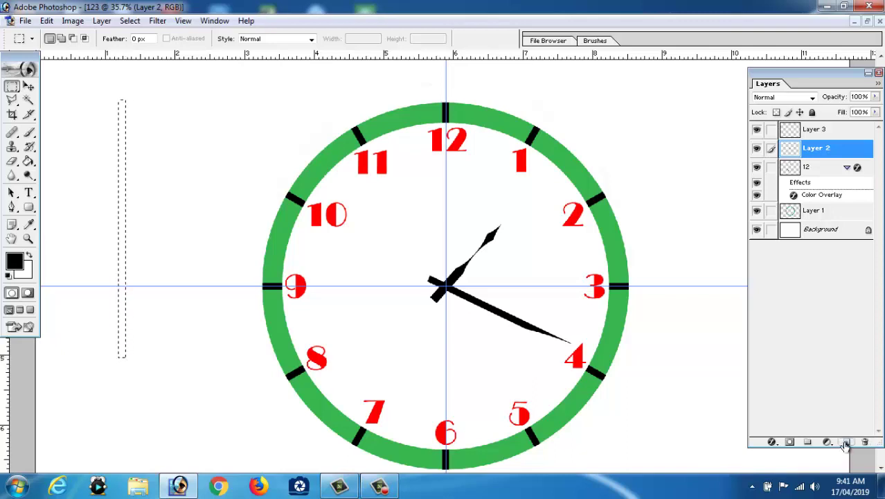
left_click(845, 443)
left_click(28, 161)
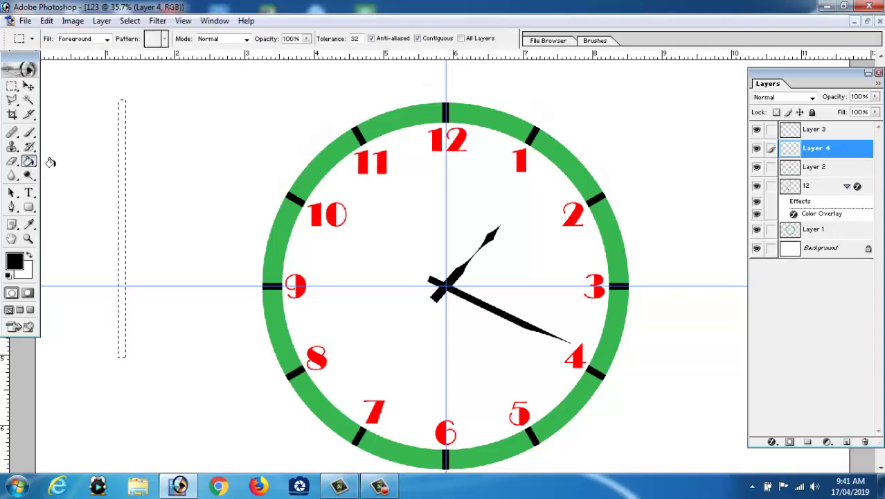
left_click(123, 188)
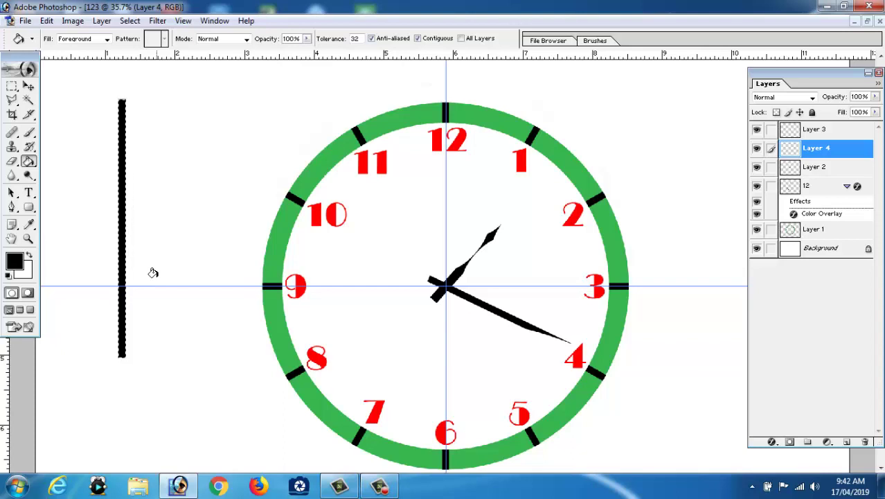
left_click(29, 86)
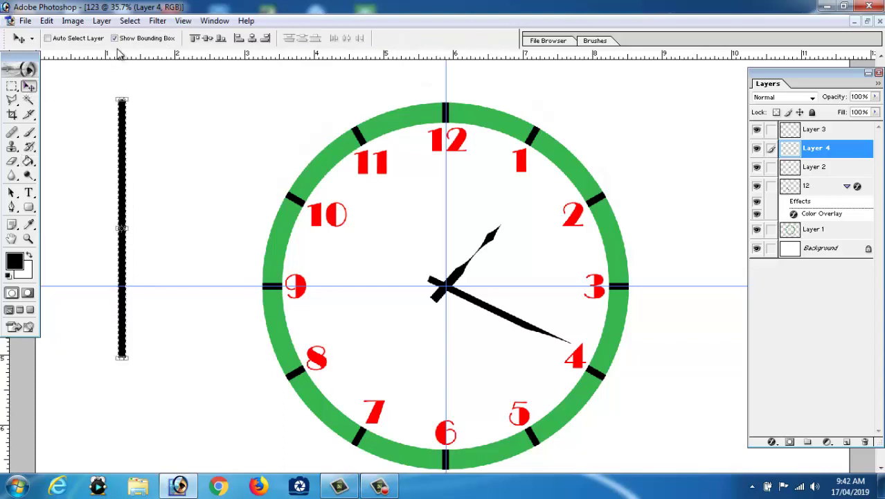
left_click(131, 22)
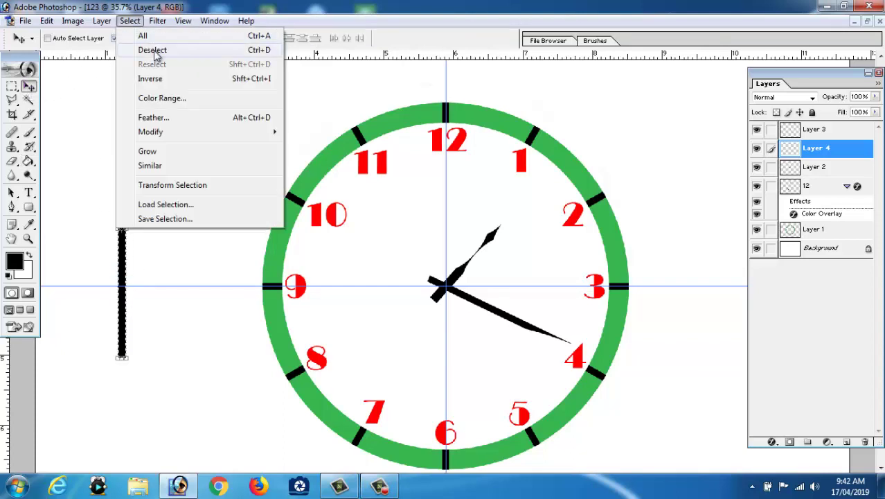
left_click(153, 50)
mouse_move(126, 168)
left_mouse_down()
mouse_move(477, 213)
mouse_move(96, 192)
left_mouse_up()
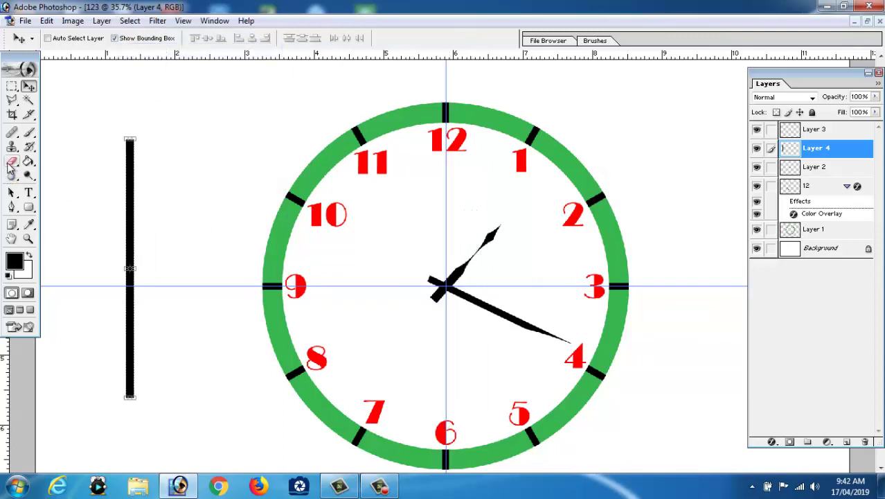
Notch the Layer 4 bar into a wavy shape, narrow it, and centre it under the 12
left_click(12, 161)
left_click(172, 150)
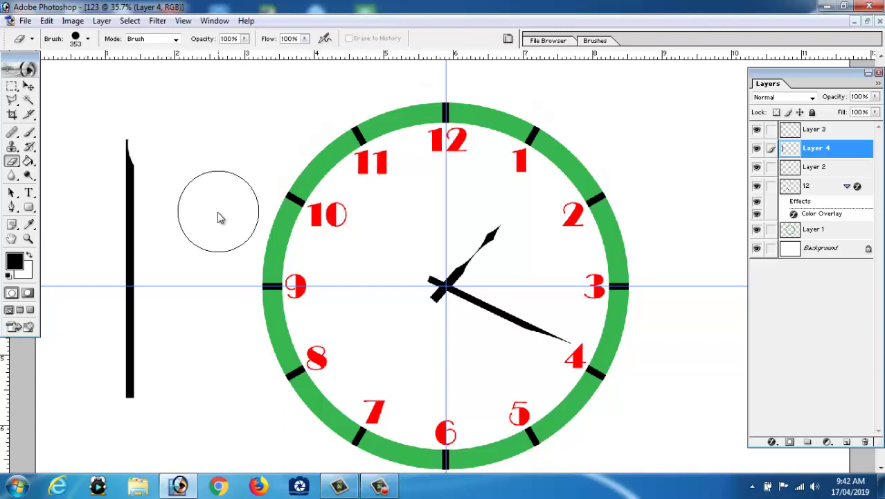
left_click_drag(172, 188, 172, 166)
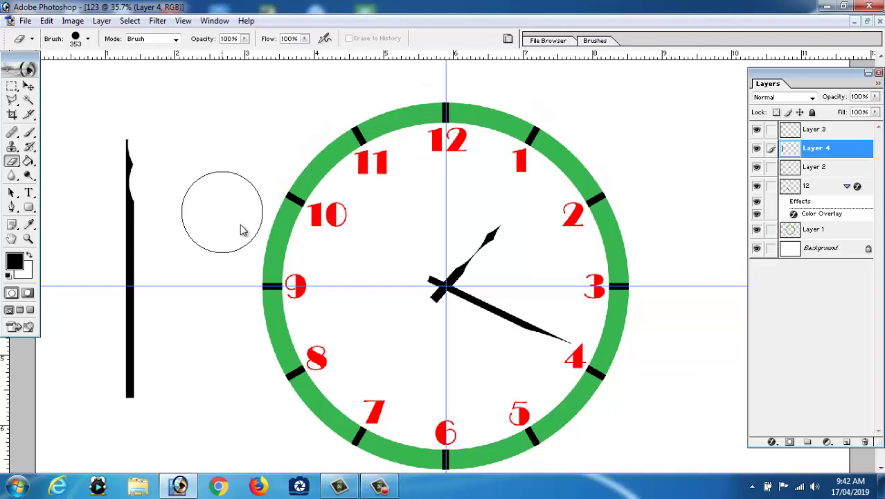
left_click(172, 229)
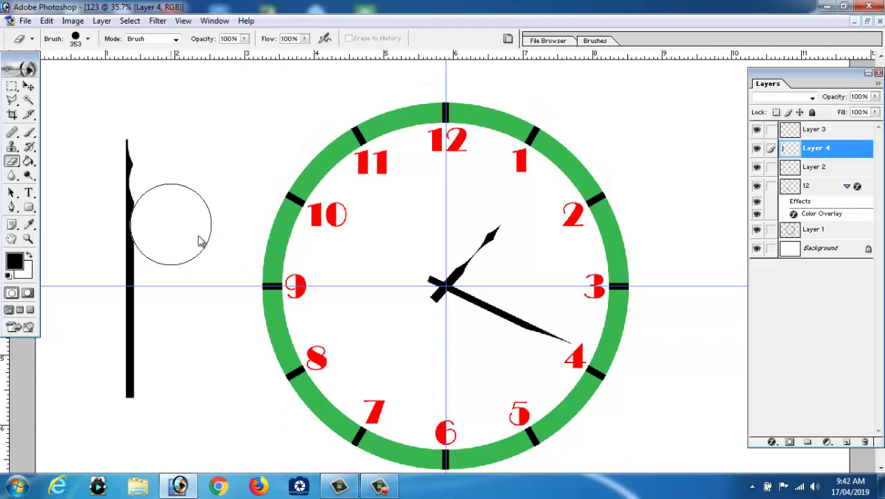
left_click(28, 86)
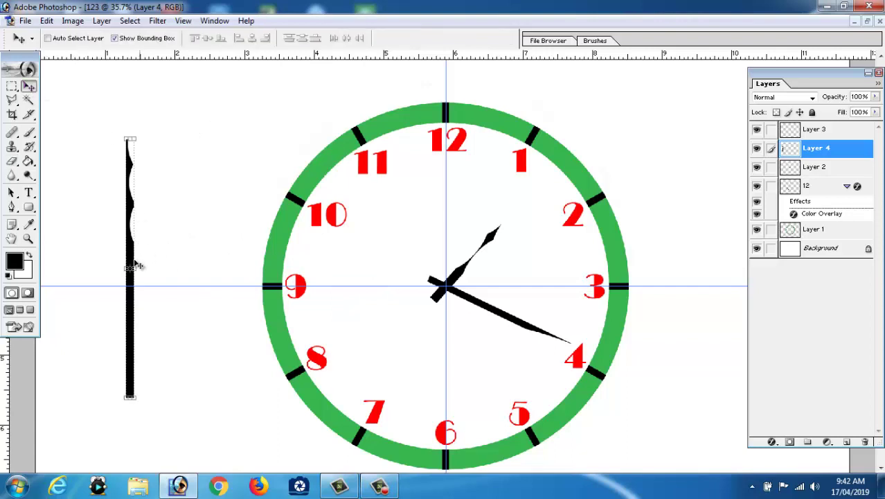
mouse_move(137, 266)
left_mouse_down()
mouse_move(151, 205)
mouse_move(153, 222)
left_mouse_up()
key("ctrl+t")
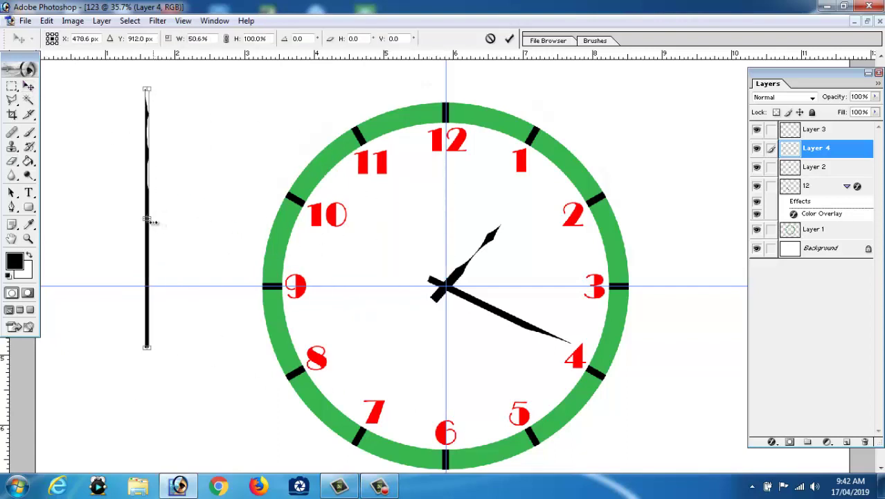
key("Return")
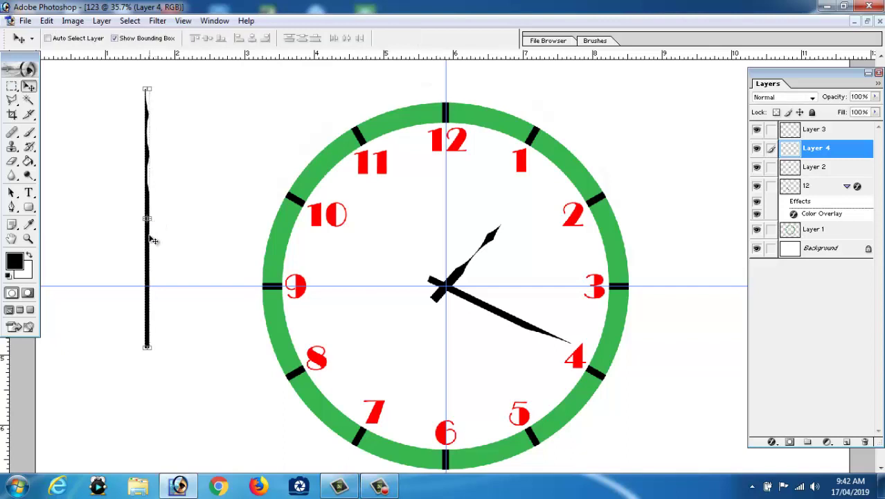
left_click_drag(152, 238, 450, 299)
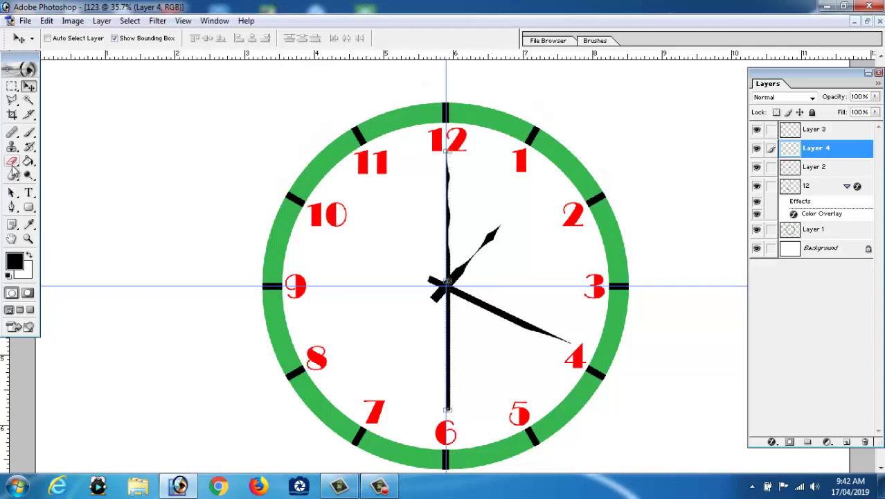
Erase the new hand's lower part below the clock centre
left_click(11, 160)
left_click_drag(454, 405, 451, 350)
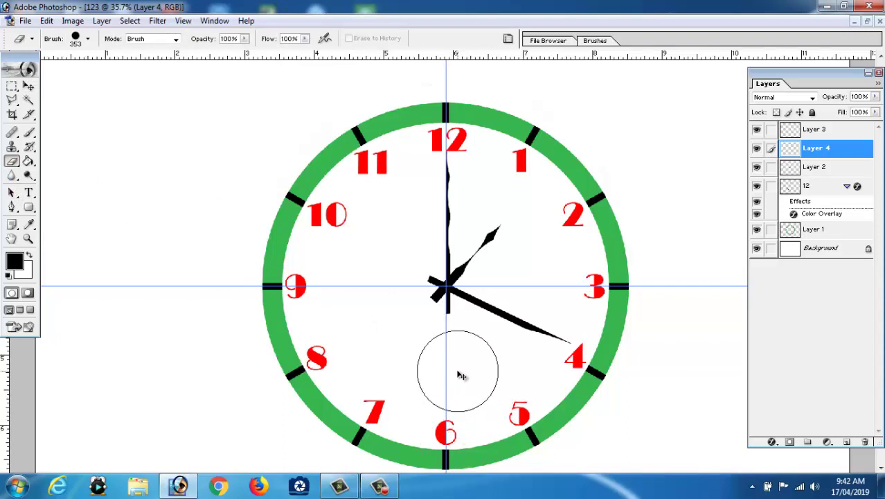
left_click(28, 86)
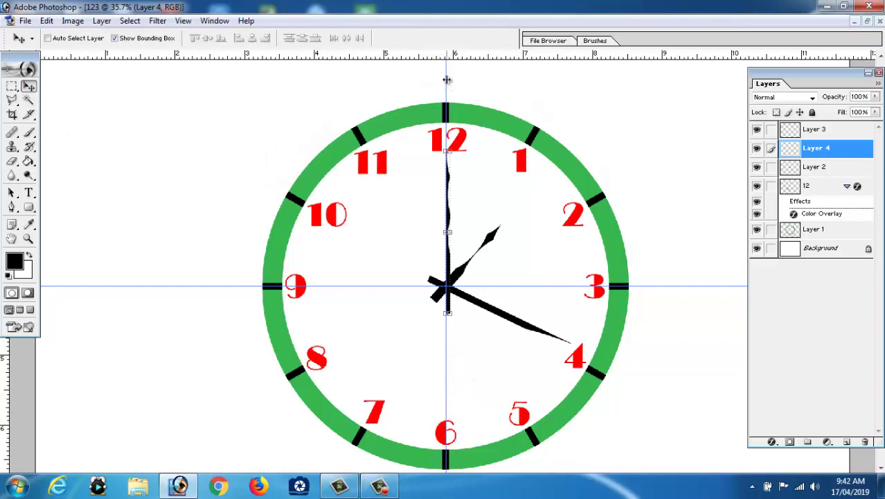
On a new layer, paint a 38 px pure red (FF0000) dot at the clock centre at 100% opacity
left_click(848, 442)
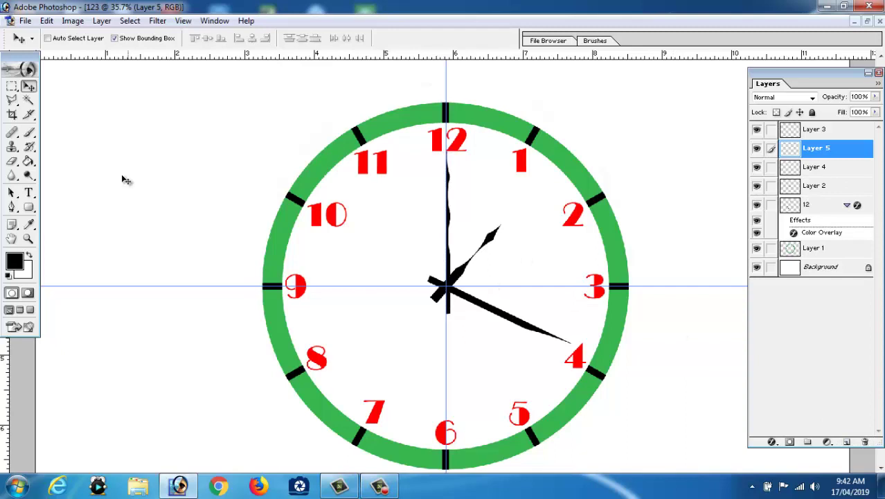
left_click(29, 132)
left_click(87, 39)
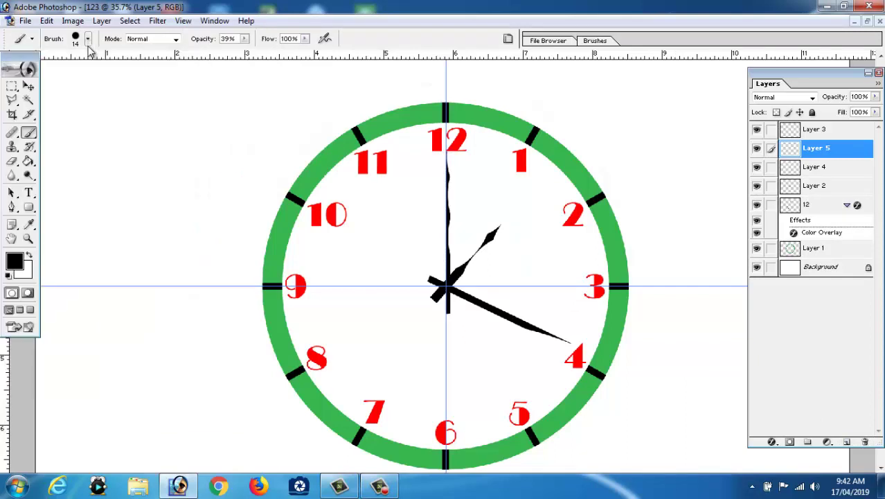
left_click(14, 261)
type("255")
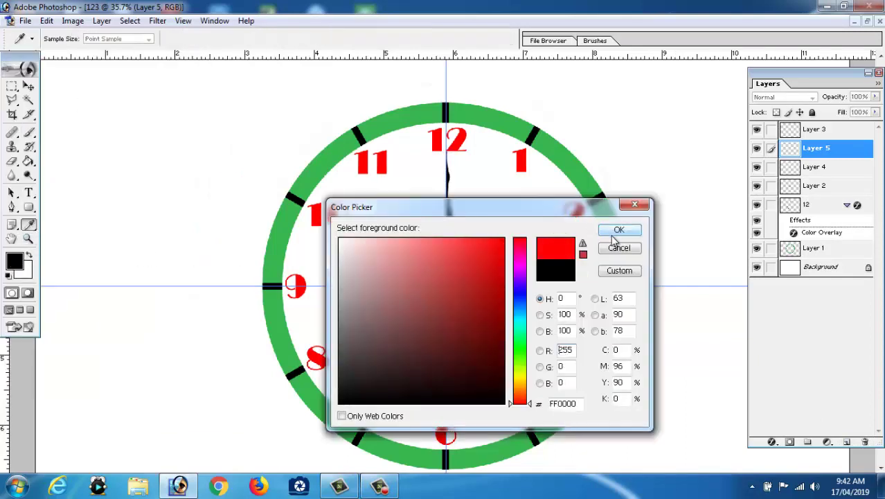
left_click(618, 229)
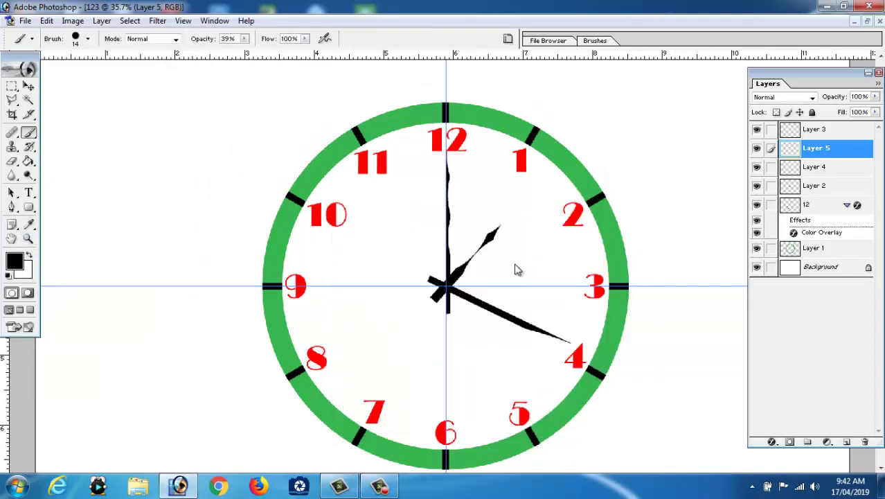
left_click(87, 38)
left_click_drag(45, 72, 38, 72)
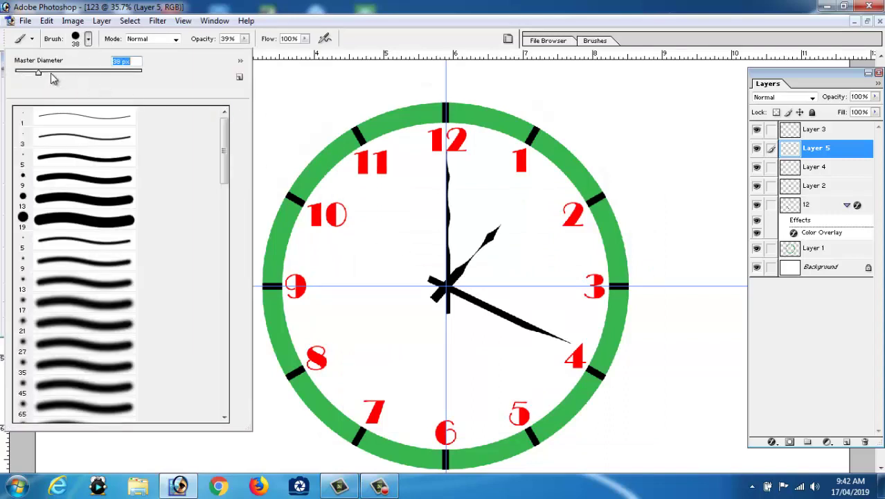
left_click(276, 81)
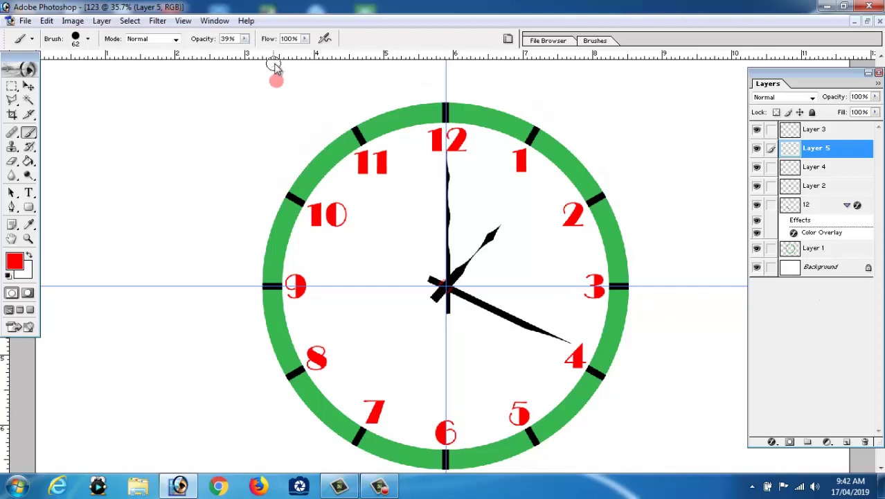
left_click(245, 39)
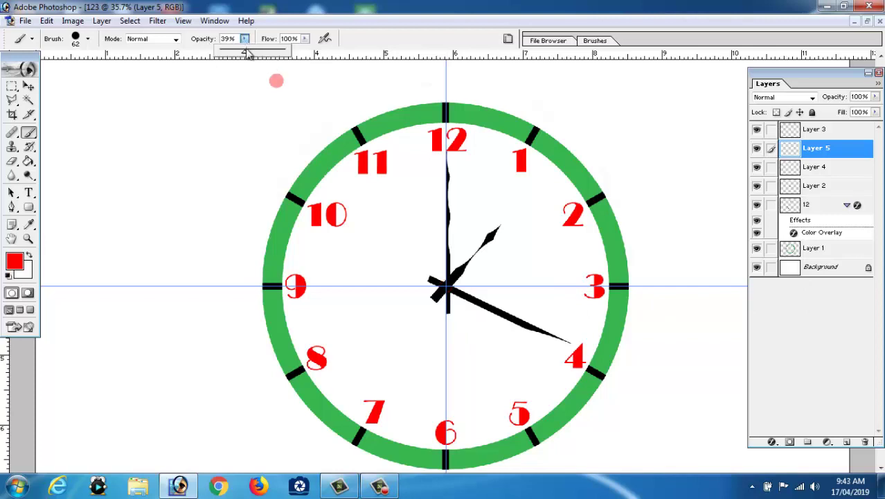
left_click_drag(244, 52, 284, 52)
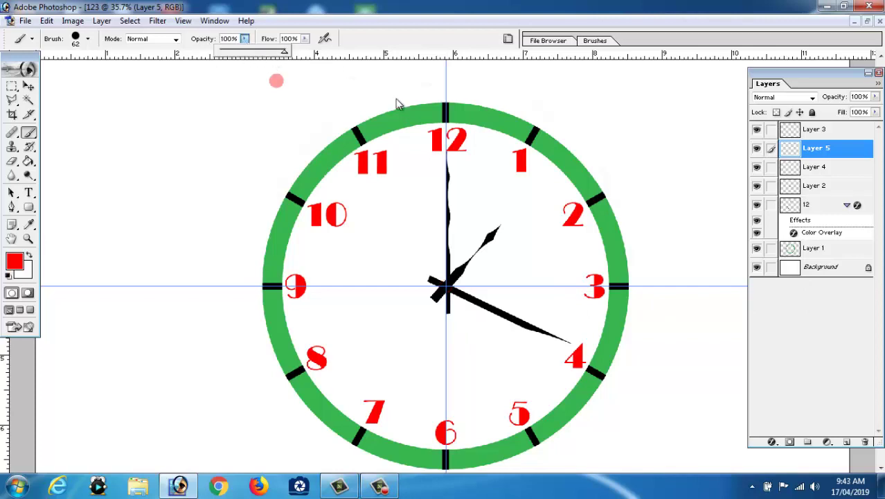
left_click(445, 284)
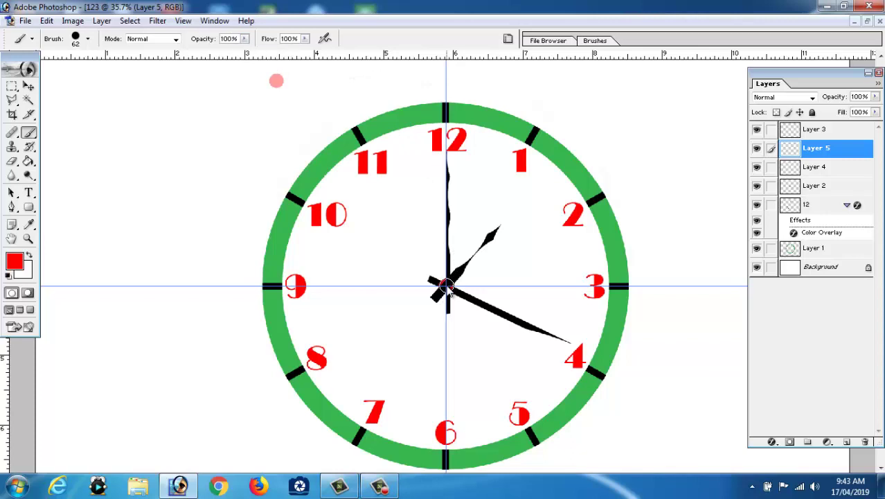
Move Layer 5 to the top of the stack and enlarge the red dot to about 123%
left_click(28, 86)
left_click_drag(828, 150, 817, 129)
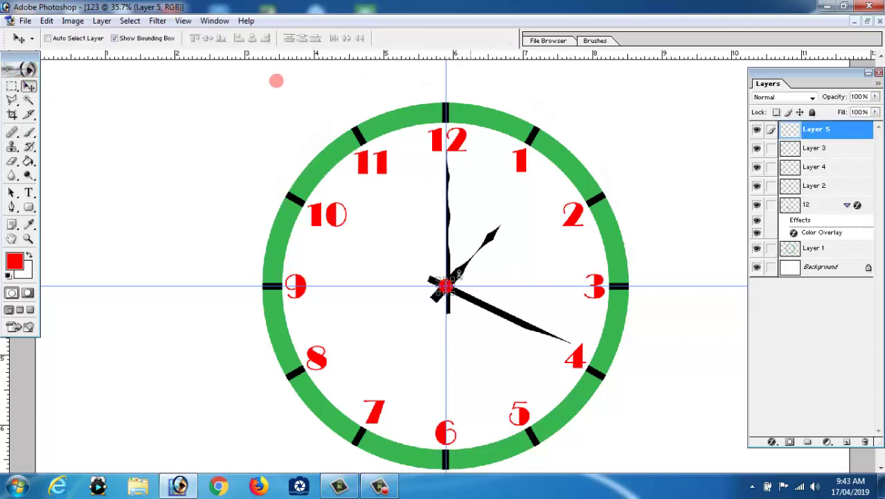
key("ctrl+t")
left_click_drag(452, 278, 457, 275)
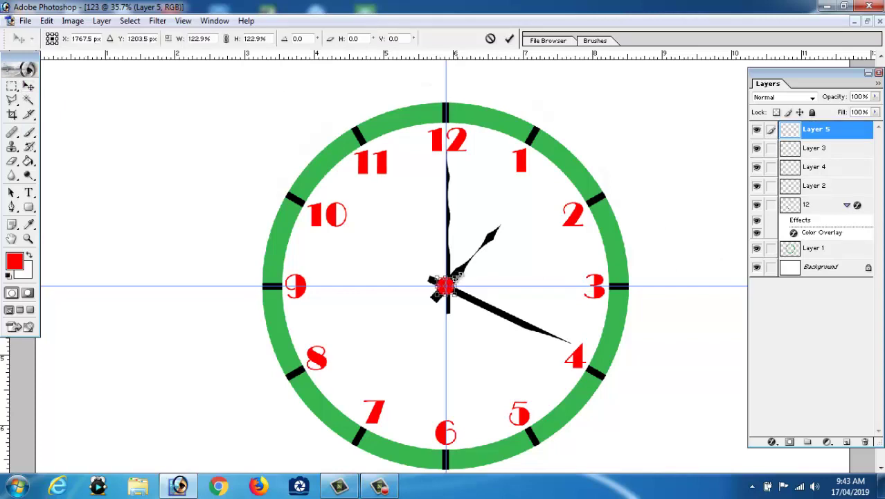
key("Return")
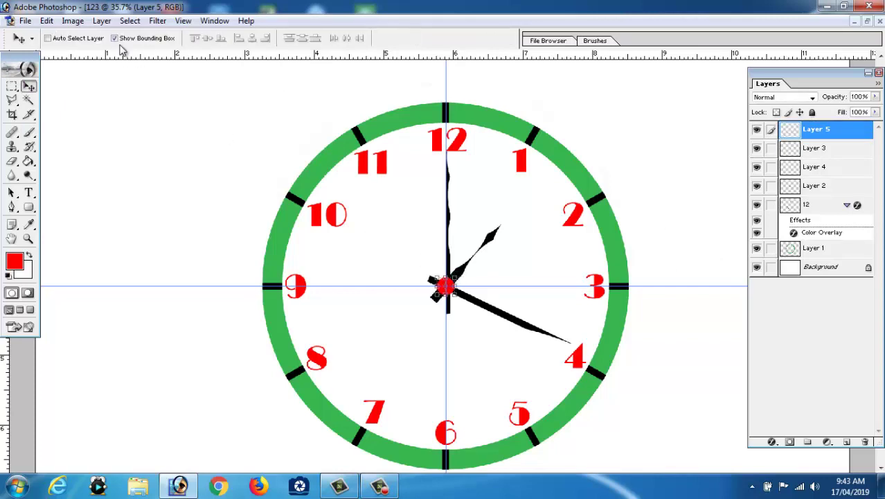
left_click(115, 38)
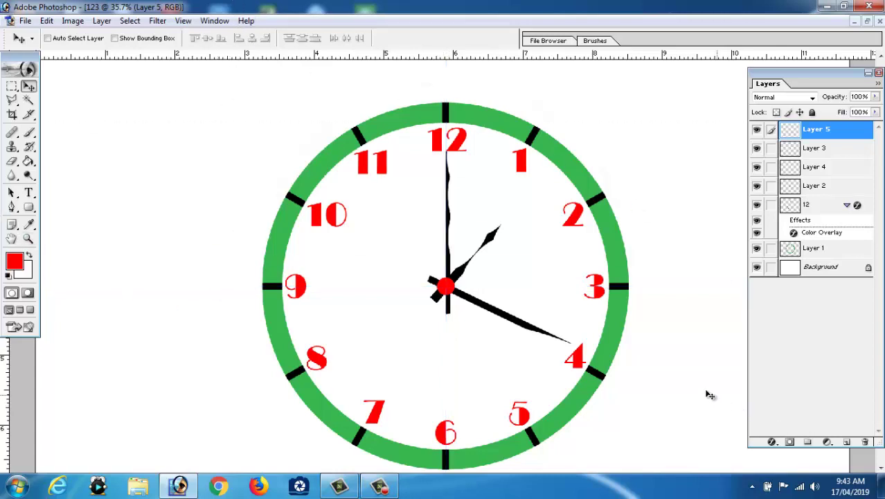
scroll(688, 394, "down", 2)
Add Layer 6 and set the brush to 455 px, undoing a trial red disc
scroll(688, 393, "up", 1)
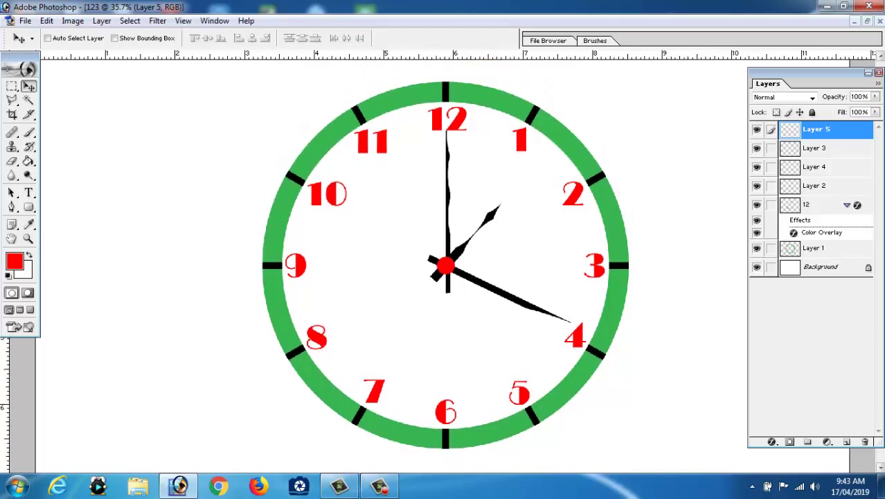
left_click(846, 442)
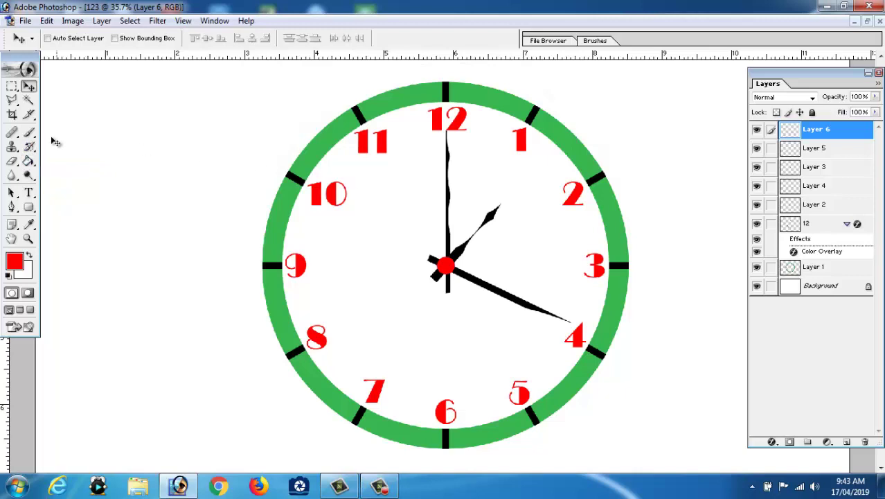
left_click(29, 133)
left_click(89, 40)
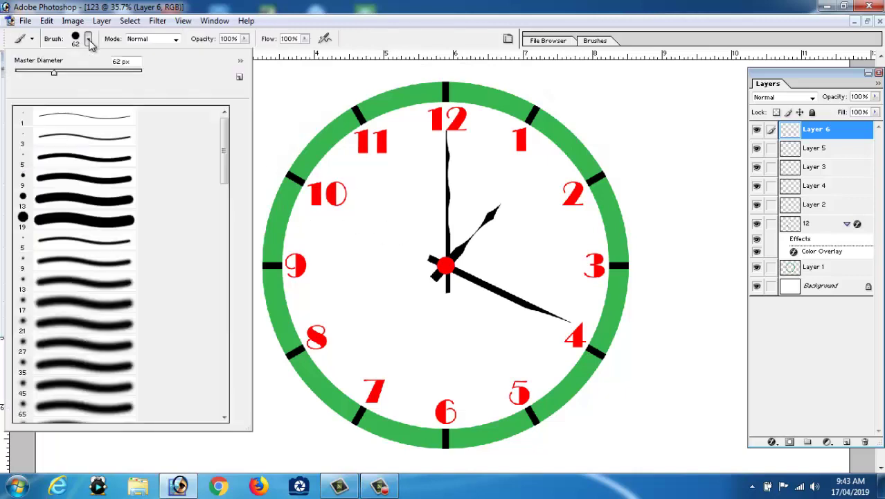
left_click_drag(108, 75, 127, 72)
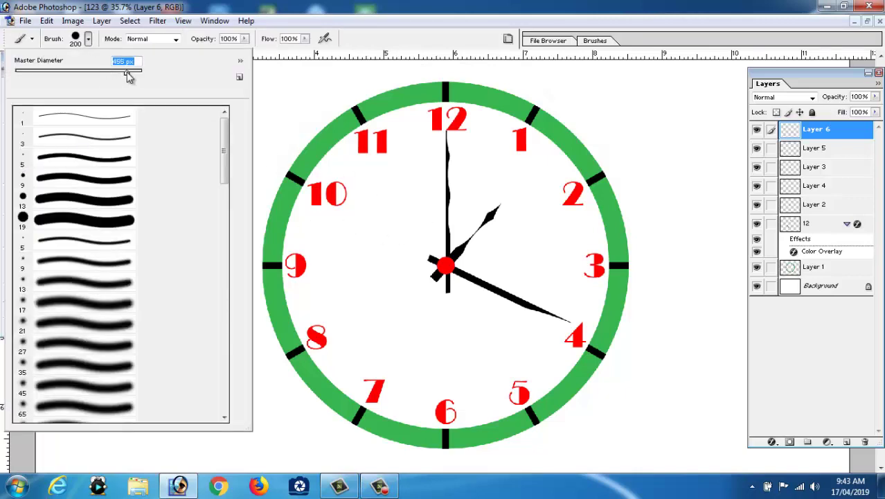
left_click(447, 273)
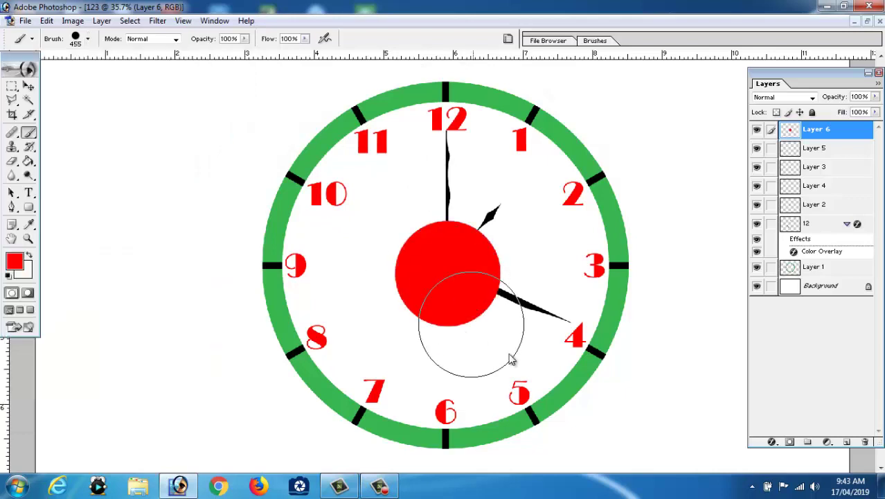
key("ctrl+z")
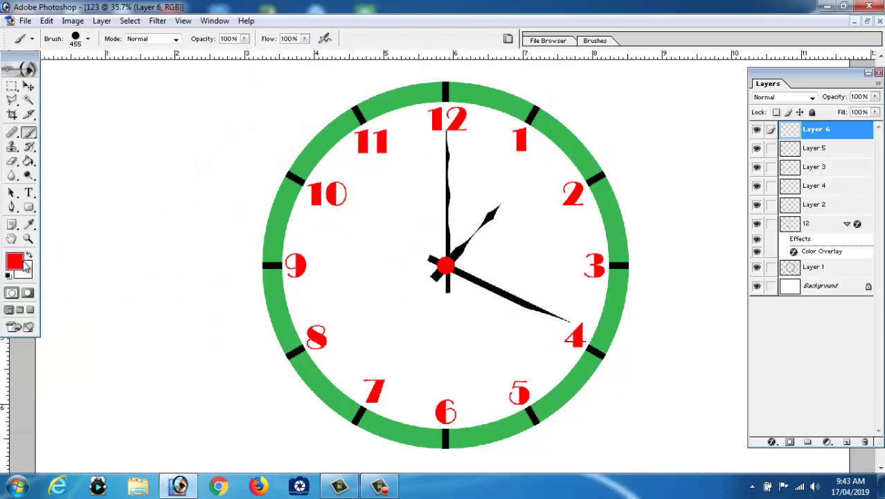
Set the foreground colour to deep teal 247184
left_click(14, 261)
left_click(520, 316)
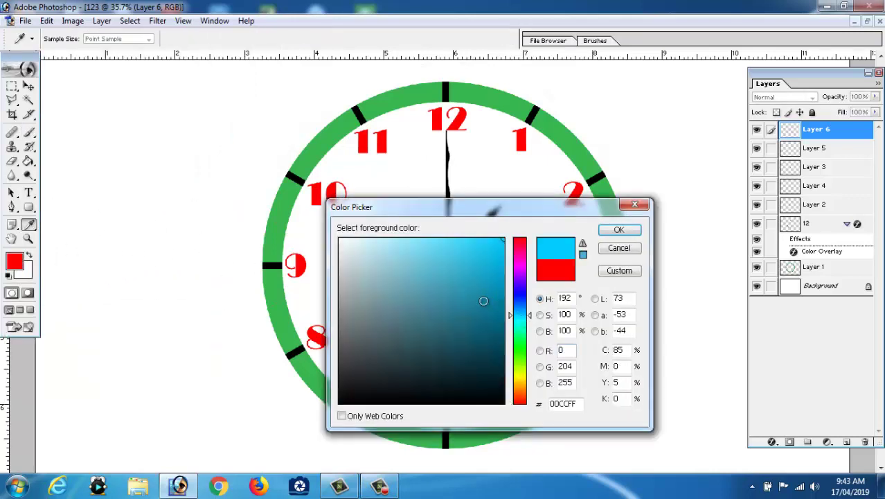
left_click(425, 312)
left_click(459, 317)
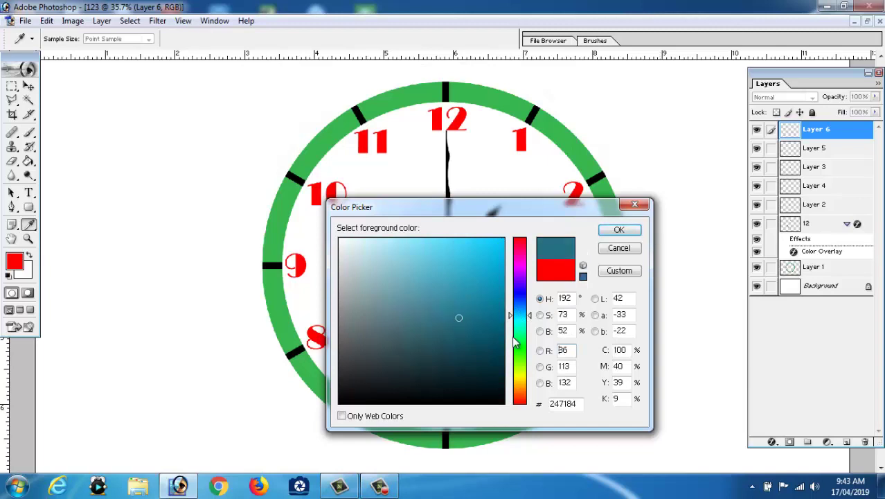
left_click(619, 229)
Paint a teal circle at the clock centre and nudge it into place
key("b")
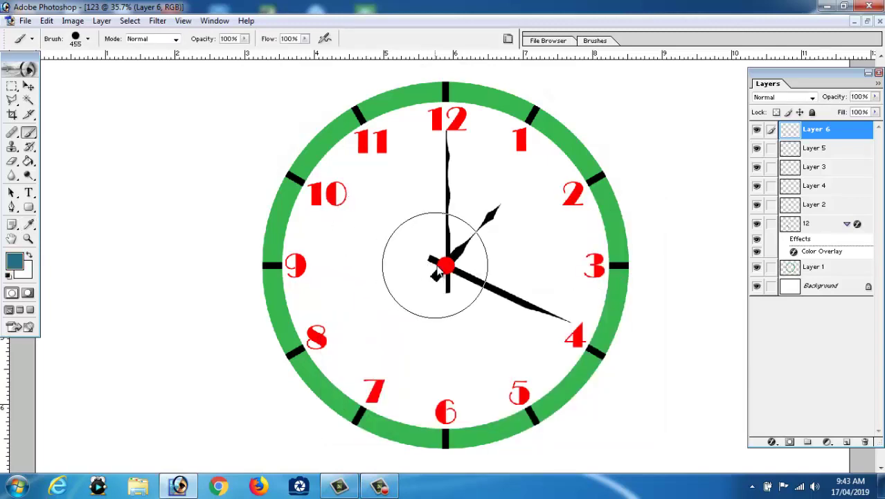
left_click(436, 264)
left_click(28, 86)
mouse_move(437, 256)
left_mouse_down()
mouse_move(438, 281)
mouse_move(436, 270)
left_mouse_up()
Scale the teal circle to fill the face and move Layer 6 just above Background
left_click(114, 38)
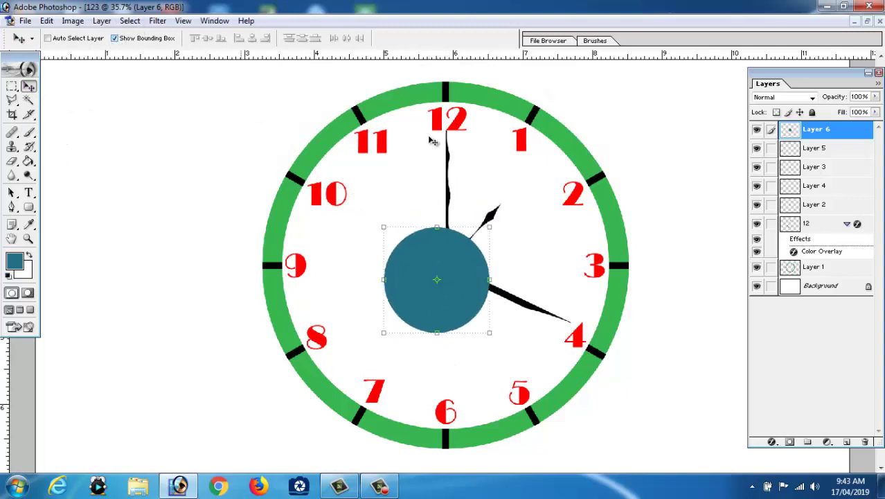
left_click_drag(490, 226, 583, 104)
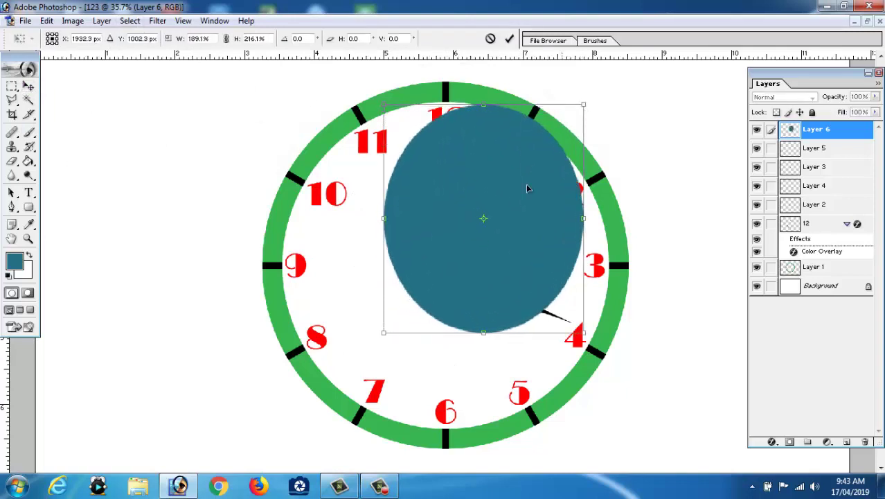
left_click_drag(383, 333, 344, 410)
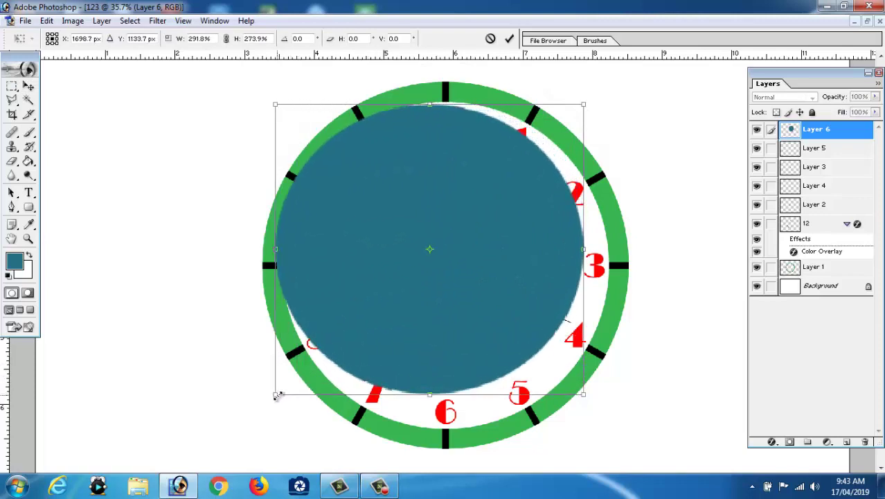
left_click_drag(430, 409, 439, 438)
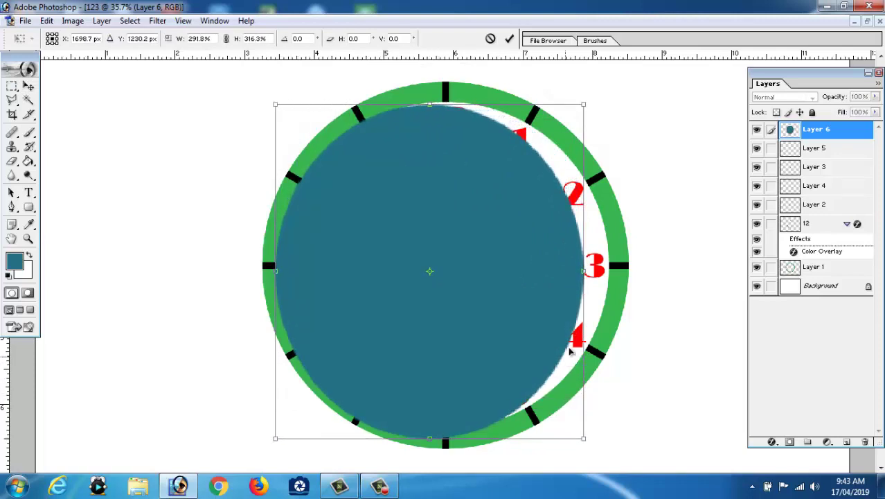
left_click_drag(585, 270, 617, 270)
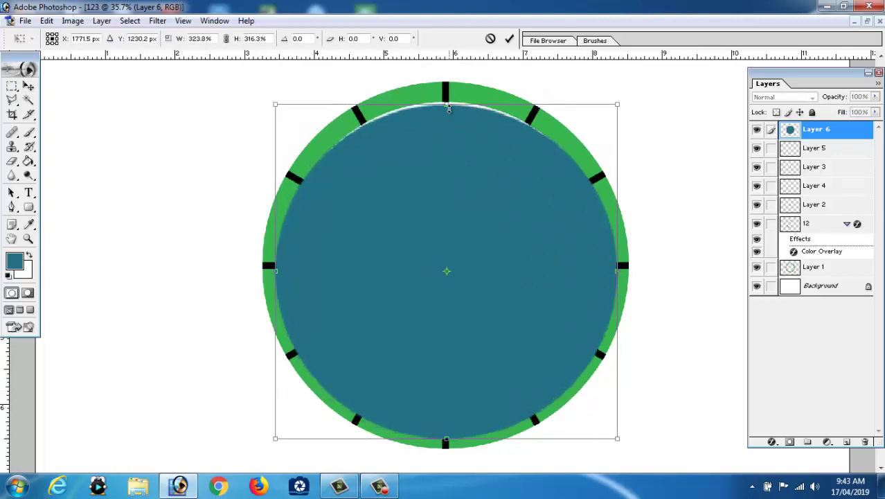
left_click_drag(449, 108, 447, 92)
key("Return")
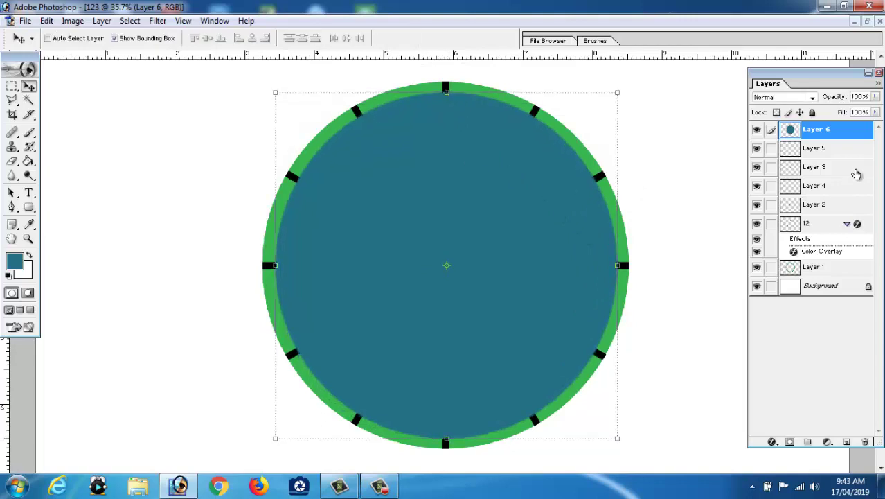
left_click_drag(842, 136, 846, 158)
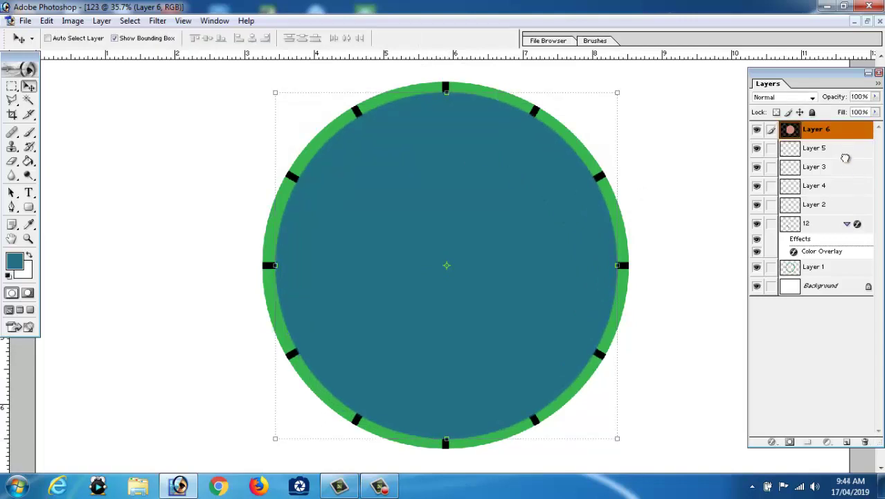
left_click_drag(849, 210, 844, 286)
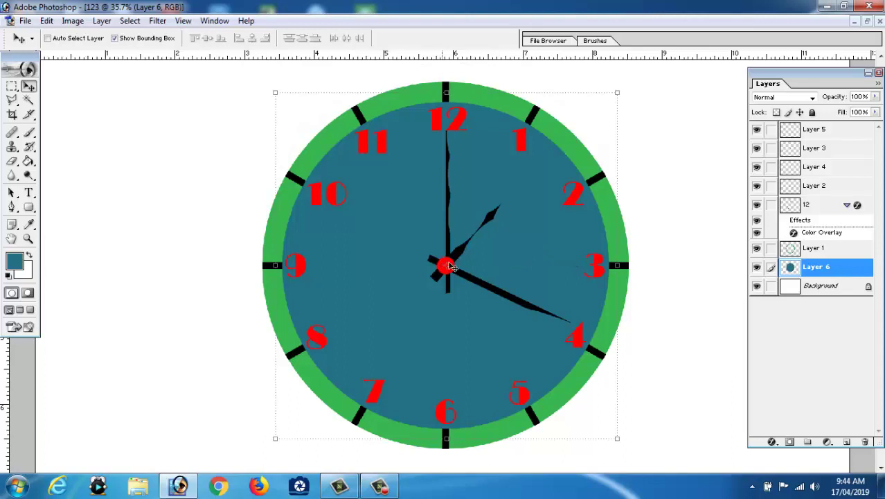
Set up a soft round brush enlarged to 1566 px
left_click(28, 133)
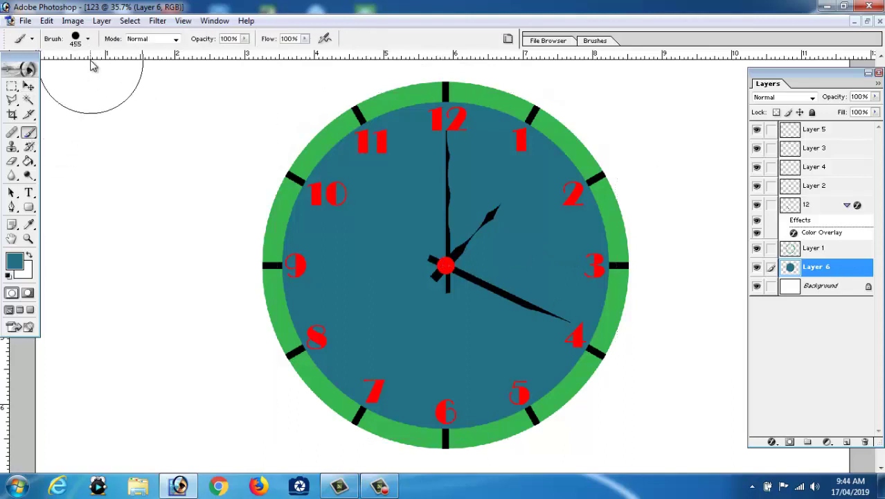
left_click(88, 39)
left_click(116, 291)
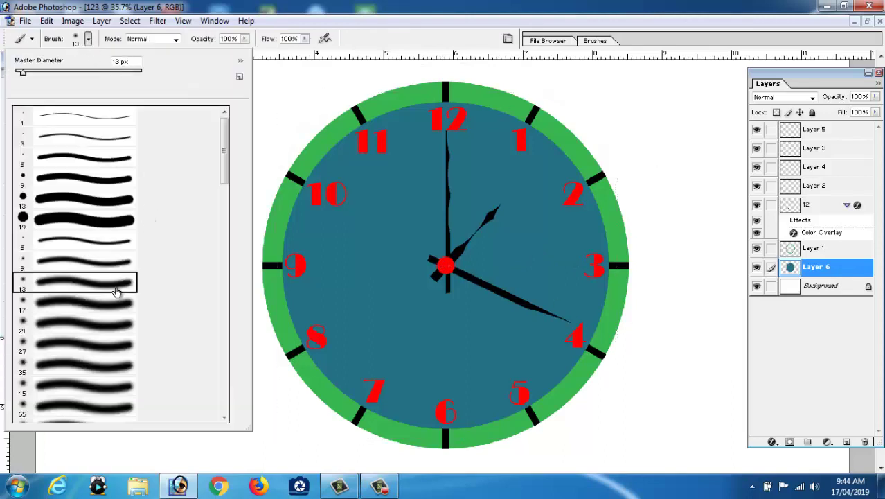
left_click(111, 72)
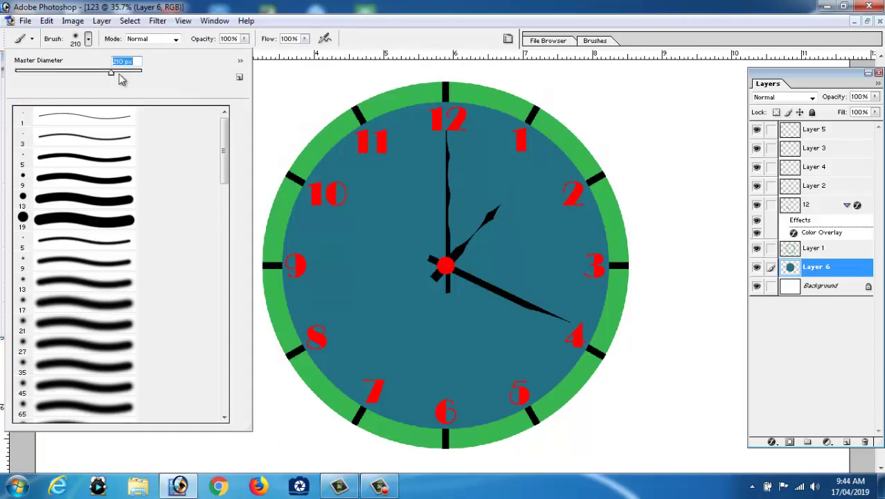
left_click_drag(120, 79, 131, 74)
left_click(139, 73)
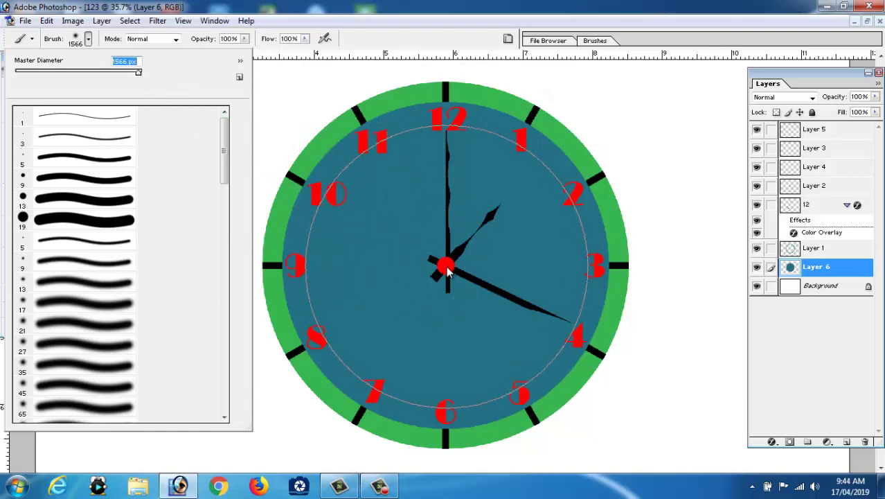
key("Return")
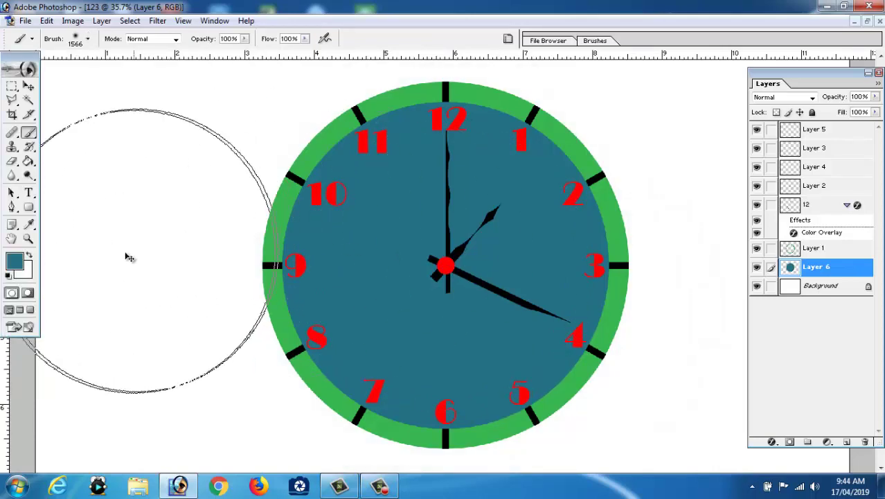
Make white the painting colour, shrink the brush to 1200 px, and test-paint a glow, then undo it
left_click(29, 257)
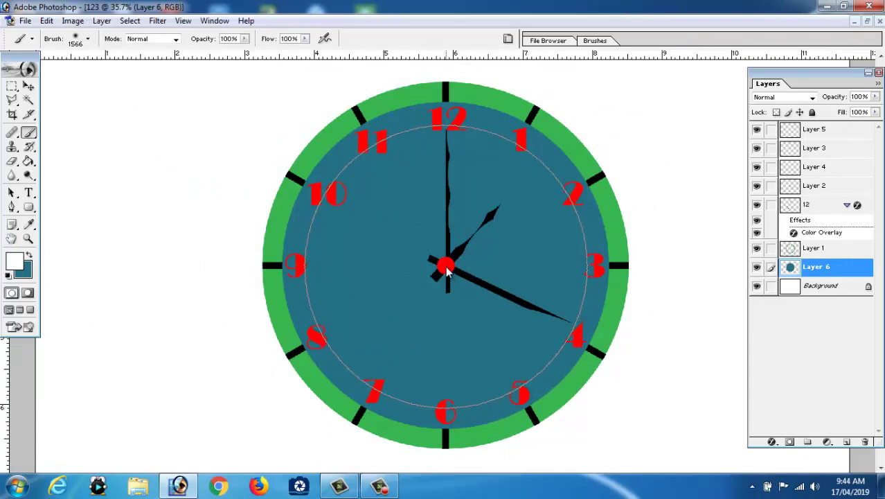
key("bracketleft")
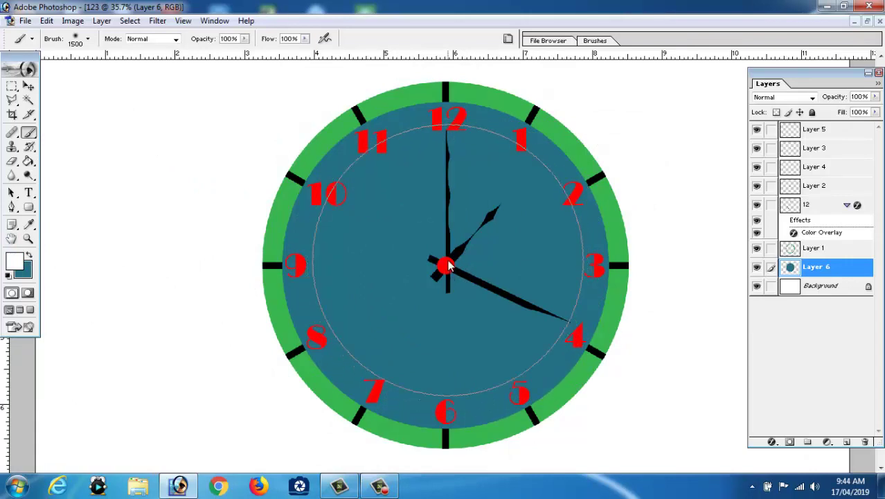
key("bracketleft")
key("bracketleft")
key("bracketleft")
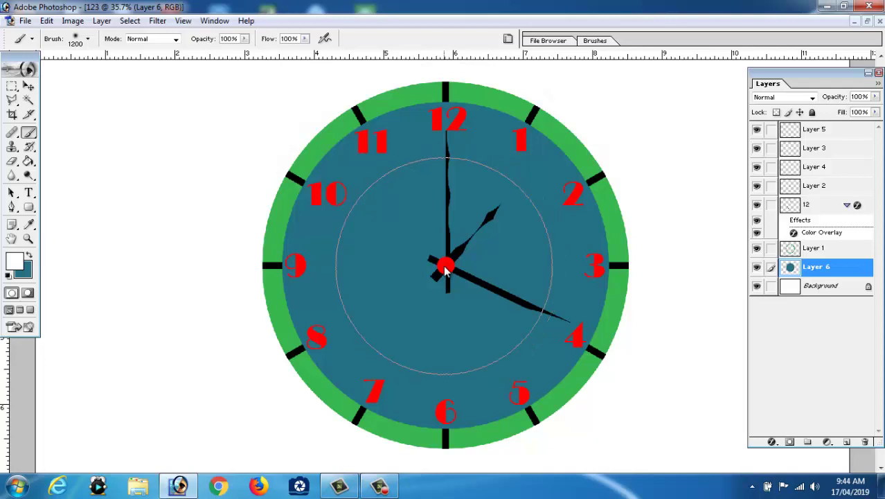
left_click(446, 270)
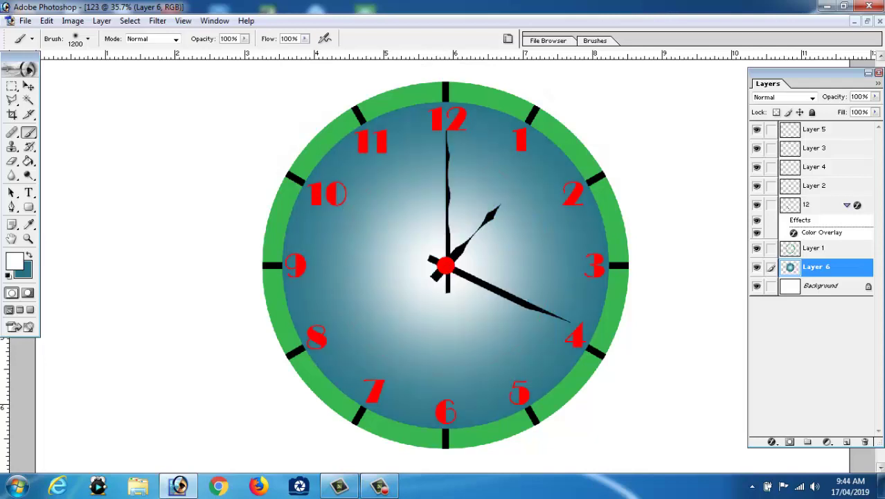
key("ctrl+z")
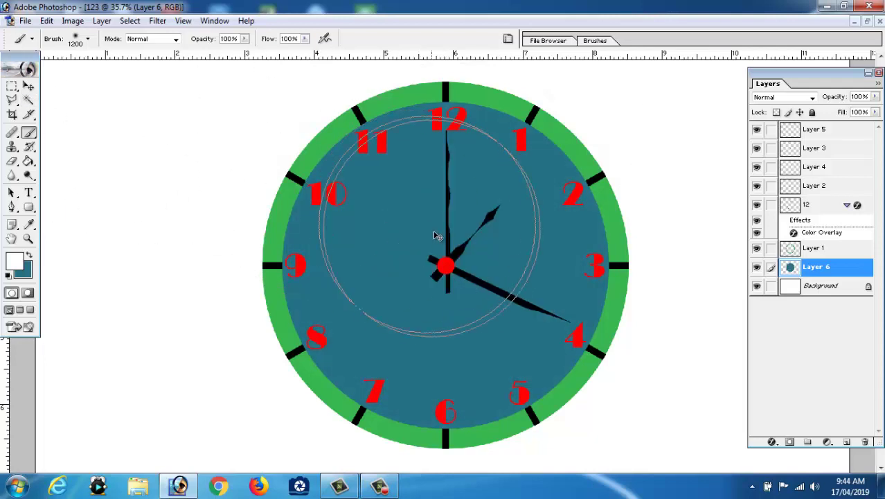
Paint a white centre glow, then tint the face with Hue -34, Saturation +100, Lightness +80
left_click(448, 272)
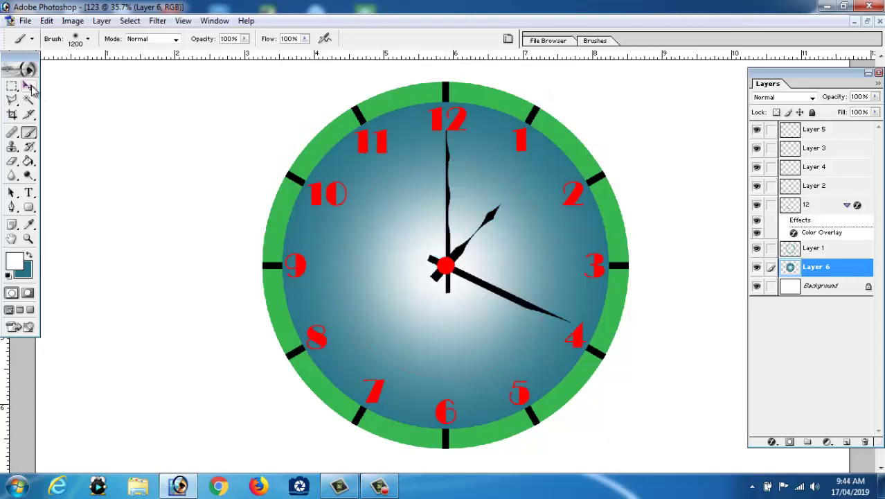
key("v")
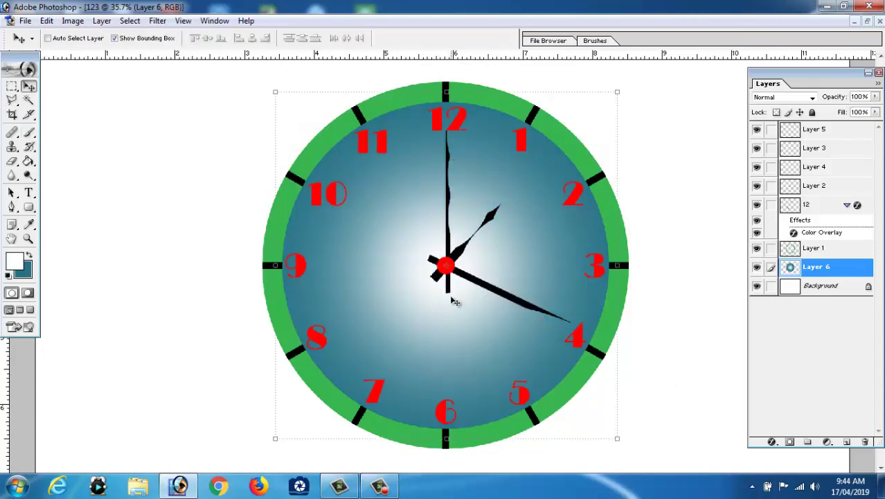
left_click(72, 21)
mouse_move(102, 55)
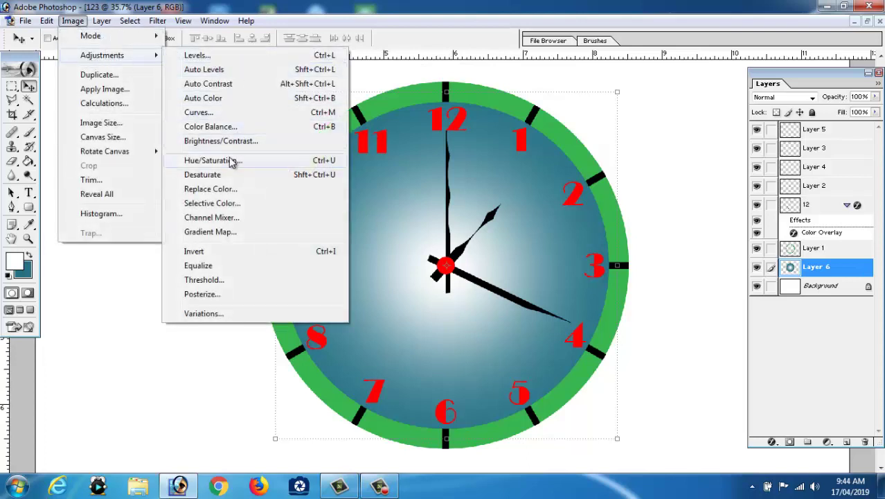
left_click(232, 160)
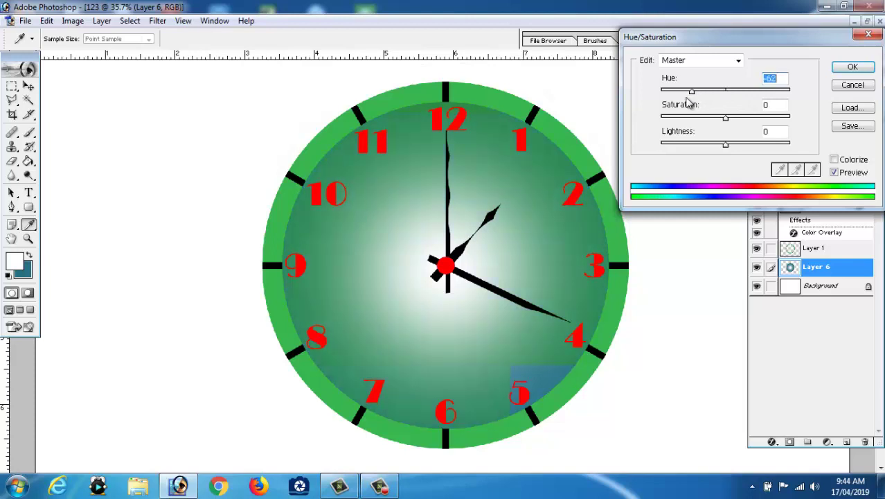
mouse_move(724, 92)
left_mouse_down()
mouse_move(637, 107)
mouse_move(789, 97)
left_mouse_up()
key("Return")
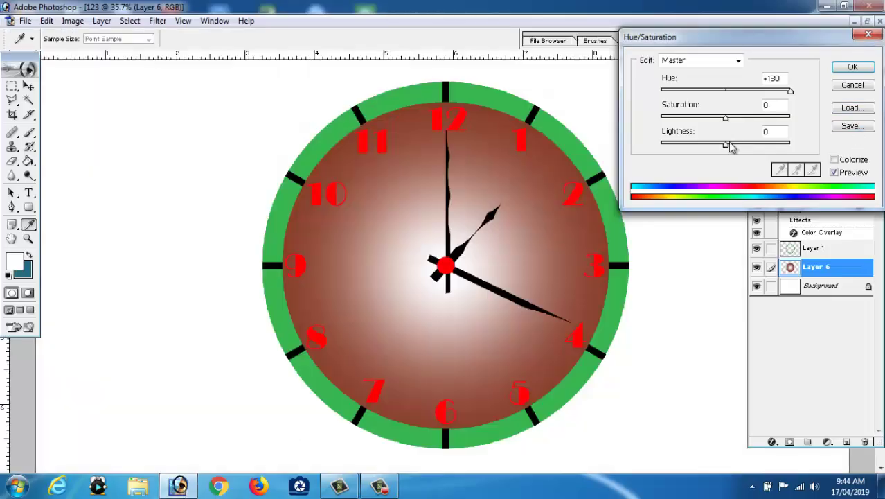
mouse_move(729, 145)
left_mouse_down()
mouse_move(776, 144)
mouse_move(712, 146)
mouse_move(778, 146)
left_mouse_up()
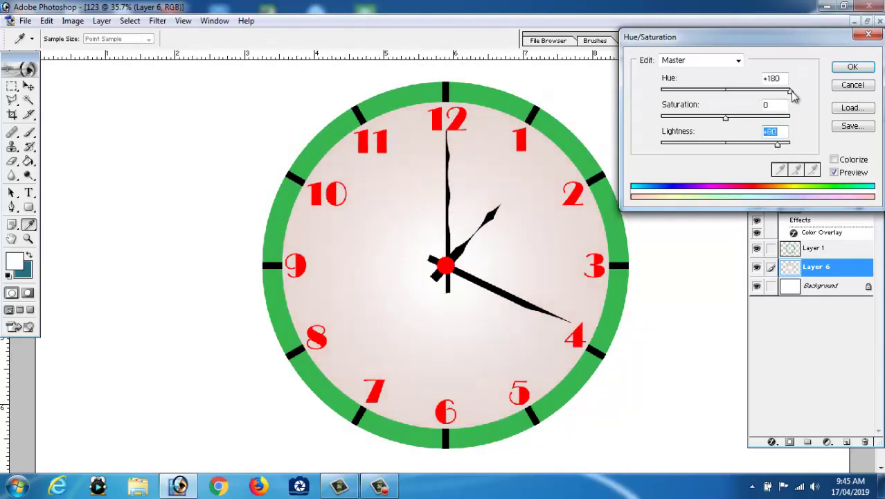
left_click_drag(791, 91, 715, 92)
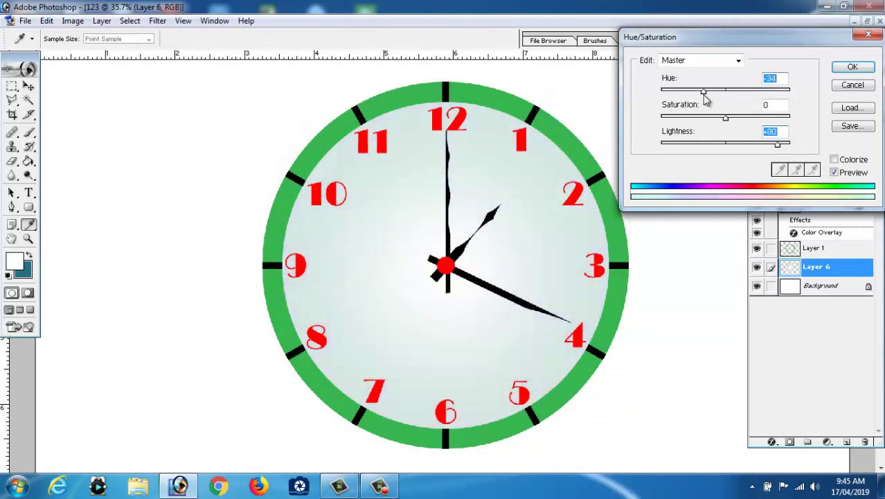
left_click_drag(724, 117, 790, 116)
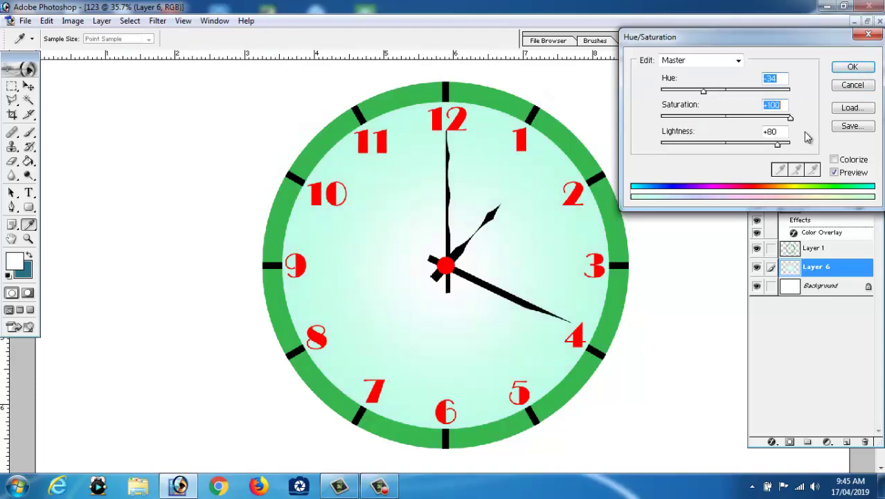
left_click(853, 67)
Select Layer 1 holding the green ring, toggling its visibility off and on to confirm it
left_click(13, 86)
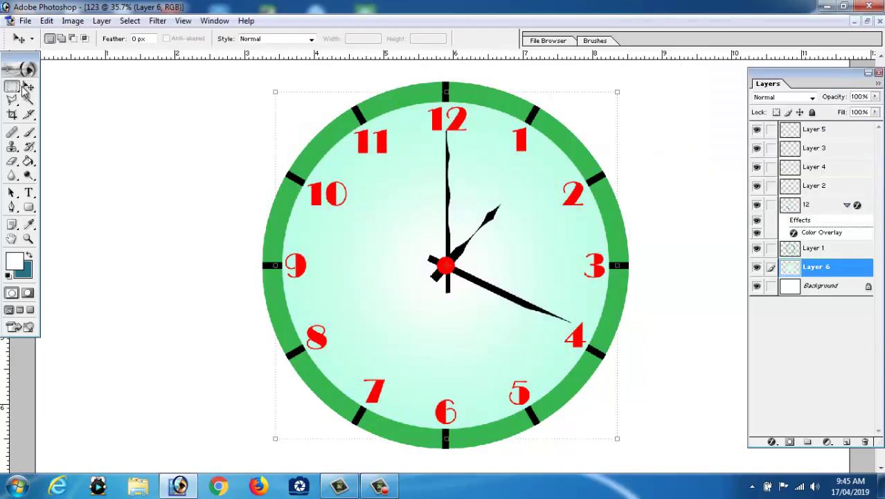
right_click(560, 135)
left_click(589, 140)
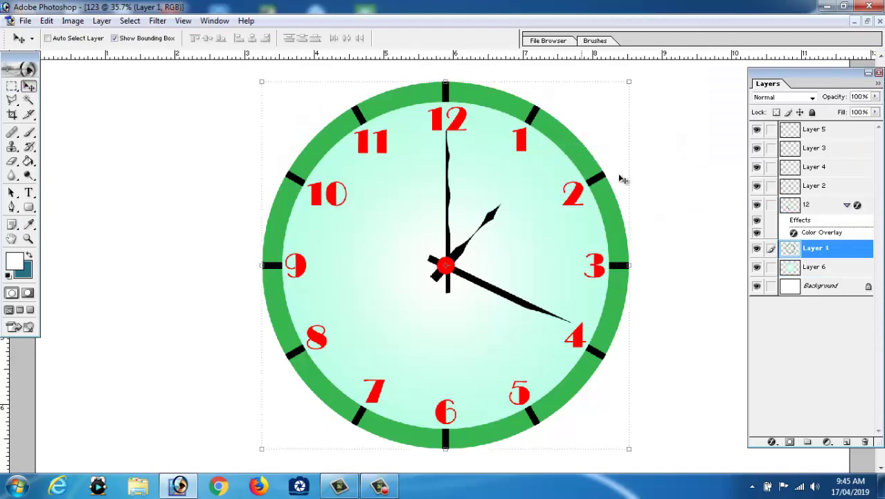
left_click(757, 250)
left_click(757, 249)
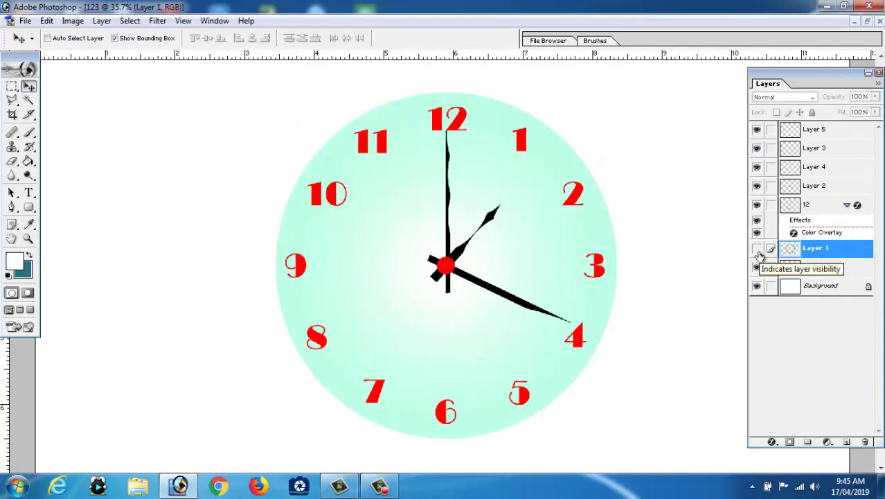
left_click(757, 249)
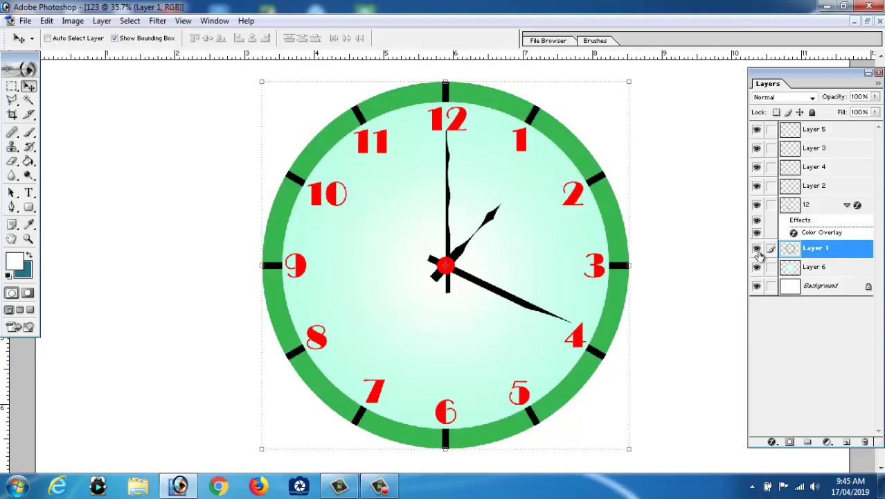
left_click(771, 441)
Add Bevel and Emboss to the ring with depth about 510%, trying then removing Satin and Drop Shadow
left_click(798, 365)
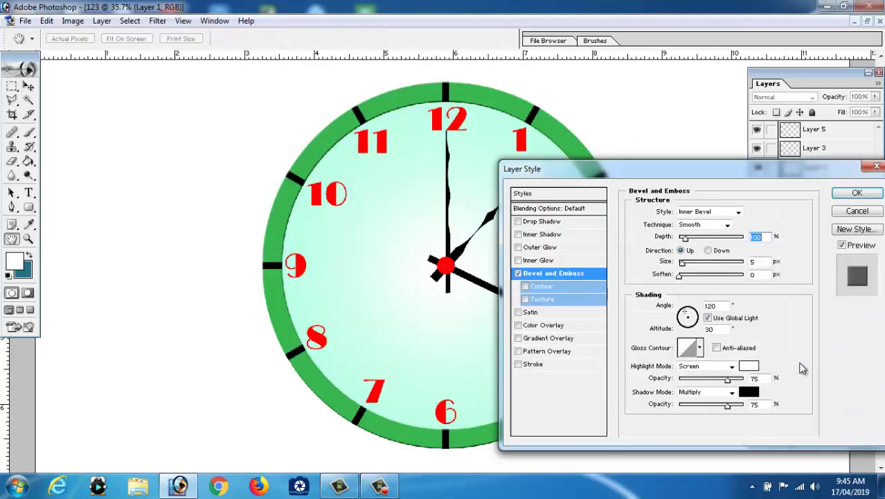
left_click_drag(625, 173, 681, 89)
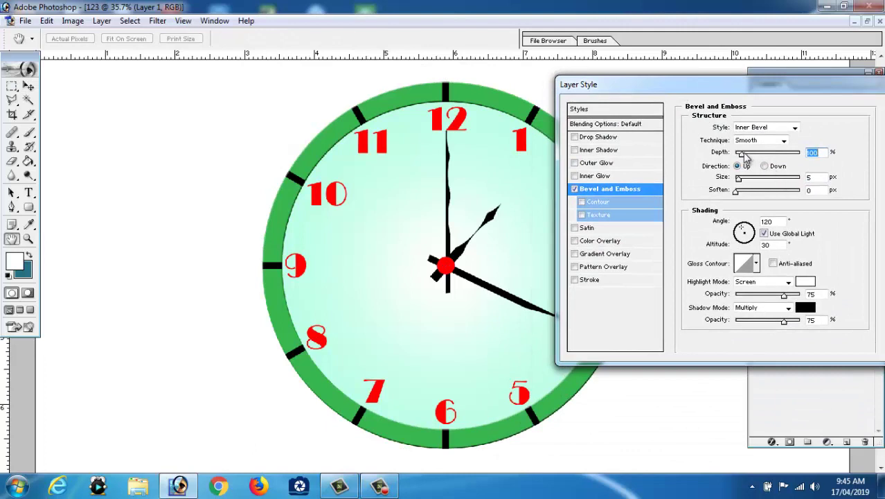
mouse_move(746, 158)
left_mouse_down()
mouse_move(771, 157)
mouse_move(746, 179)
left_mouse_up()
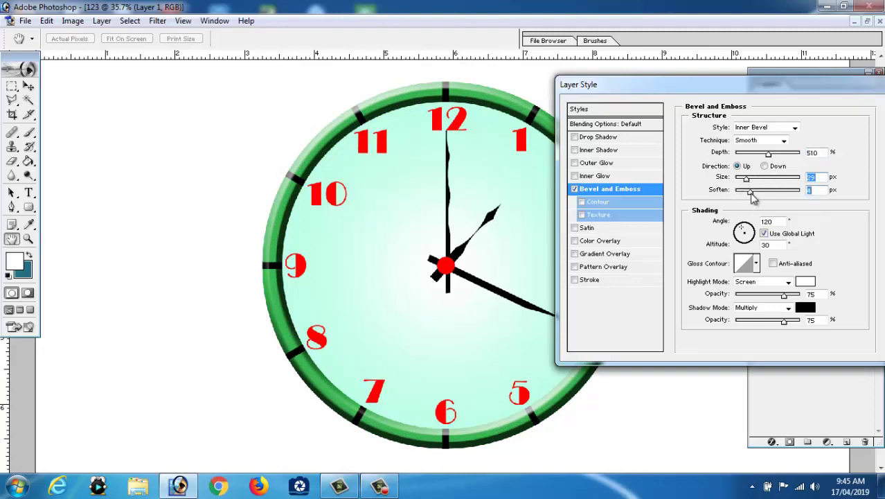
left_click(736, 192)
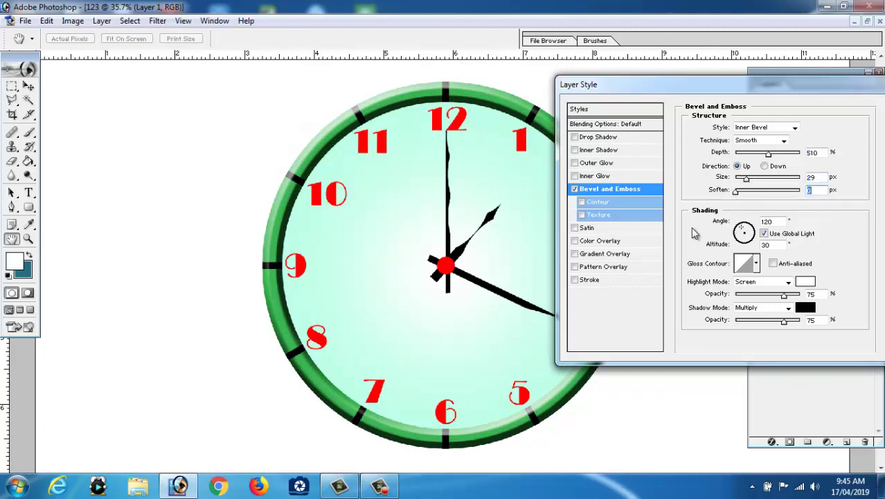
left_click(574, 228)
left_click(574, 228)
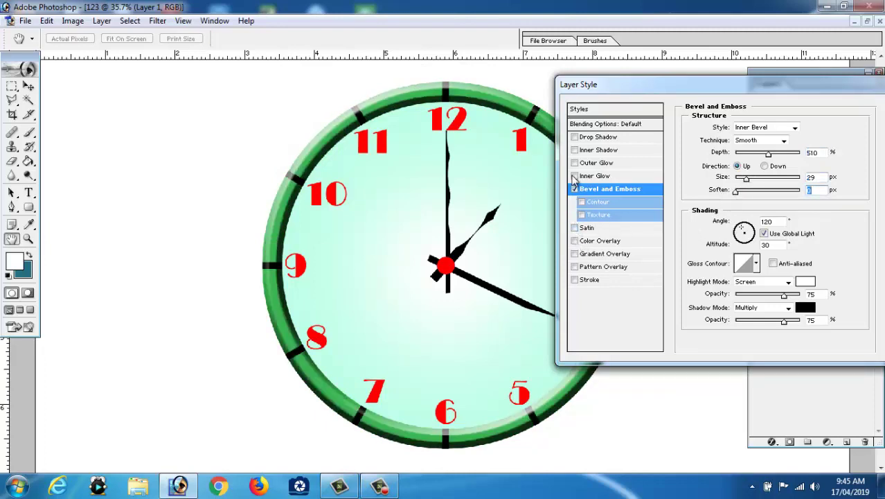
left_click(574, 138)
left_click_drag(834, 89, 549, 102)
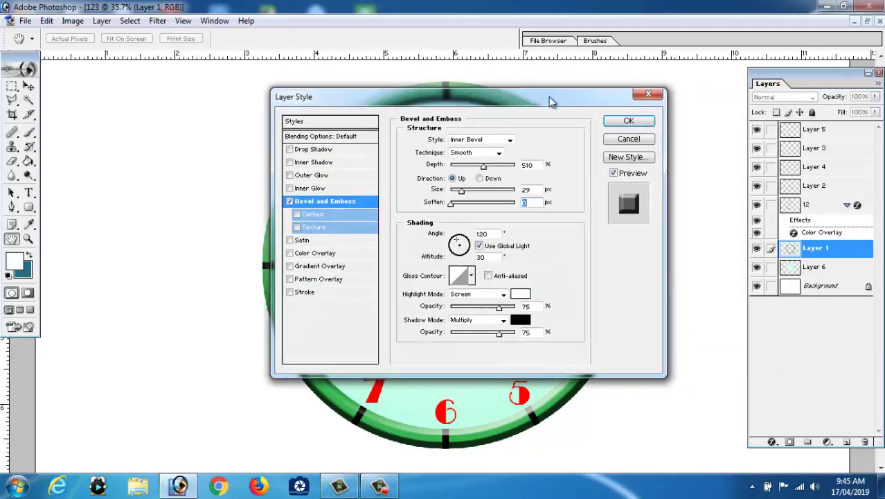
left_click_drag(377, 97, 685, 54)
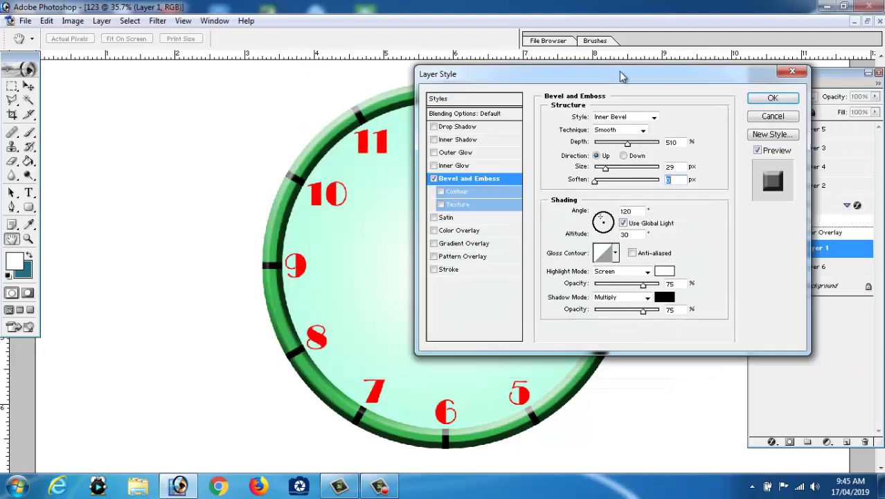
Add a rainbow spectrum Gradient Overlay to the ring and confirm the effects
left_click(626, 225)
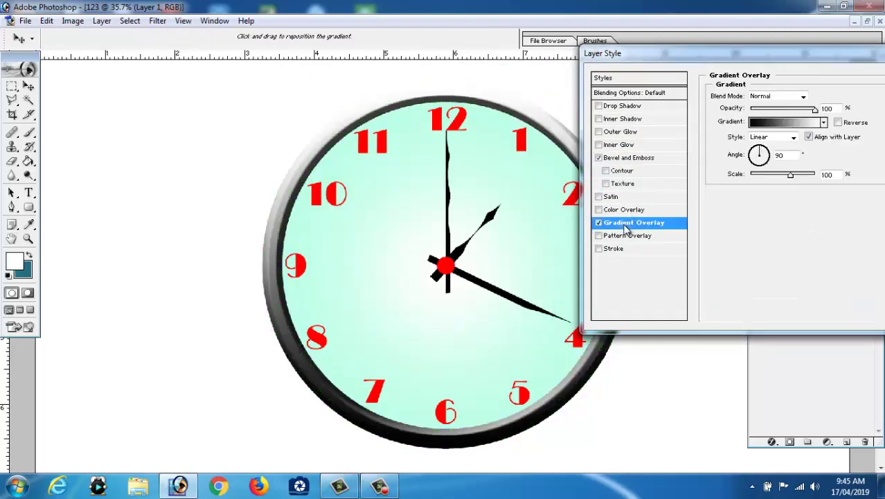
left_click(788, 130)
left_click(745, 192)
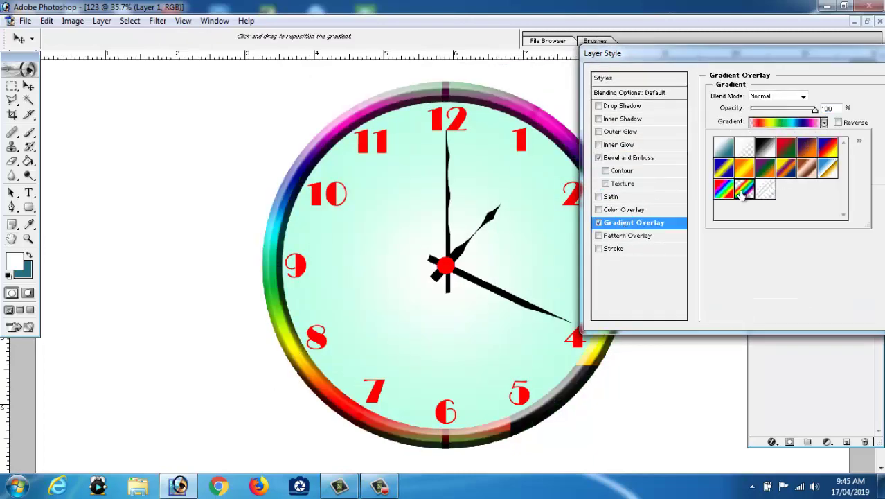
left_click_drag(844, 59, 609, 65)
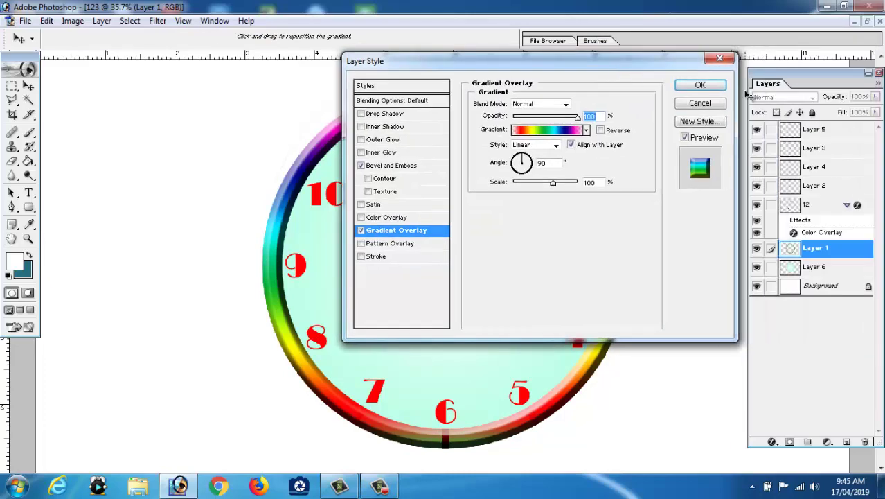
left_click(701, 83)
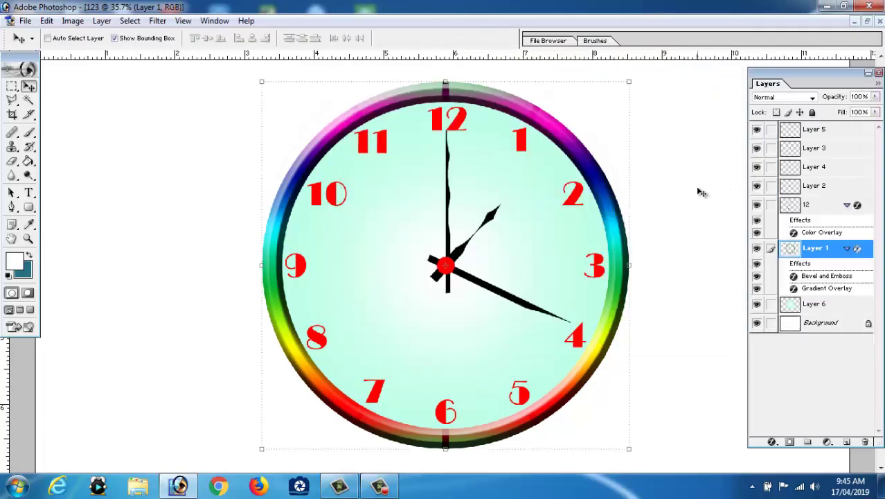
Hide the bounding box and fit the whole image in the window
left_click(115, 39)
key("ctrl+minus")
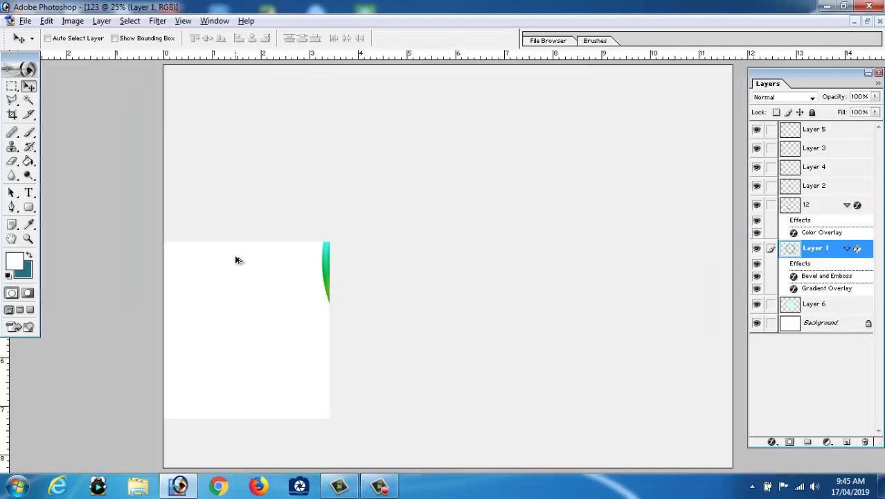
key("ctrl+minus")
key("ctrl+0")
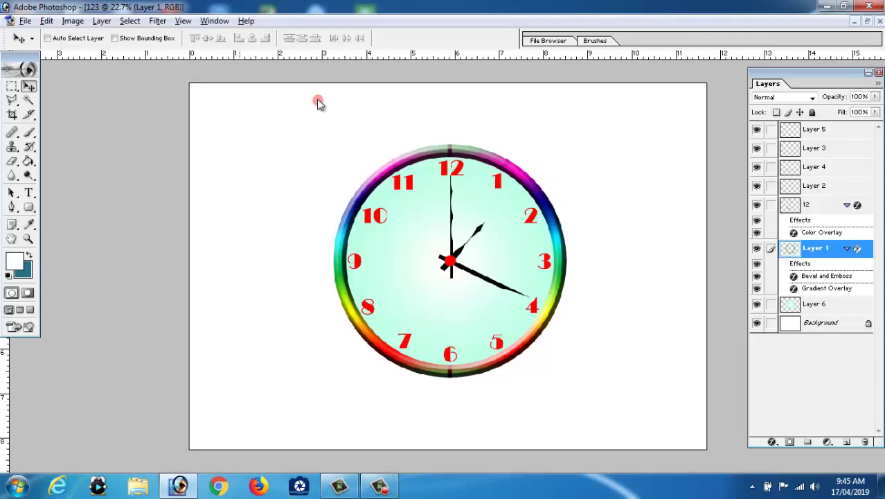
Select Layer 5, the red centre dot, toggle its visibility, and return to the Move tool
right_click(318, 101)
left_click(343, 107)
left_click(756, 132)
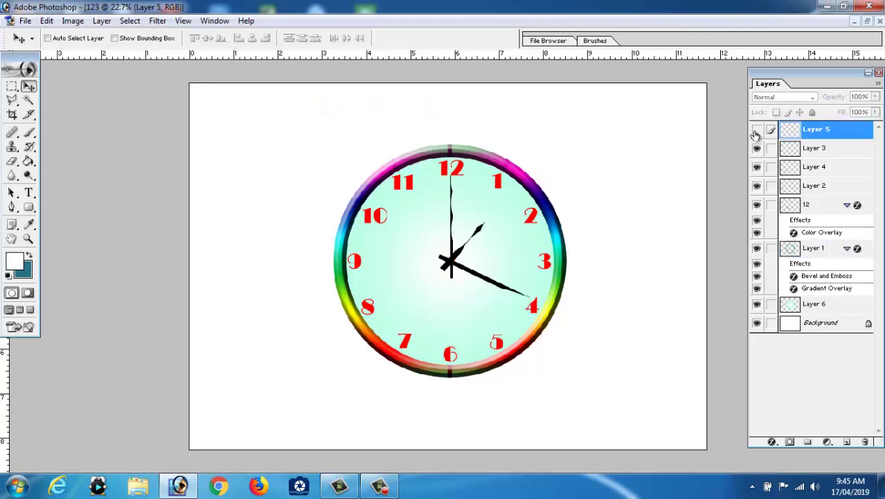
left_click(757, 131)
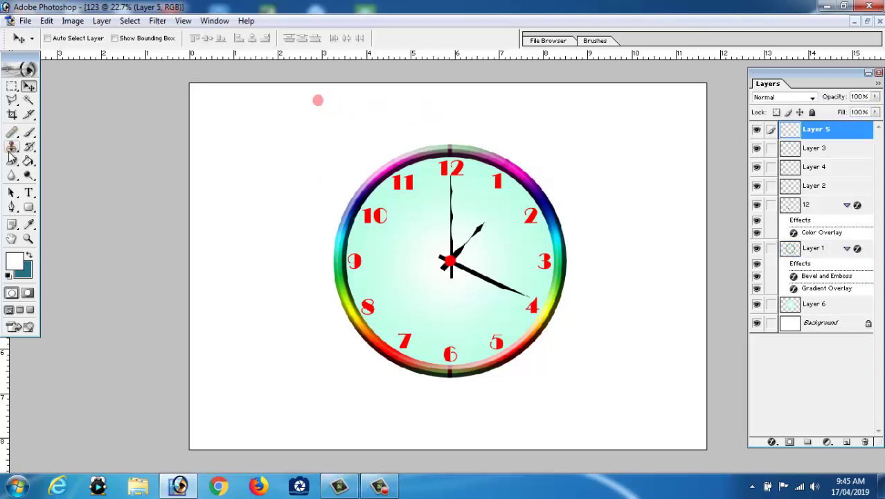
left_click(12, 161)
left_click(318, 102)
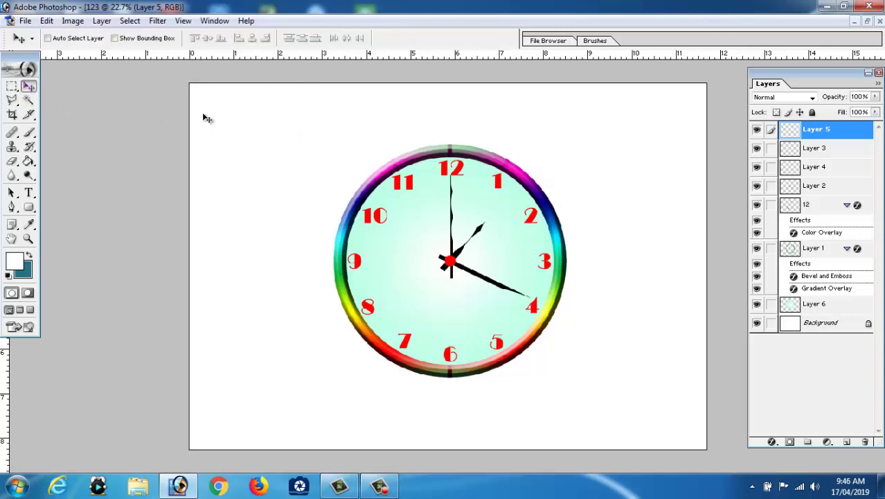
left_click(29, 86)
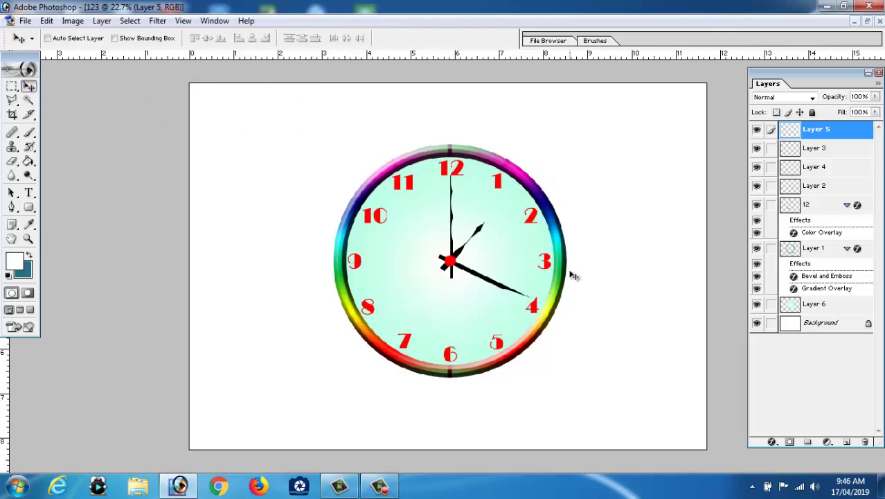
Save the clock as 123 copy.jpg on the Desktop at maximum quality, then quit without saving
left_click(46, 22)
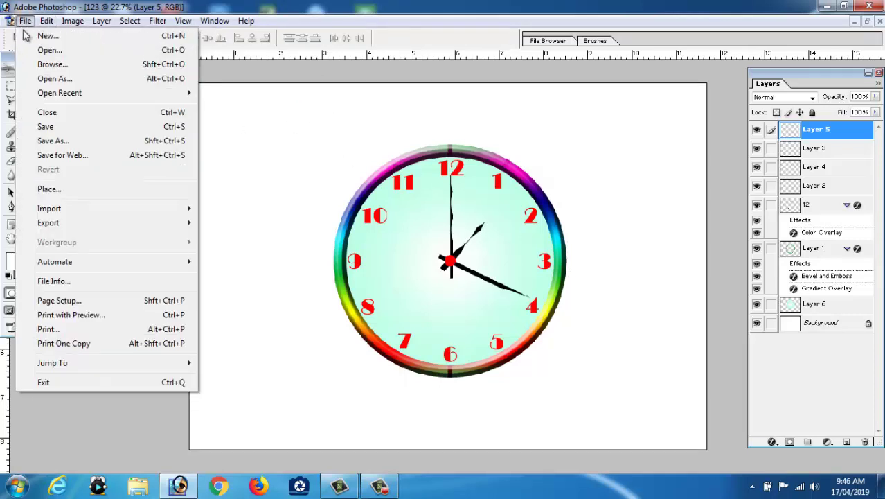
left_click(53, 141)
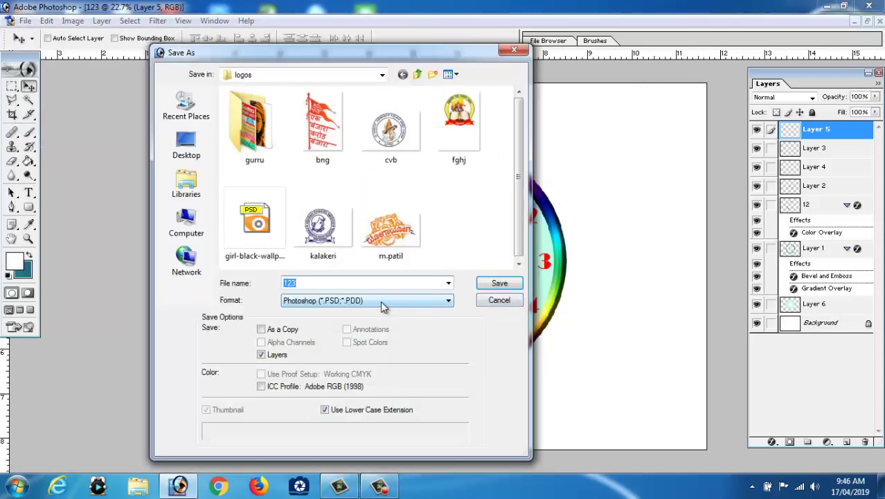
left_click(383, 307)
left_click(381, 357)
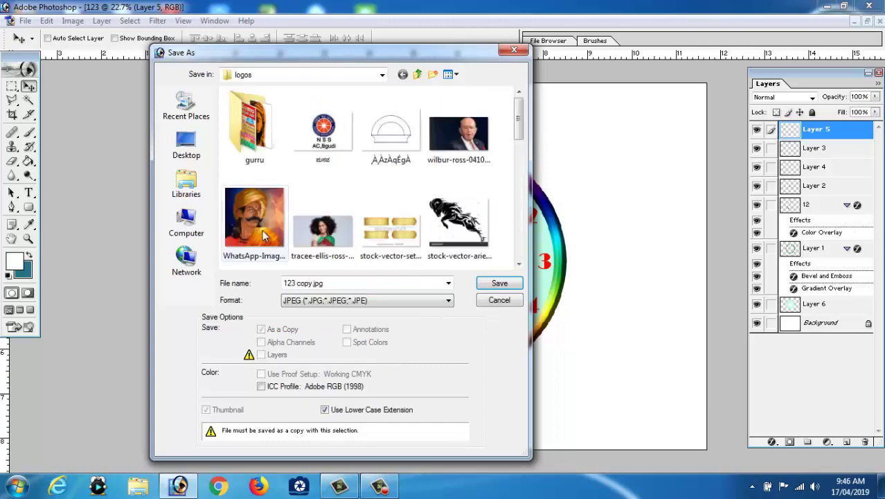
left_click(186, 145)
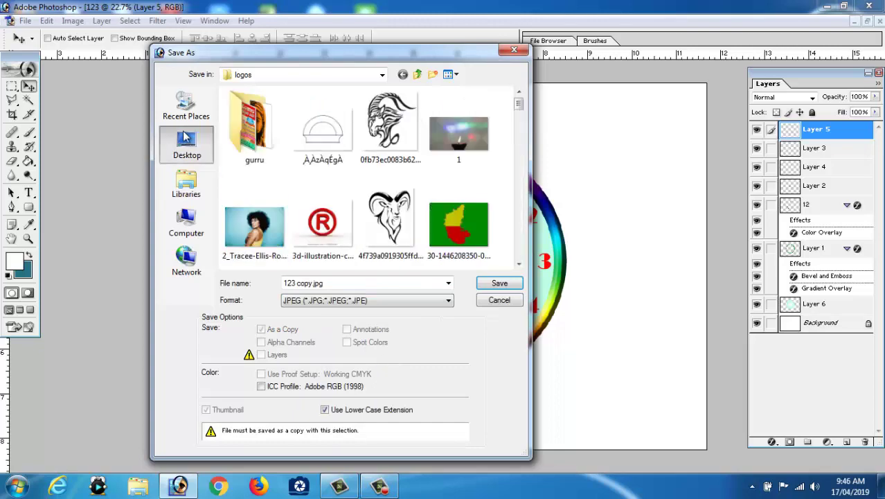
left_click(508, 288)
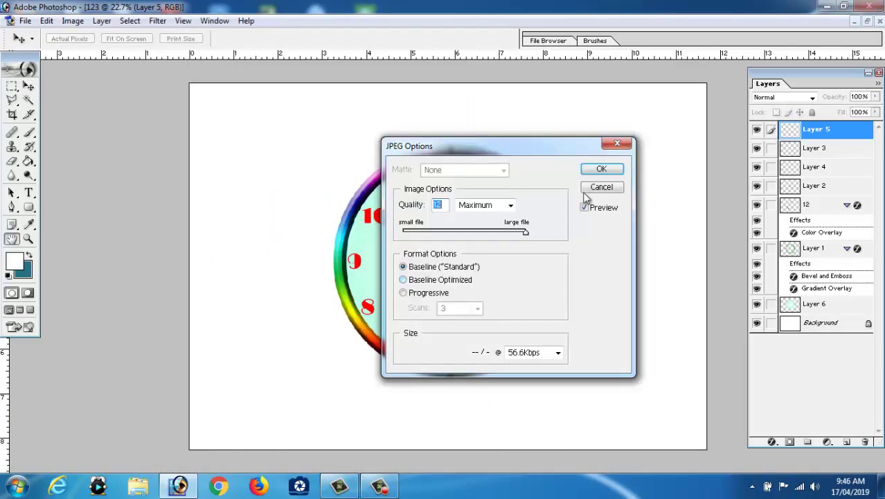
left_click(589, 170)
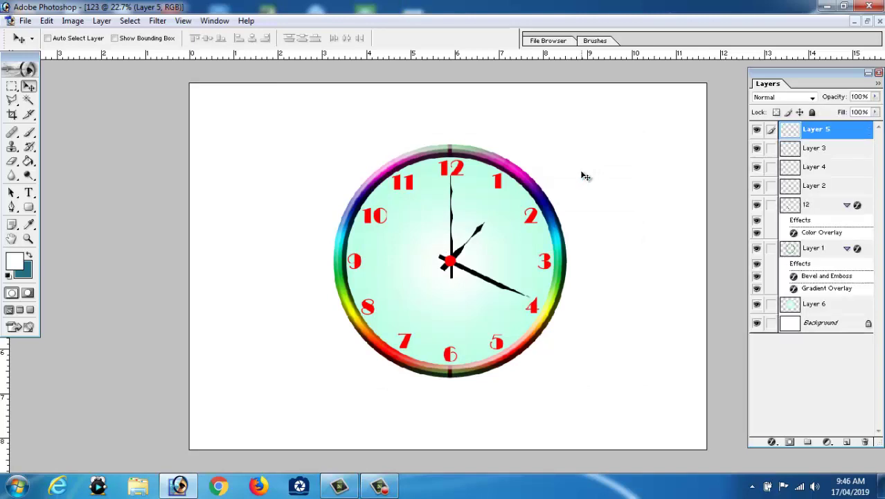
left_click(869, 6)
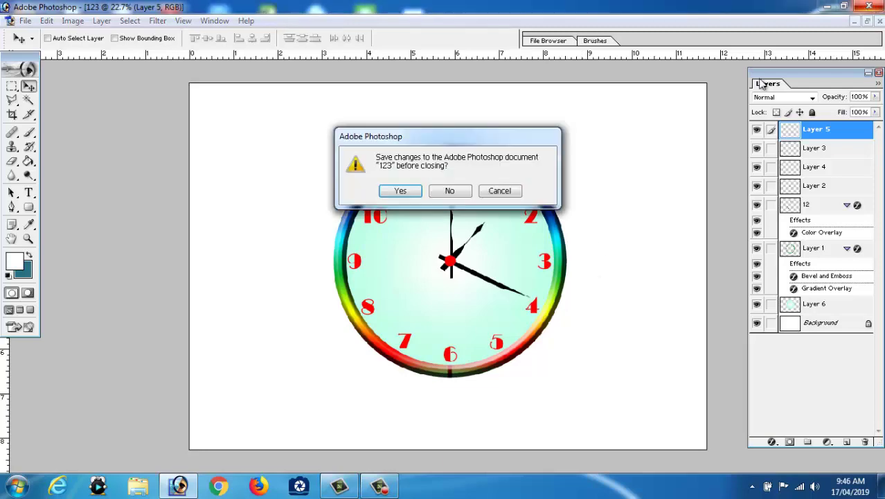
left_click(450, 191)
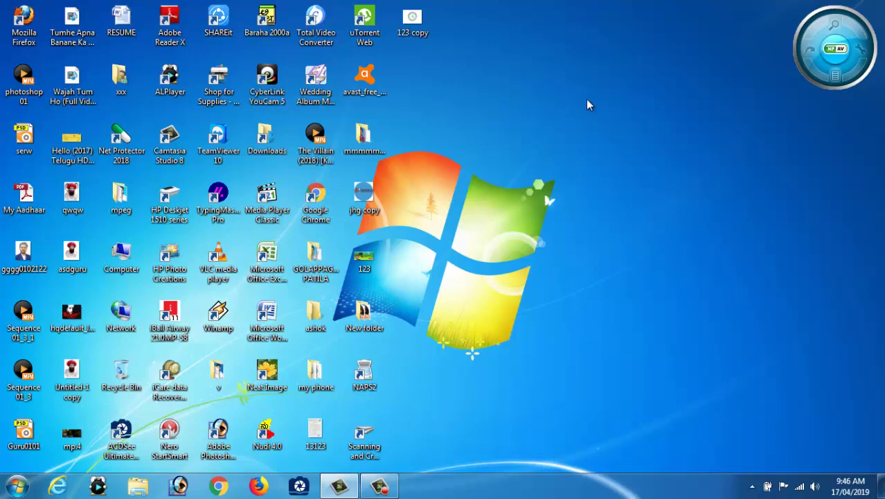
double_click(416, 33)
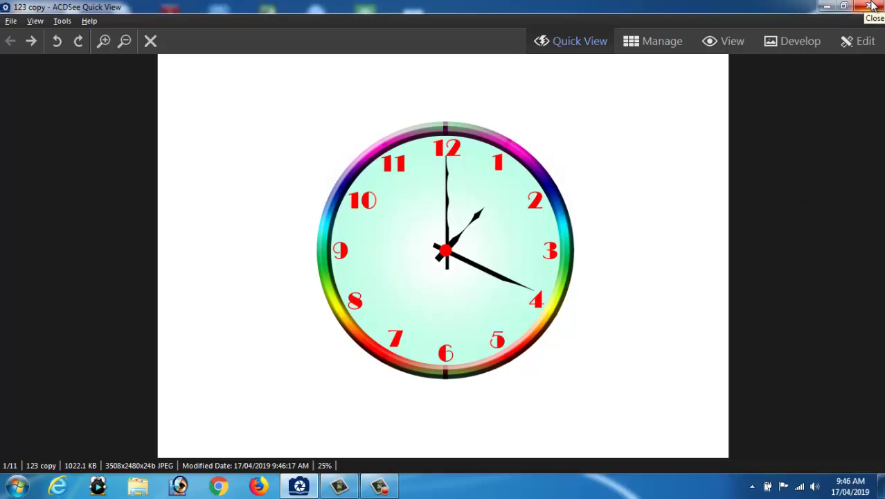
left_click(872, 6)
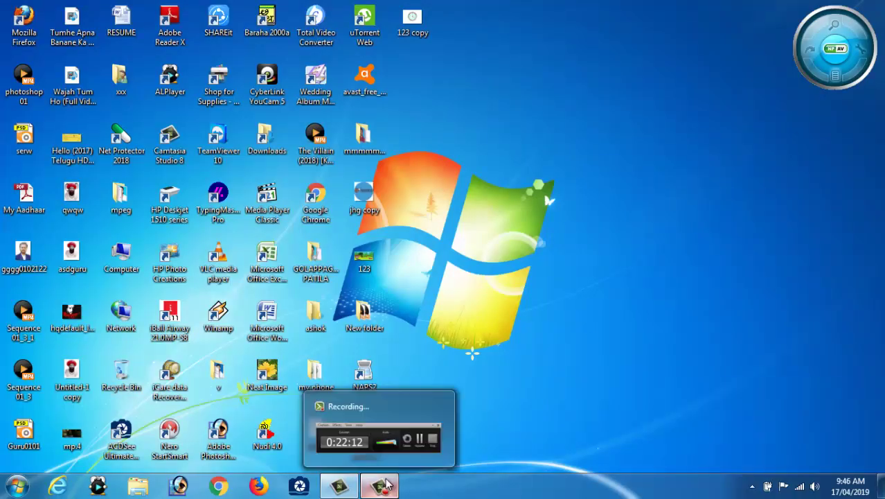